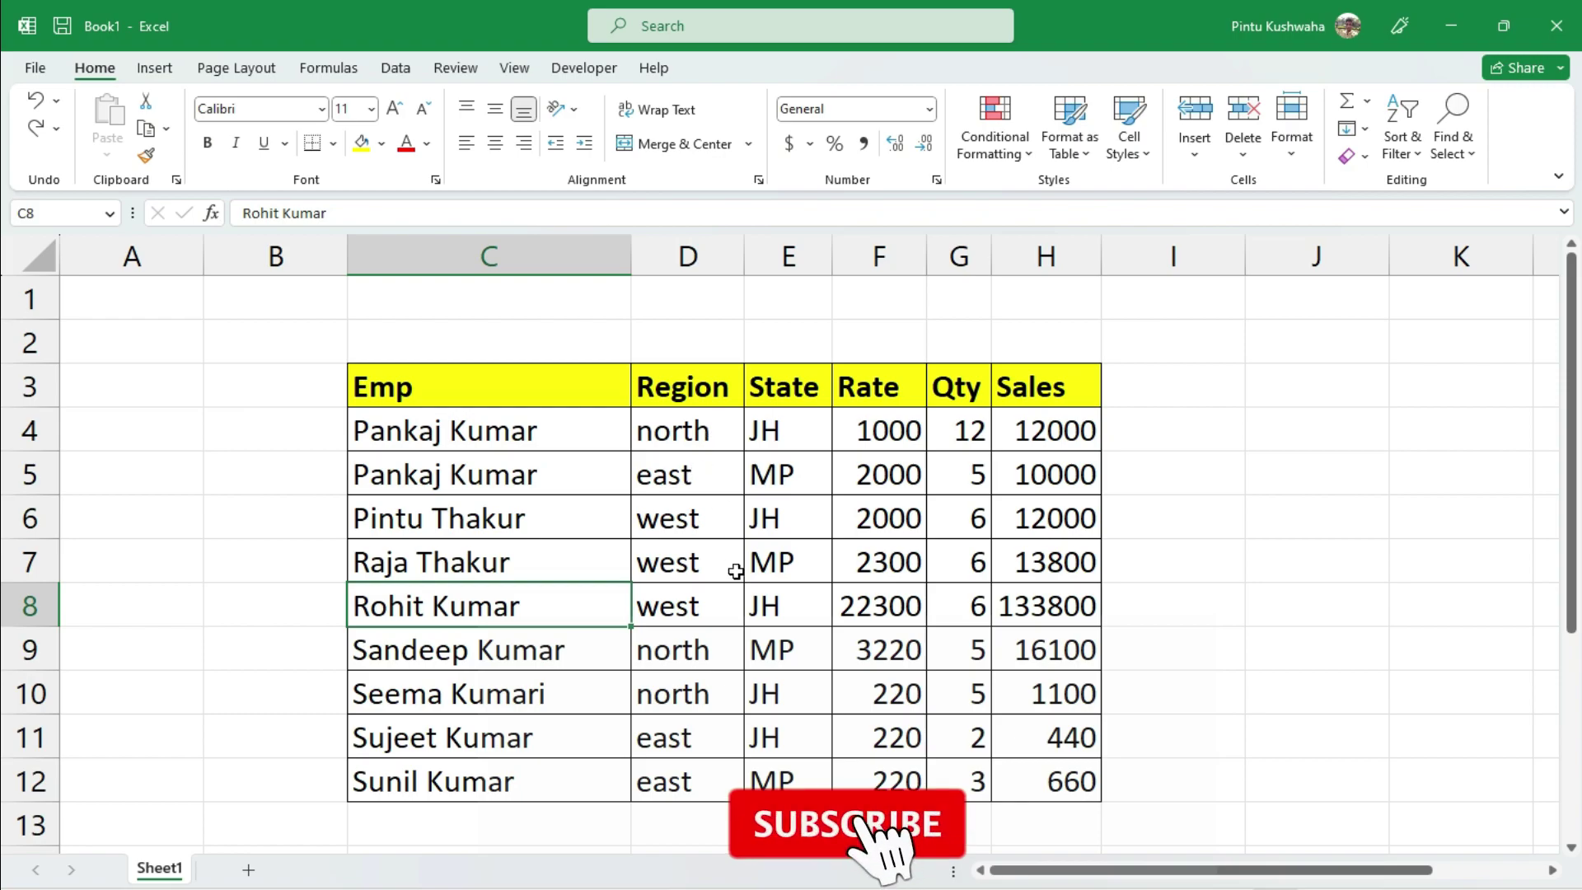
{"action": "left_click", "coordinate": [773, 402]}
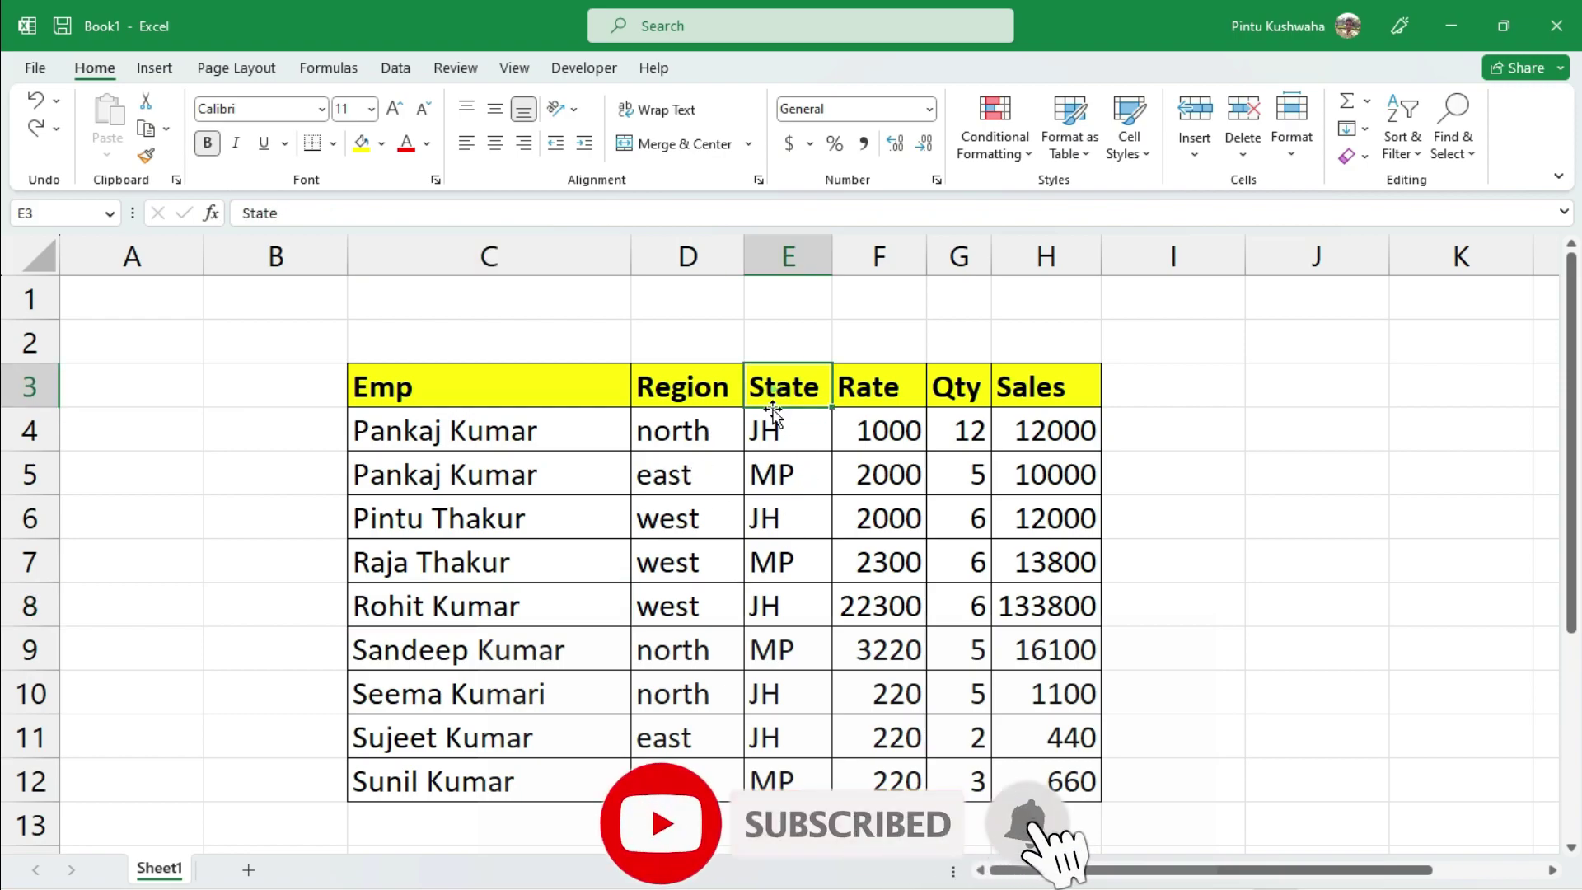
{"action": "left_click", "coordinate": [784, 472]}
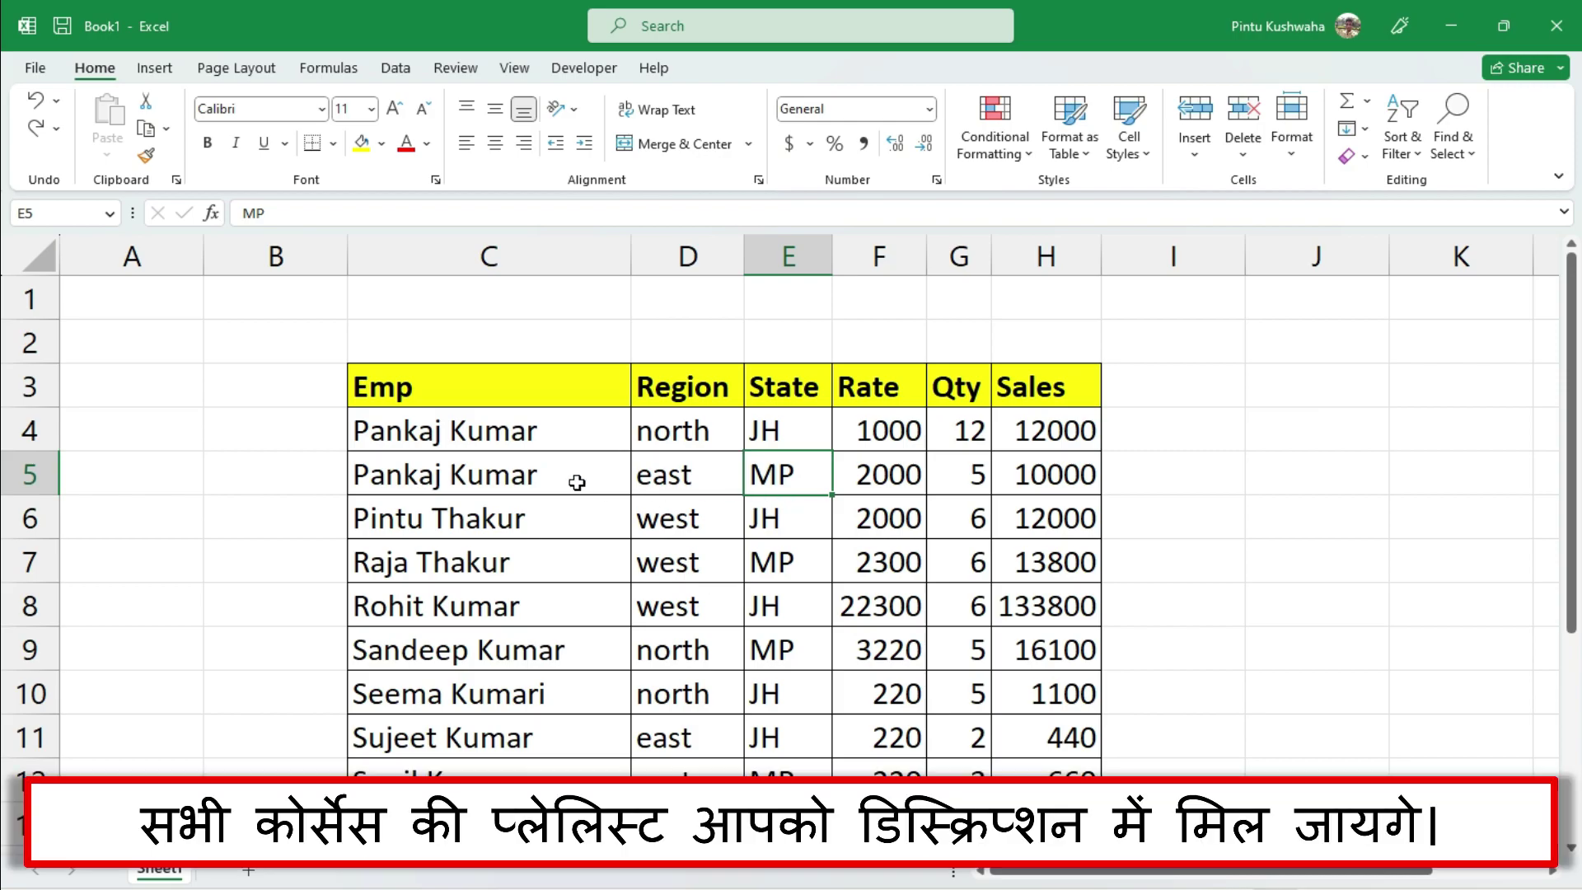
Turn on filtering for the employee sales table, starting from the Emp header in C3.
{"action": "left_click", "coordinate": [428, 394]}
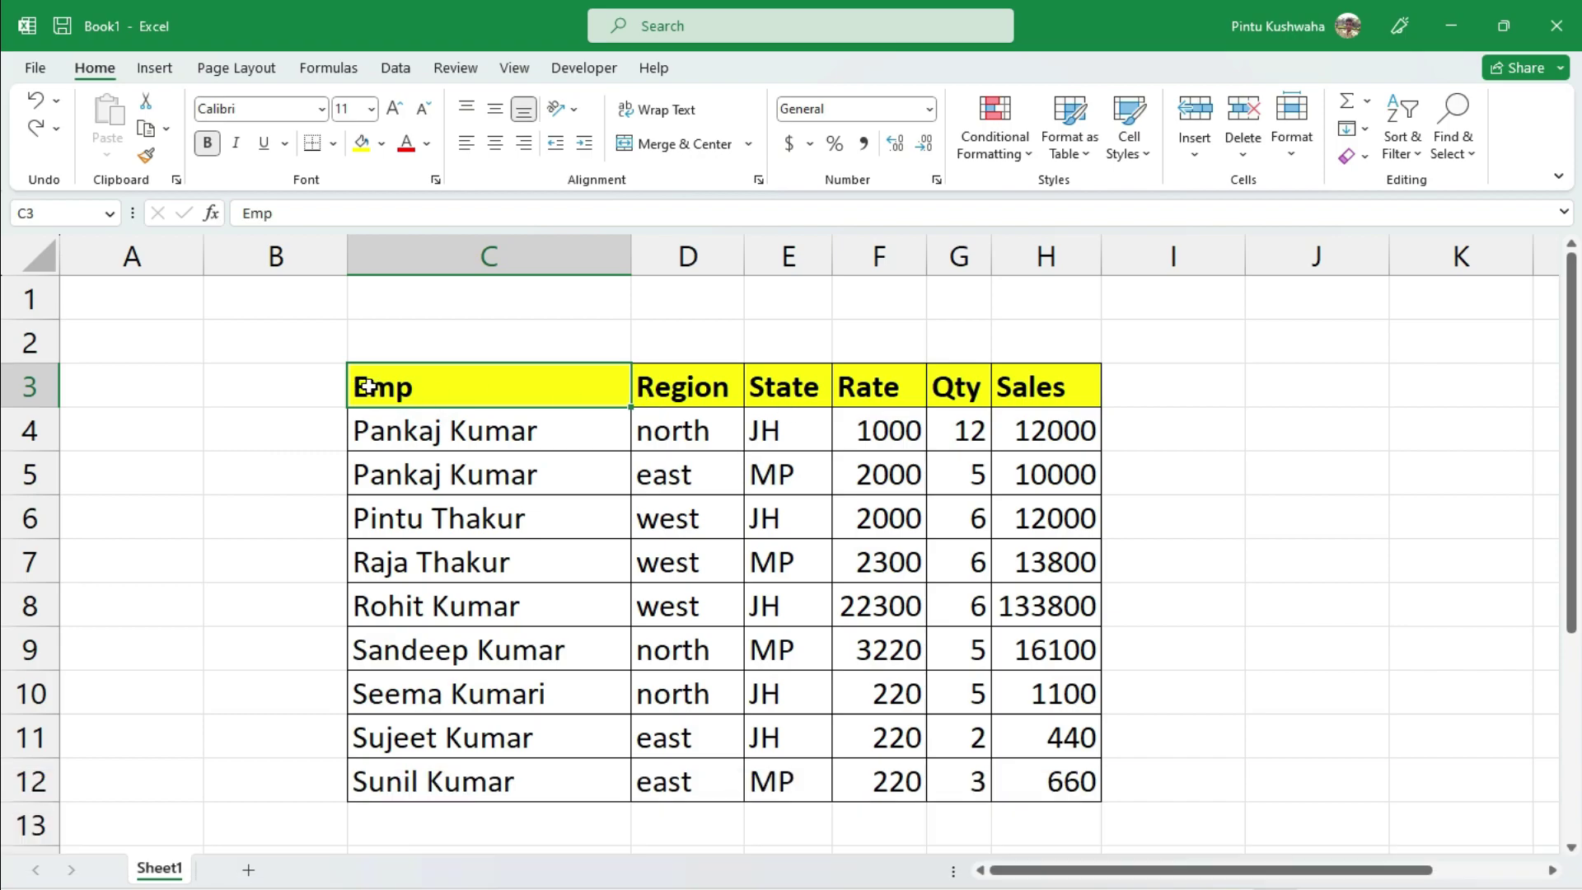
{"action": "left_click", "coordinate": [396, 70]}
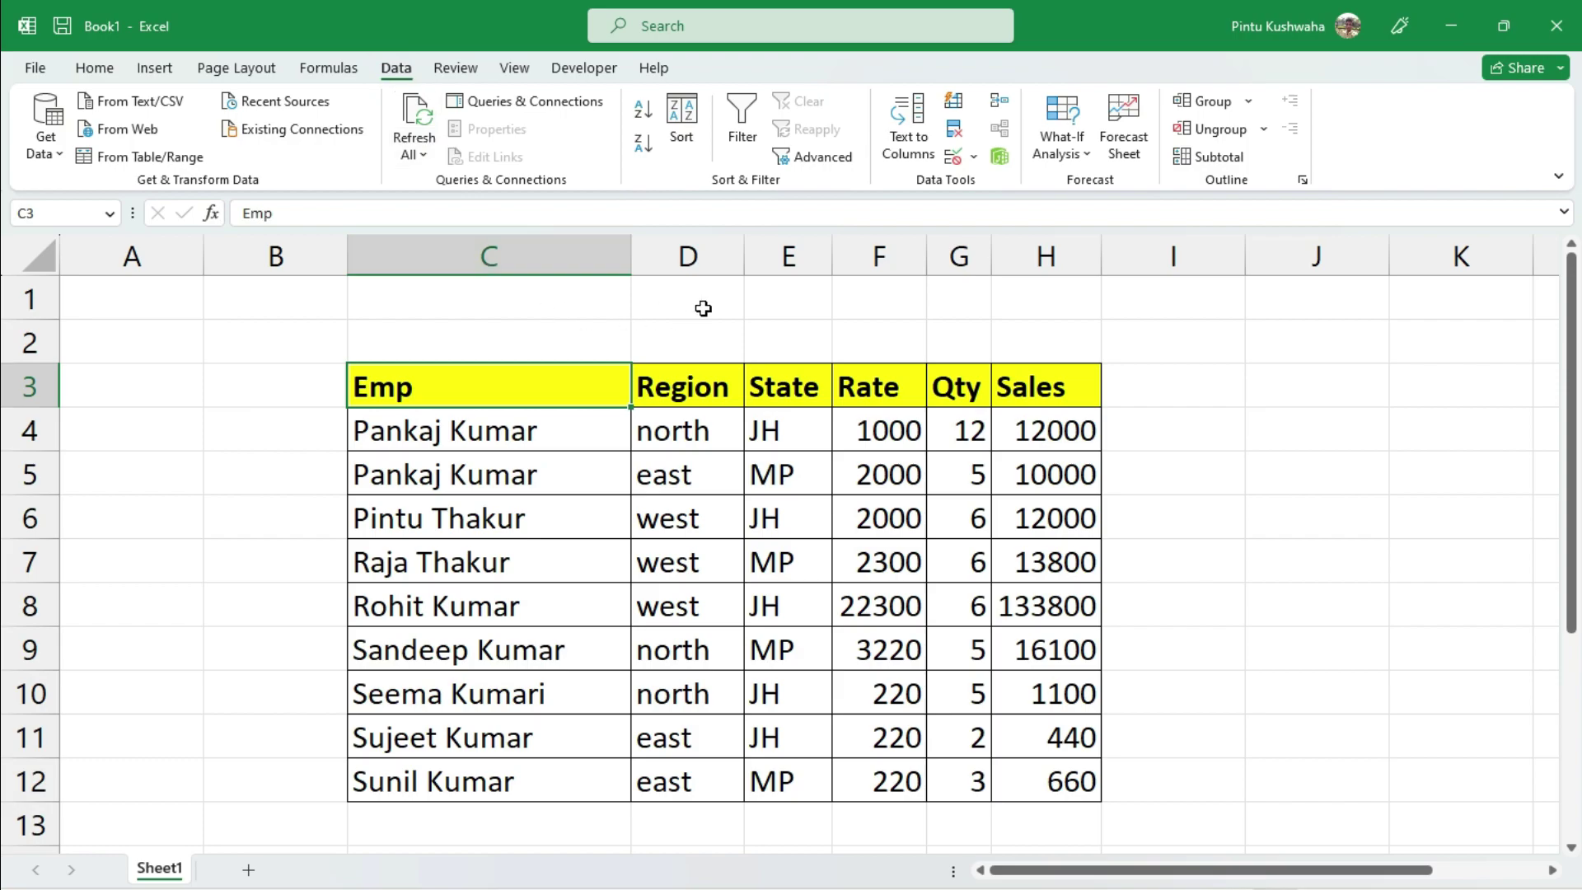
{"action": "left_click", "coordinate": [739, 125]}
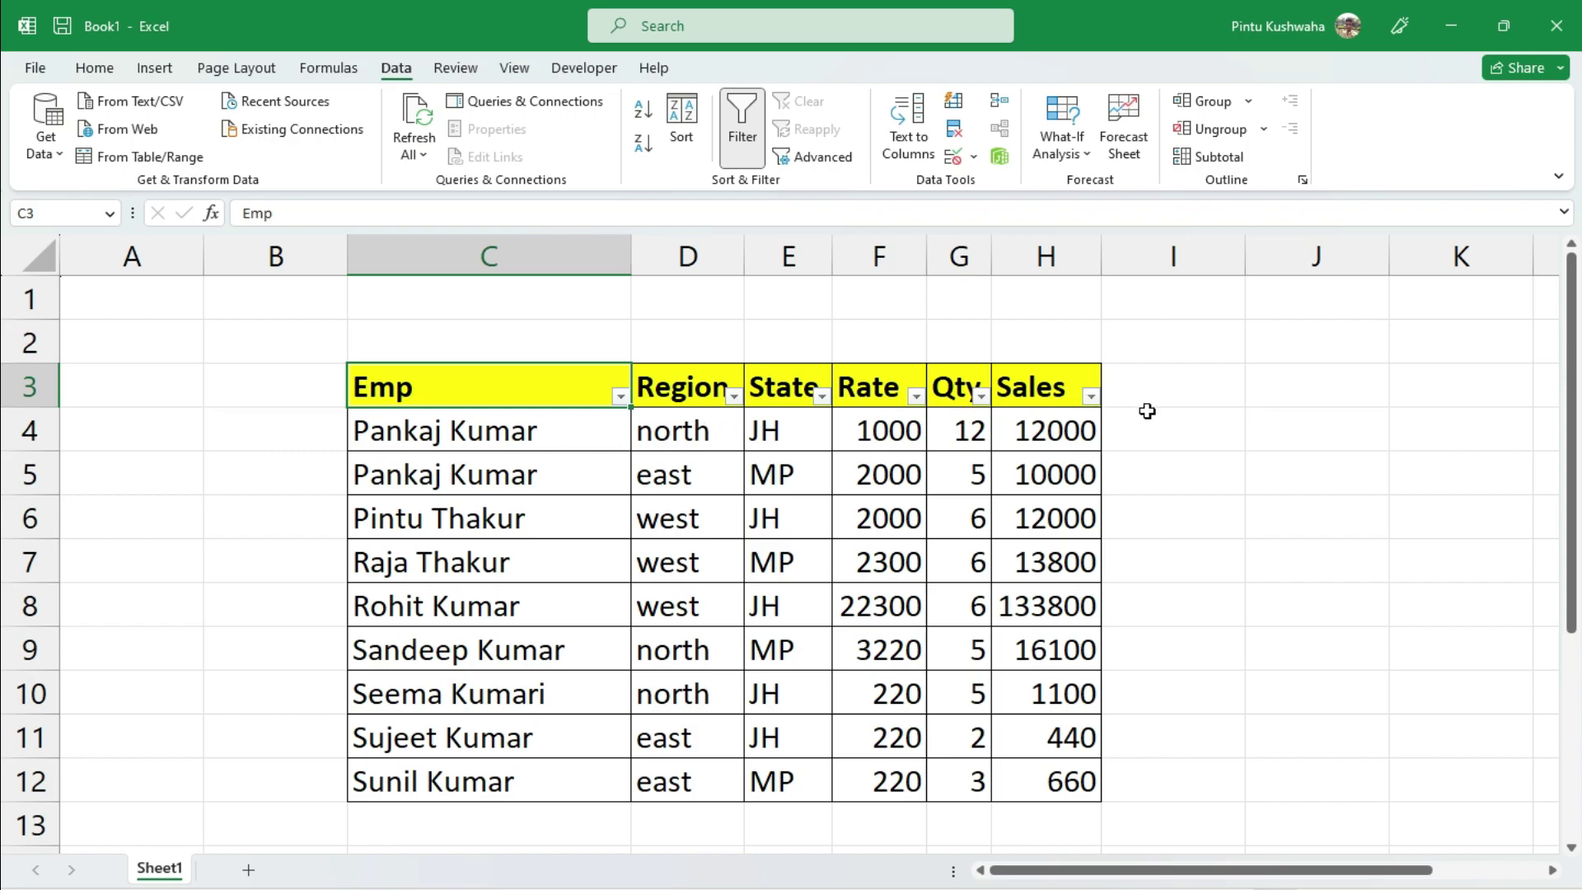
Turn the table's filter off and reapply it with the header row C3:H3 selected.
{"action": "key", "text": "ctrl+shift+l"}
{"action": "left_click", "coordinate": [677, 525]}
{"action": "left_click_drag", "start_coordinate": [402, 387], "coordinate": [1024, 385]}
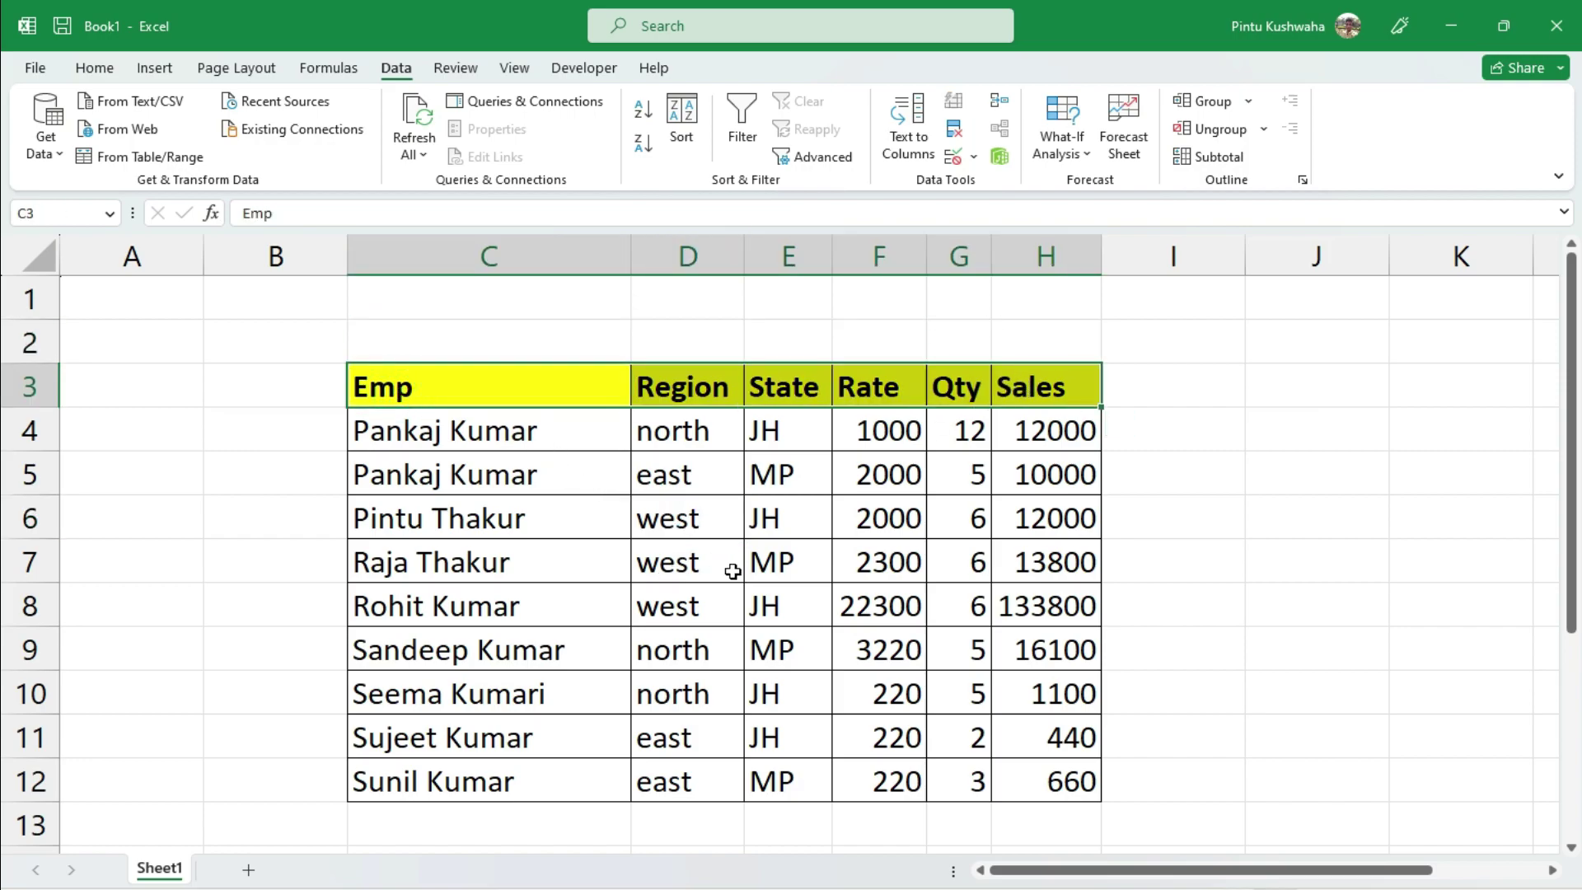
{"action": "key", "text": "ctrl+shift+l"}
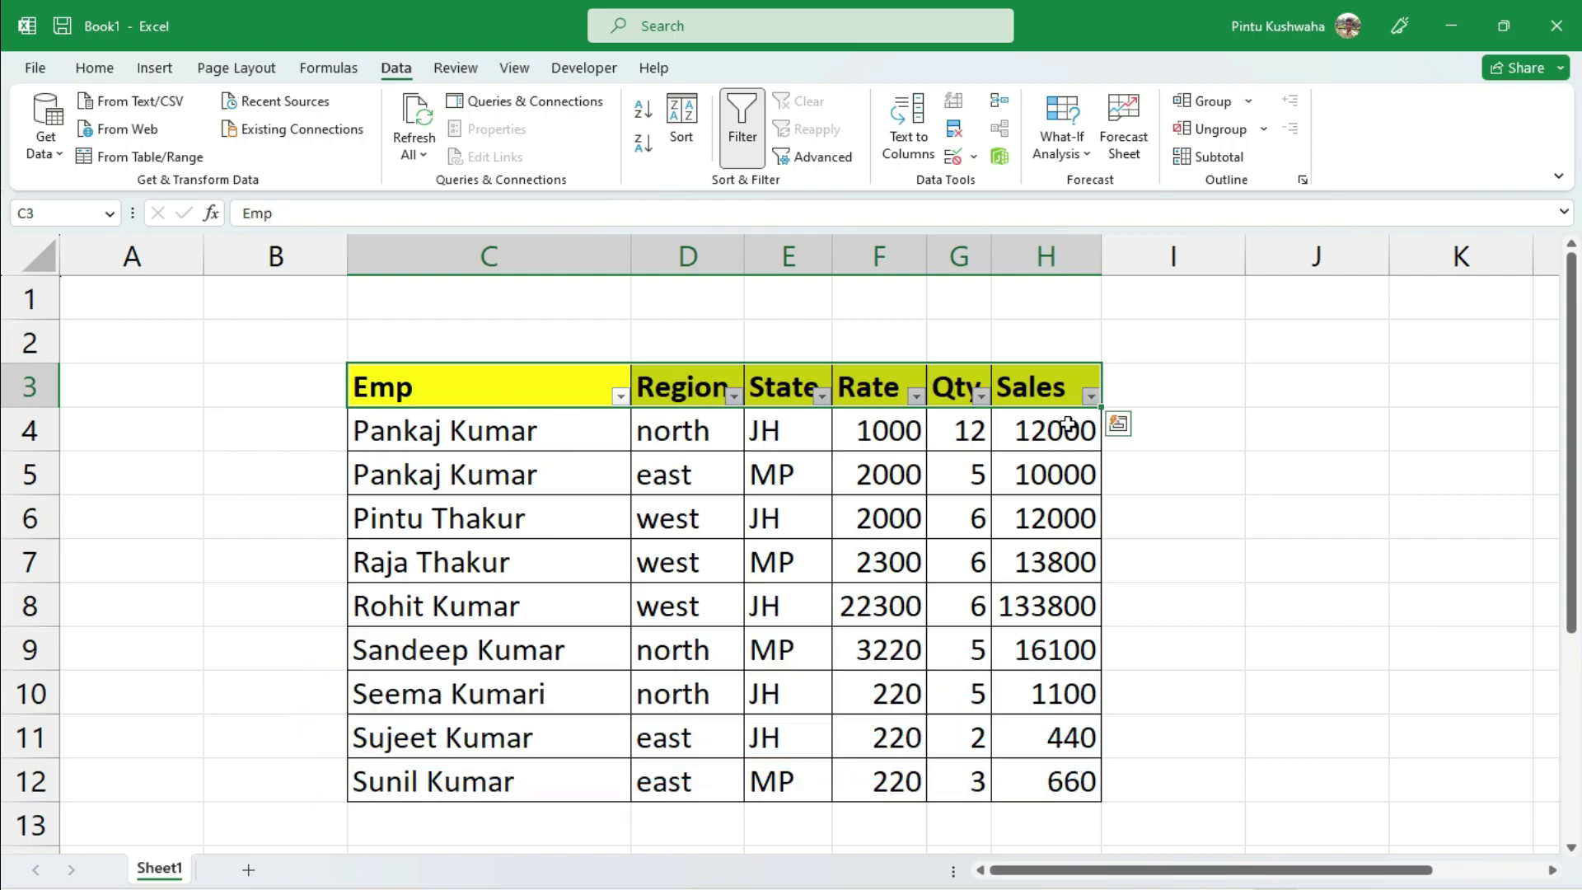
Filter the State column so that only the MP records are shown.
{"action": "left_click", "coordinate": [774, 517]}
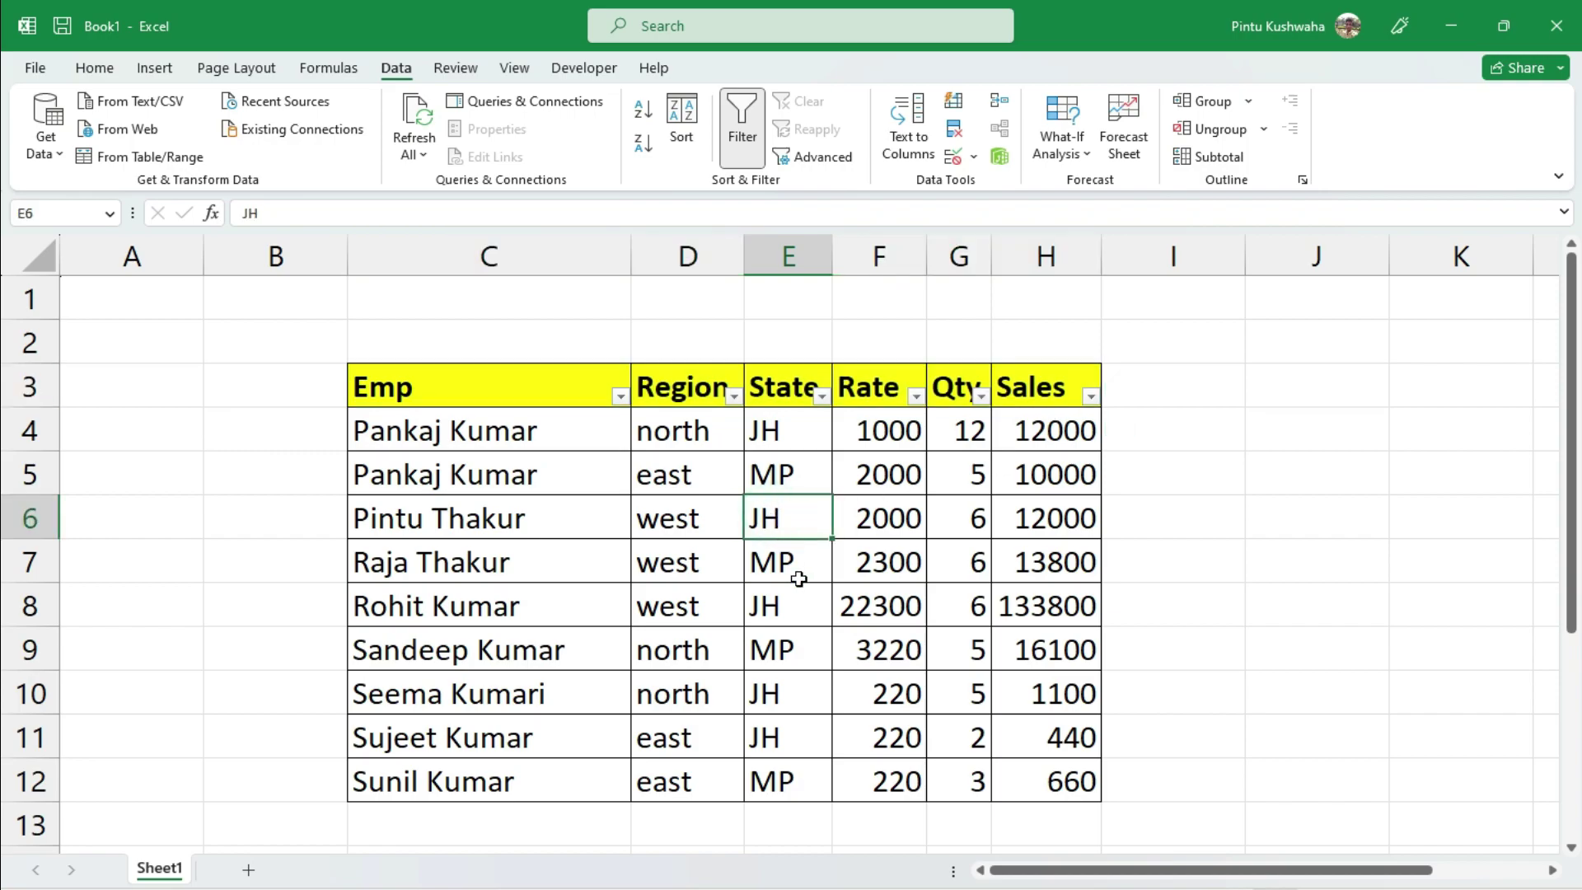
{"action": "left_click", "coordinate": [808, 468]}
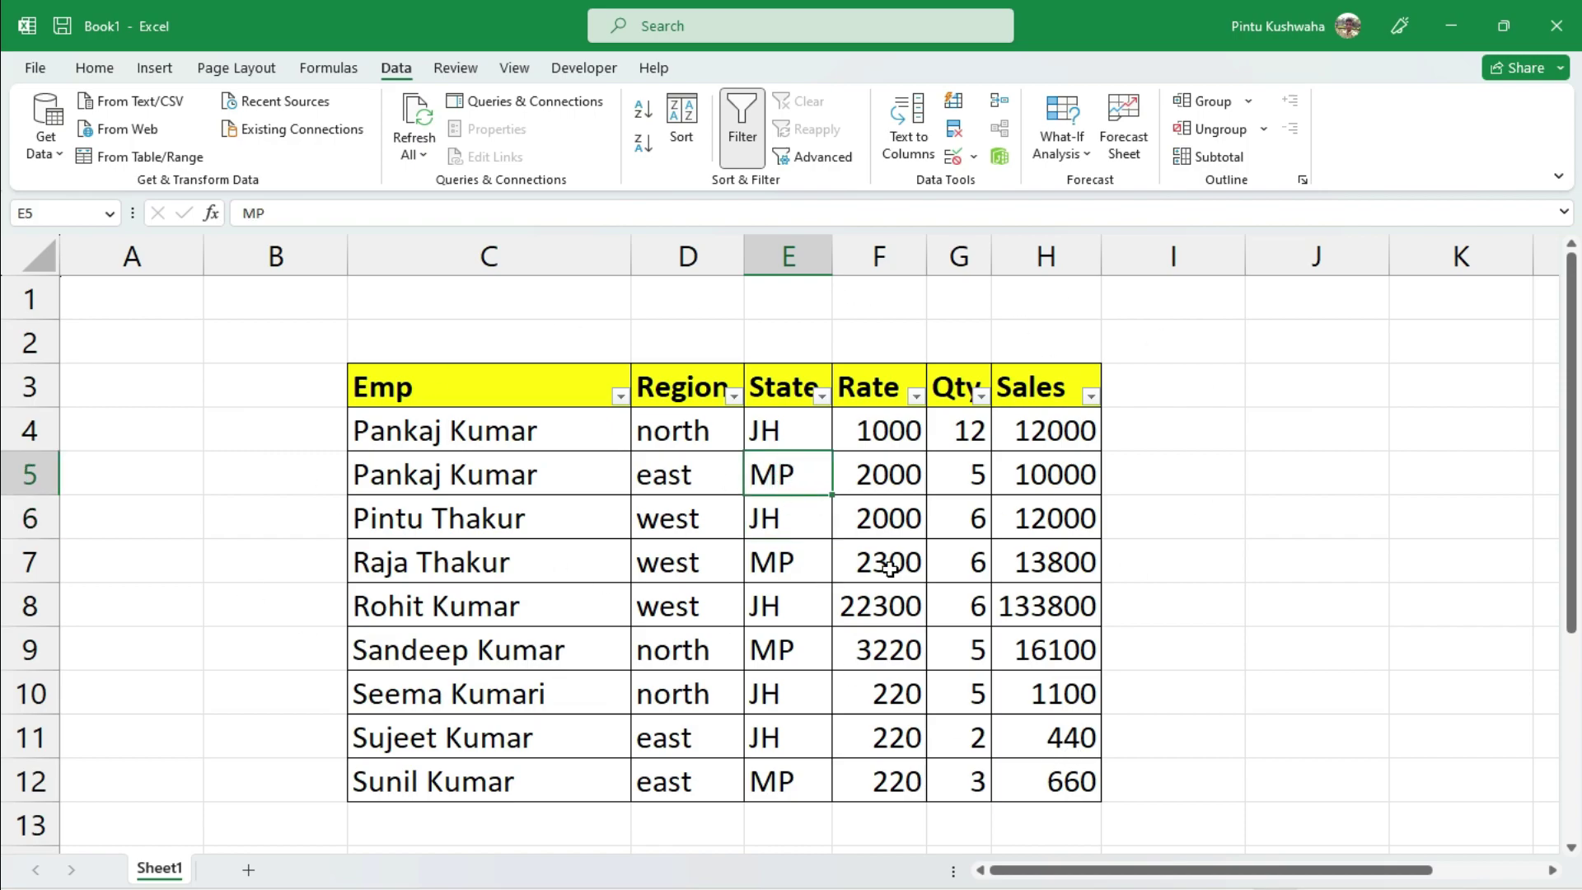
{"action": "left_click", "coordinate": [822, 397]}
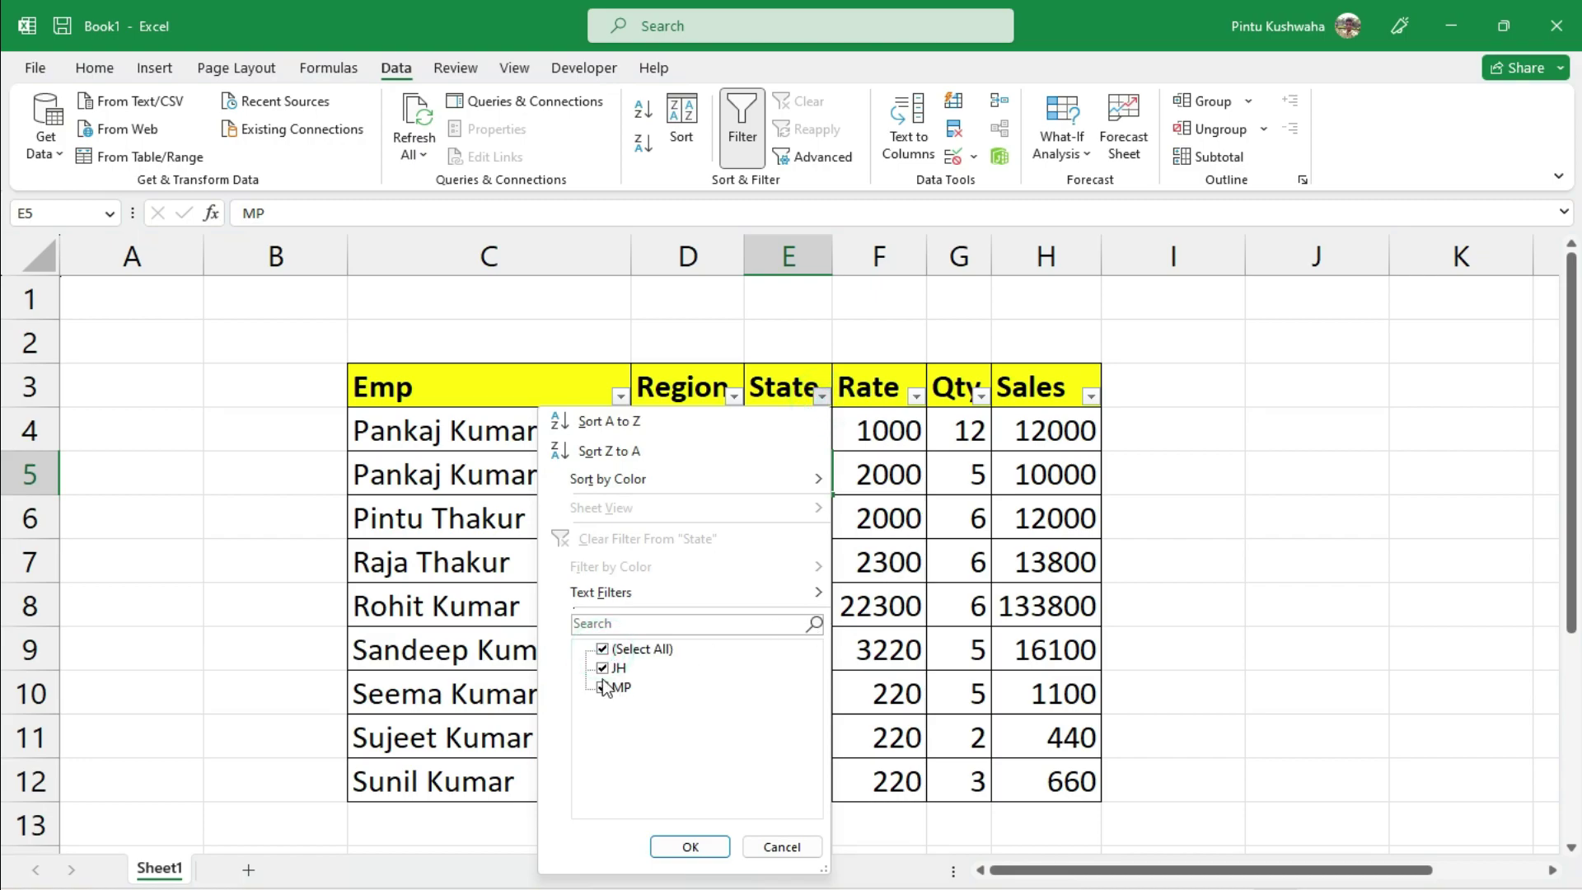
{"action": "left_click", "coordinate": [603, 649]}
{"action": "left_click", "coordinate": [602, 687]}
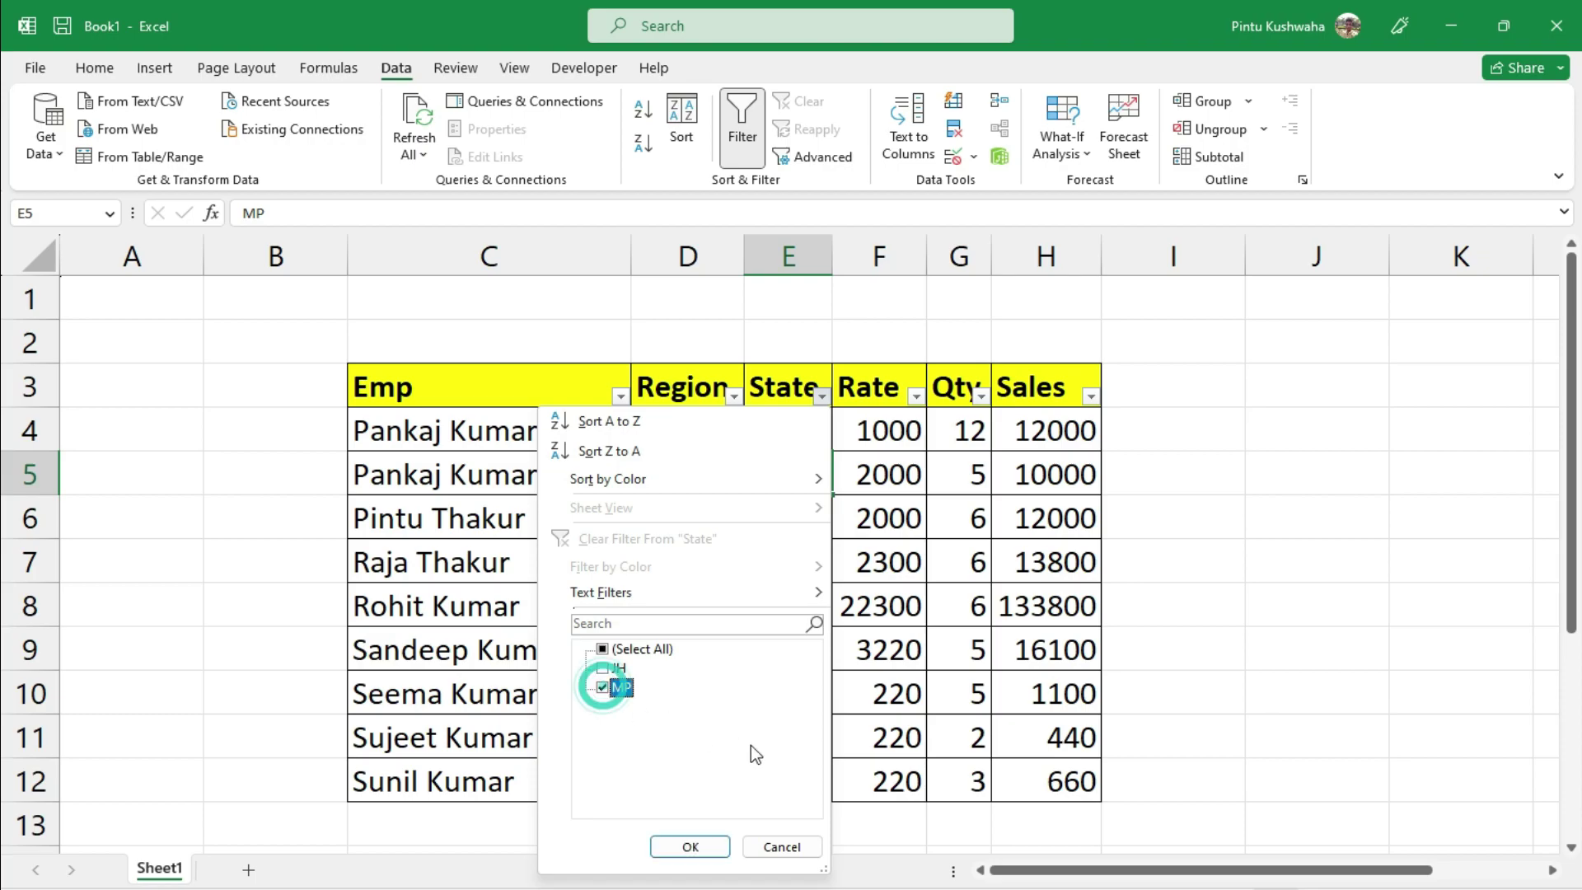
{"action": "left_click", "coordinate": [690, 847]}
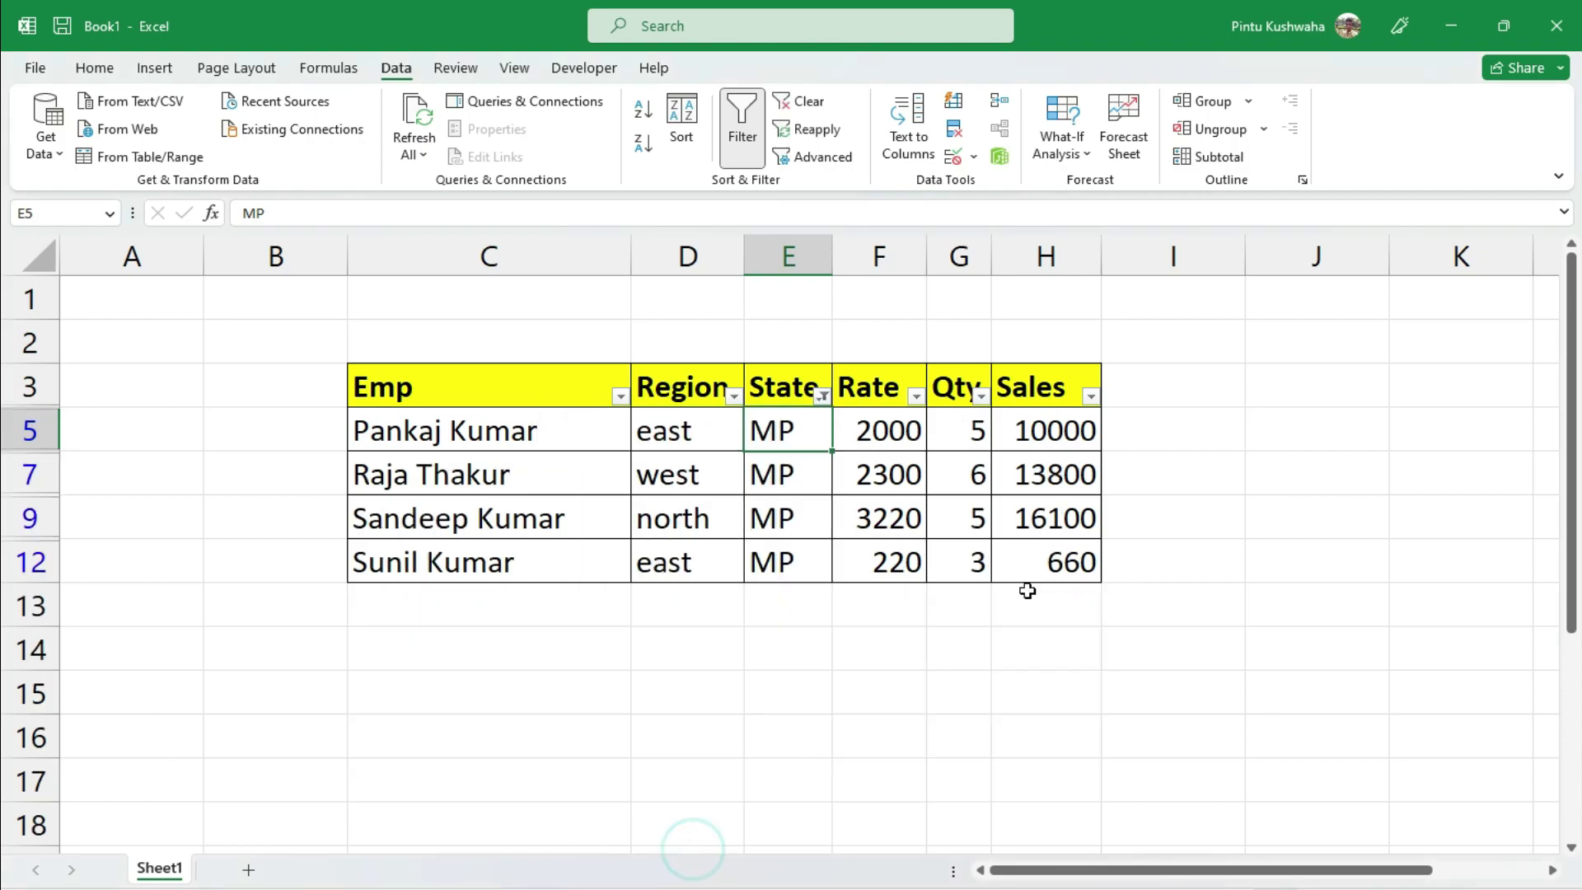
{"action": "left_click", "coordinate": [741, 540]}
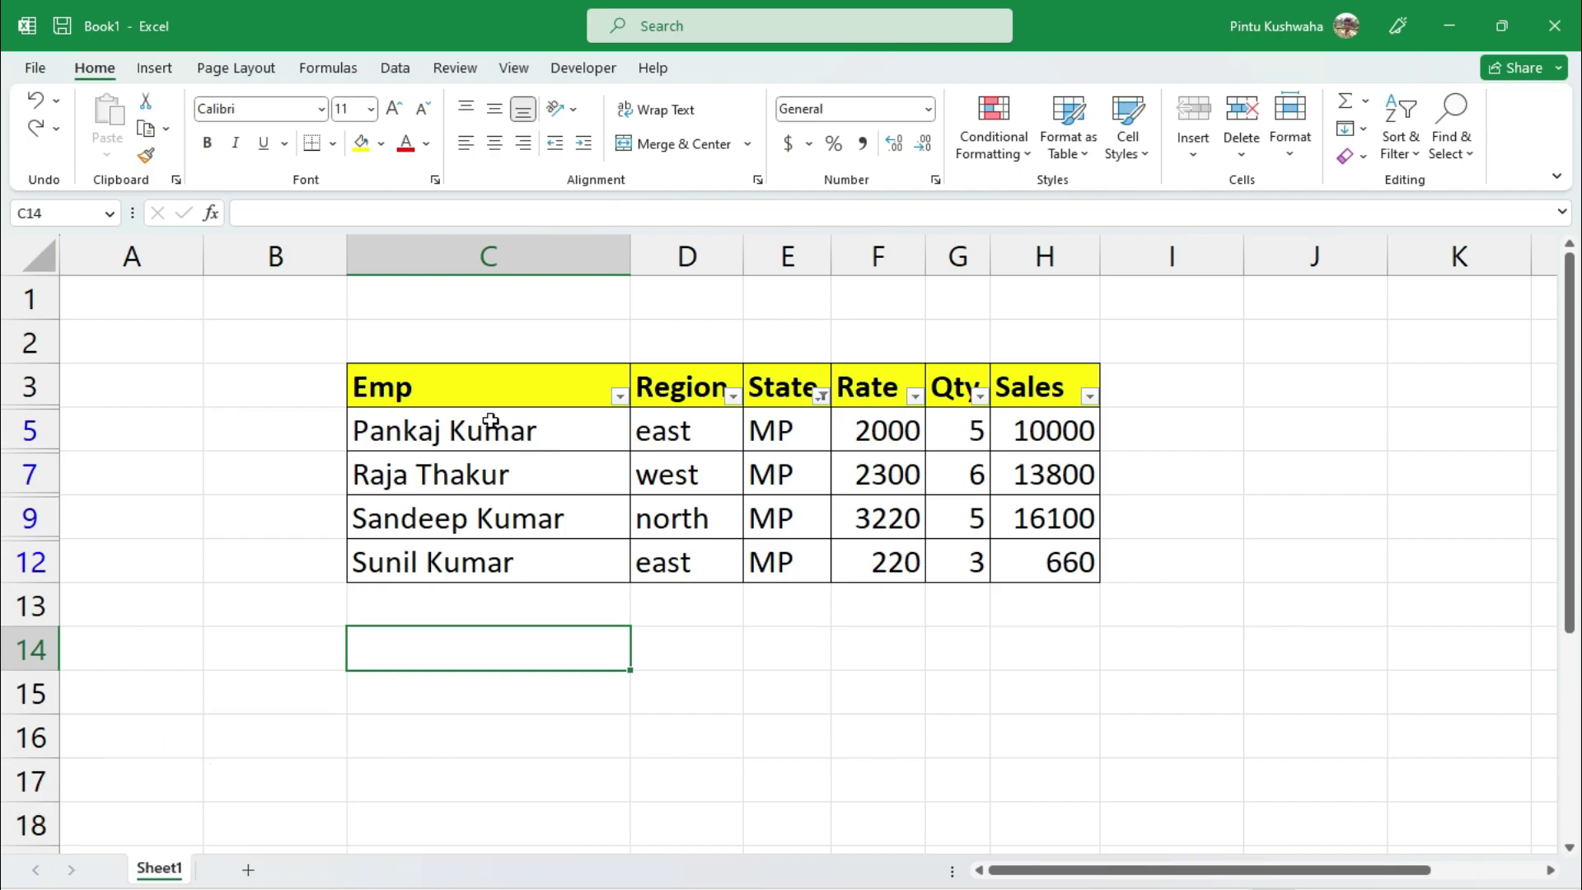
{"action": "left_click_drag", "start_coordinate": [452, 399], "coordinate": [1036, 557]}
{"action": "left_click", "coordinate": [483, 595]}
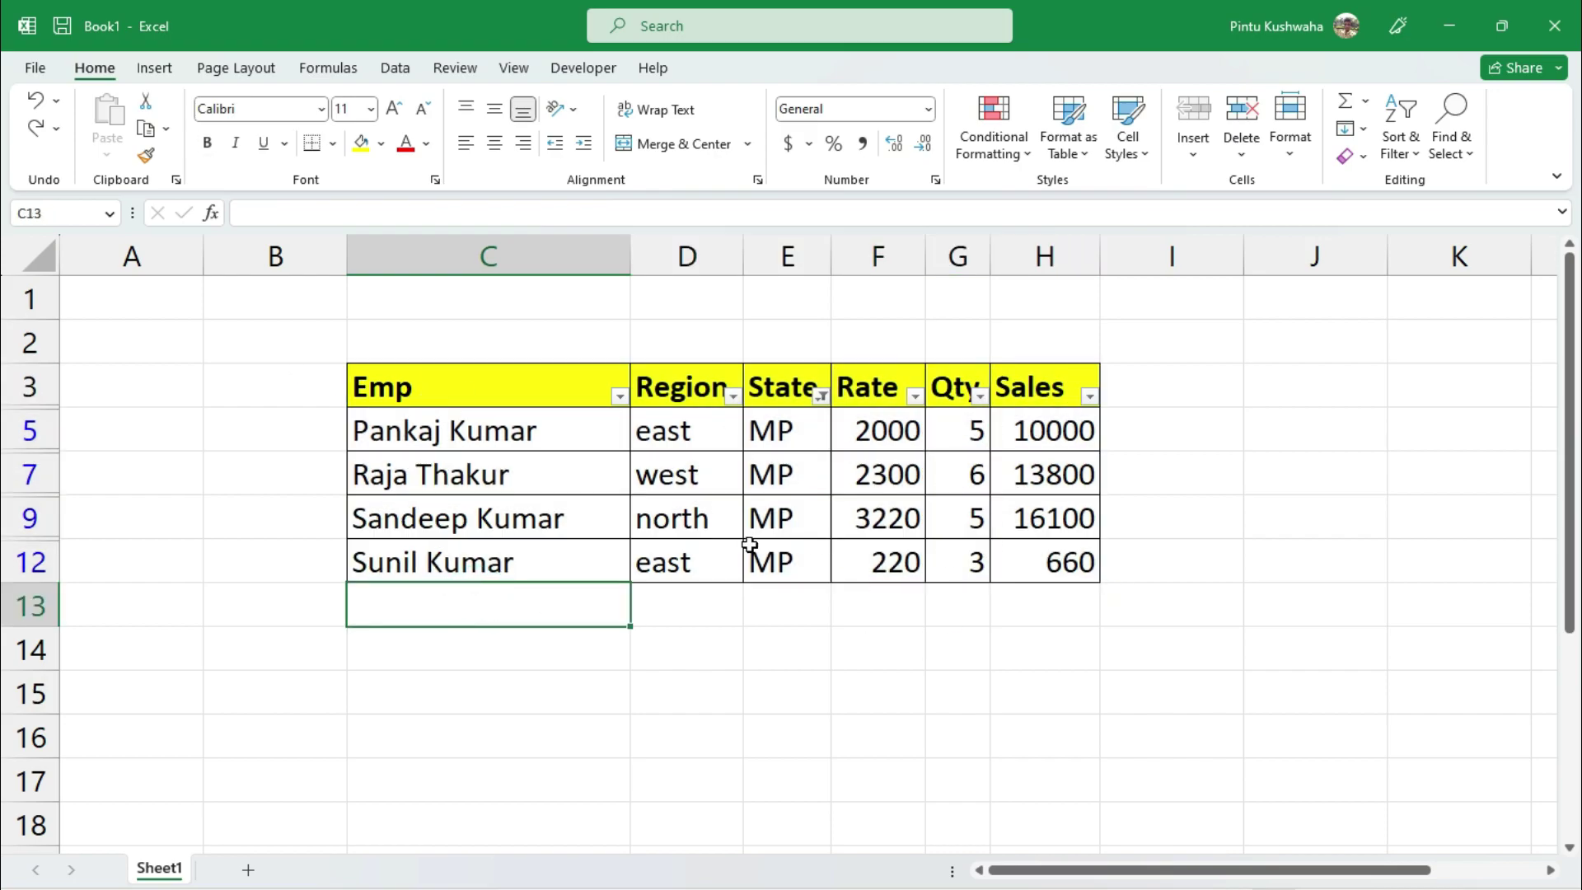
{"action": "left_click_drag", "start_coordinate": [471, 402], "coordinate": [1061, 558]}
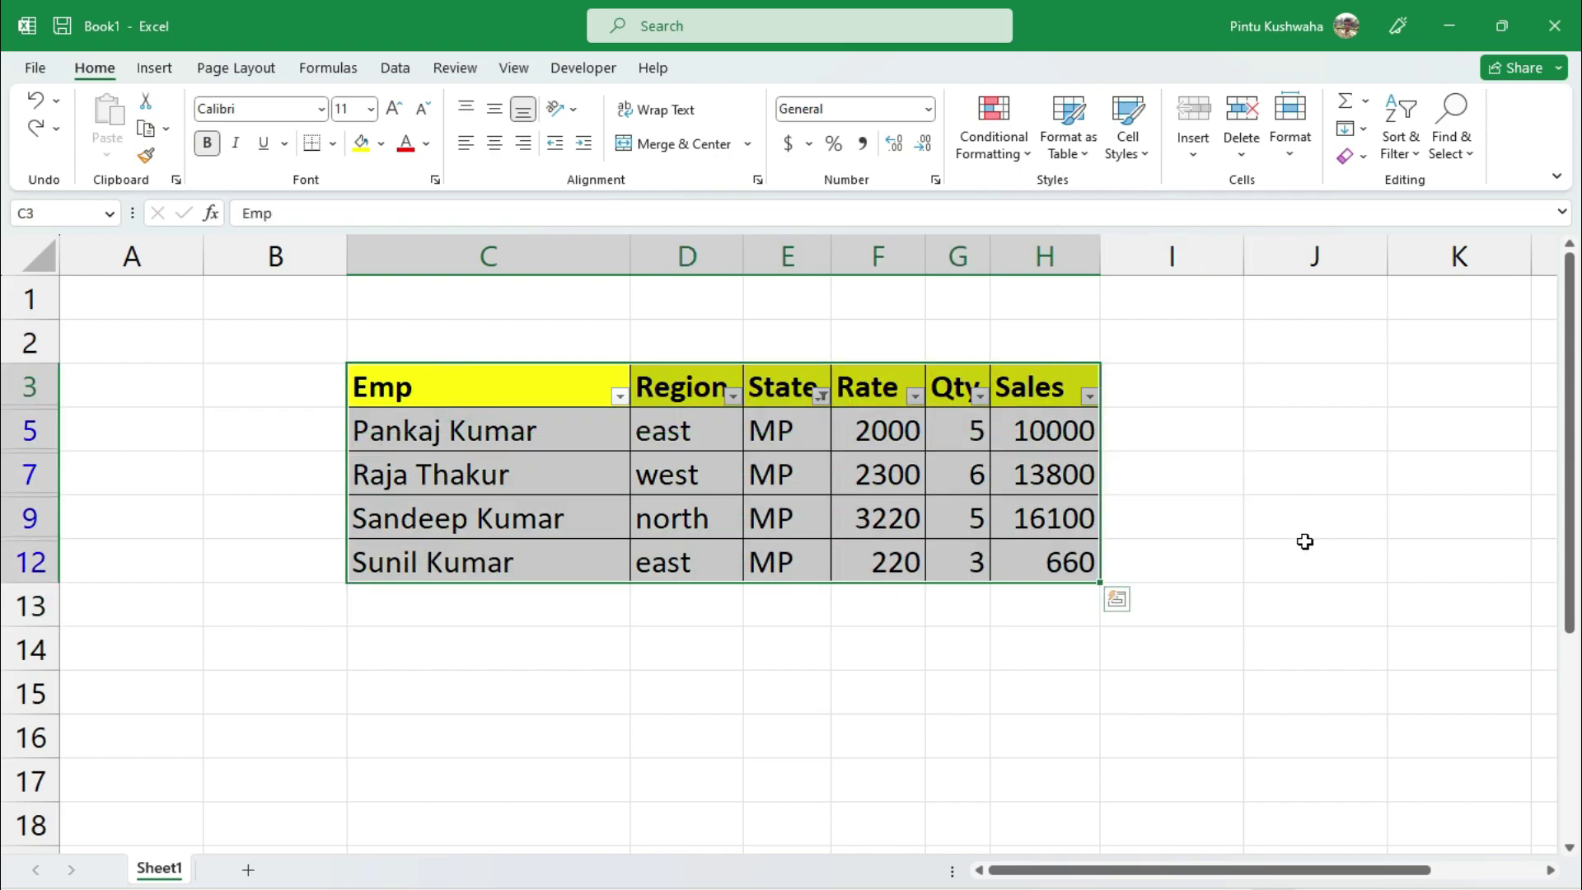
{"action": "left_click", "coordinate": [1269, 619]}
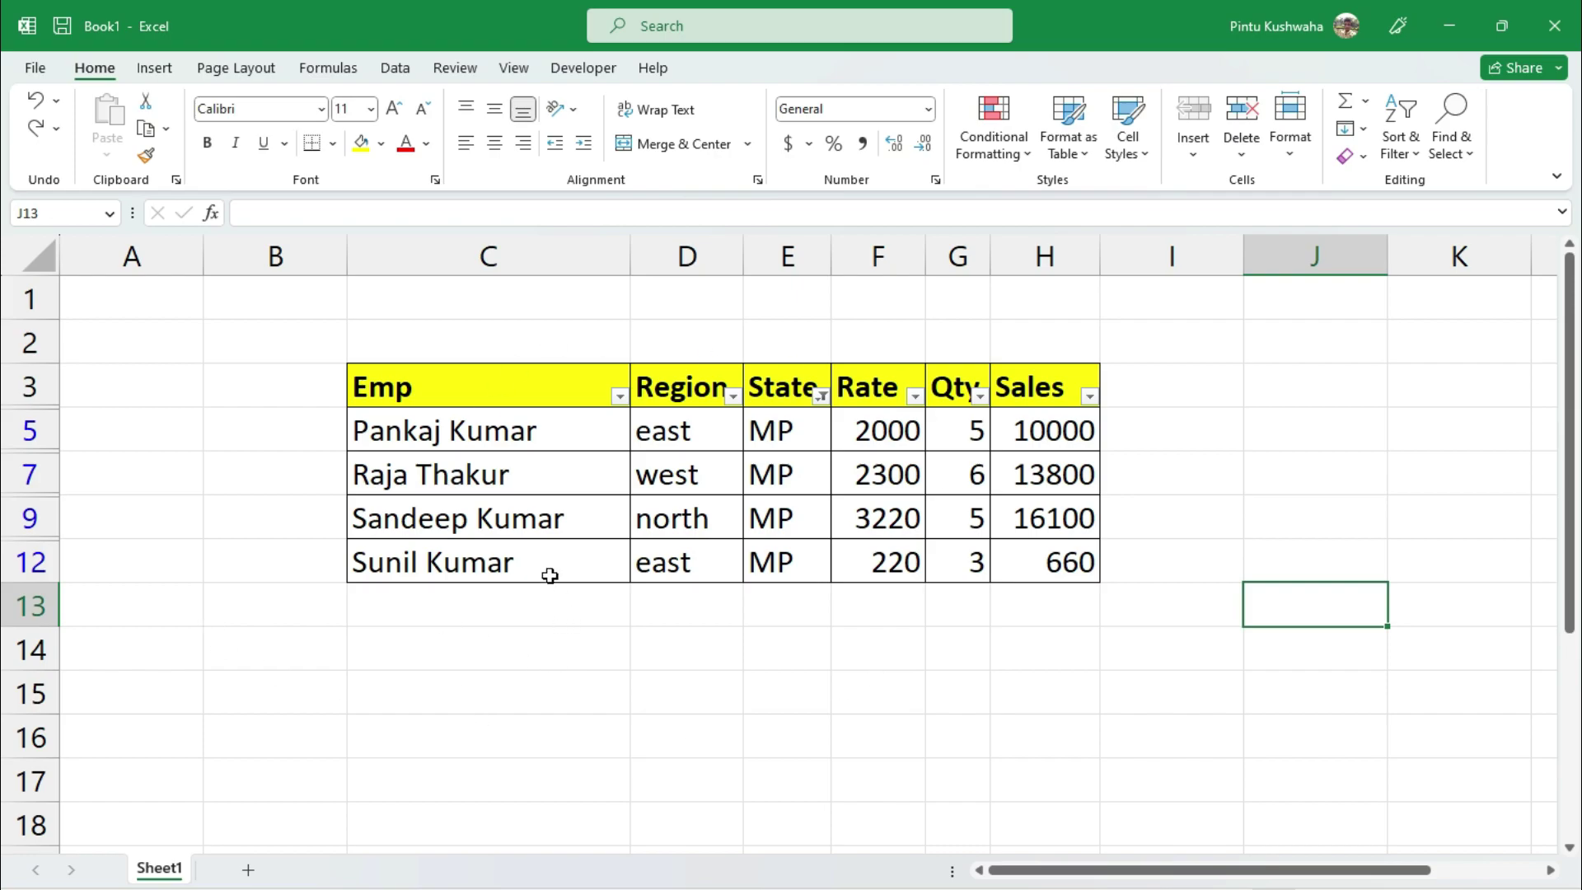
Clear the filter from the State column and turn off filtering for the whole table.
{"action": "left_click", "coordinate": [820, 397]}
{"action": "left_click", "coordinate": [568, 542]}
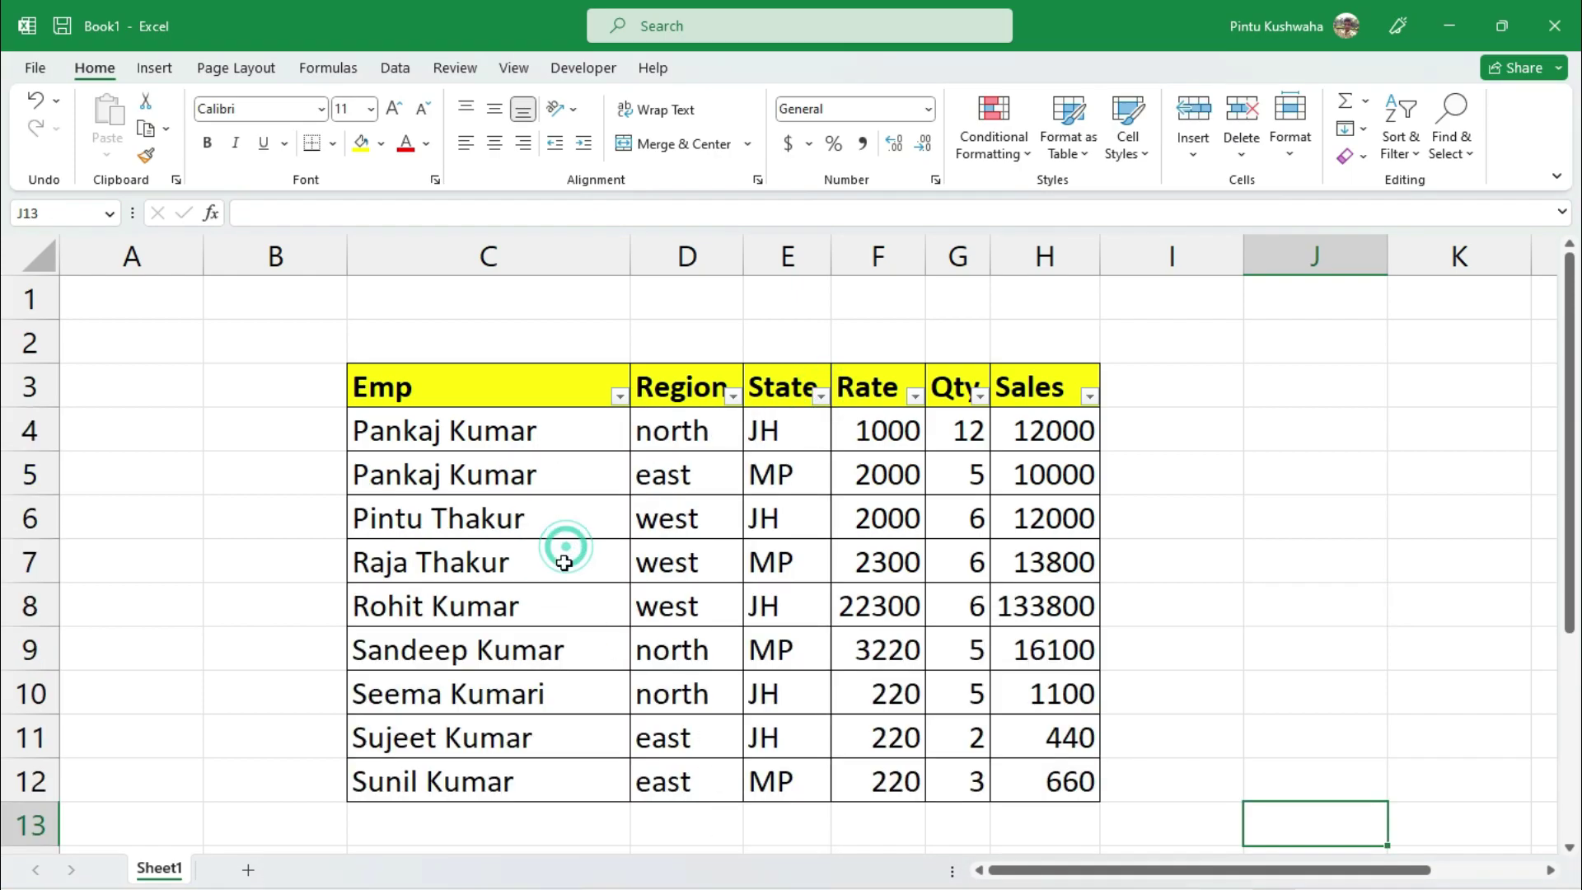
{"action": "left_click_drag", "start_coordinate": [484, 402], "coordinate": [1080, 394]}
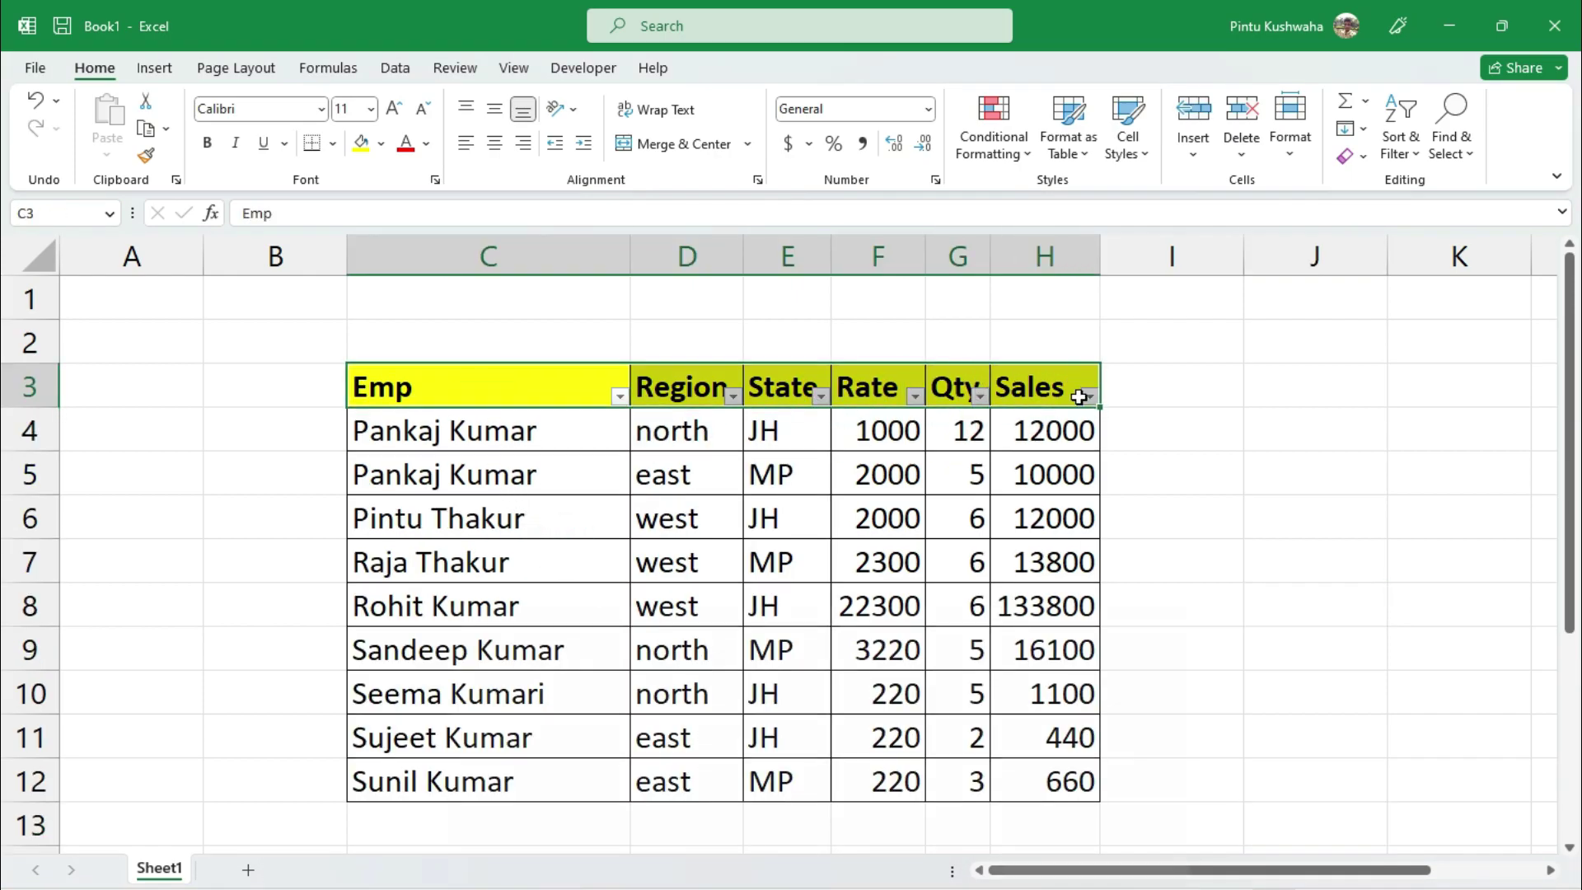
{"action": "left_click", "coordinate": [820, 710]}
{"action": "key", "text": "ctrl+shift+l"}
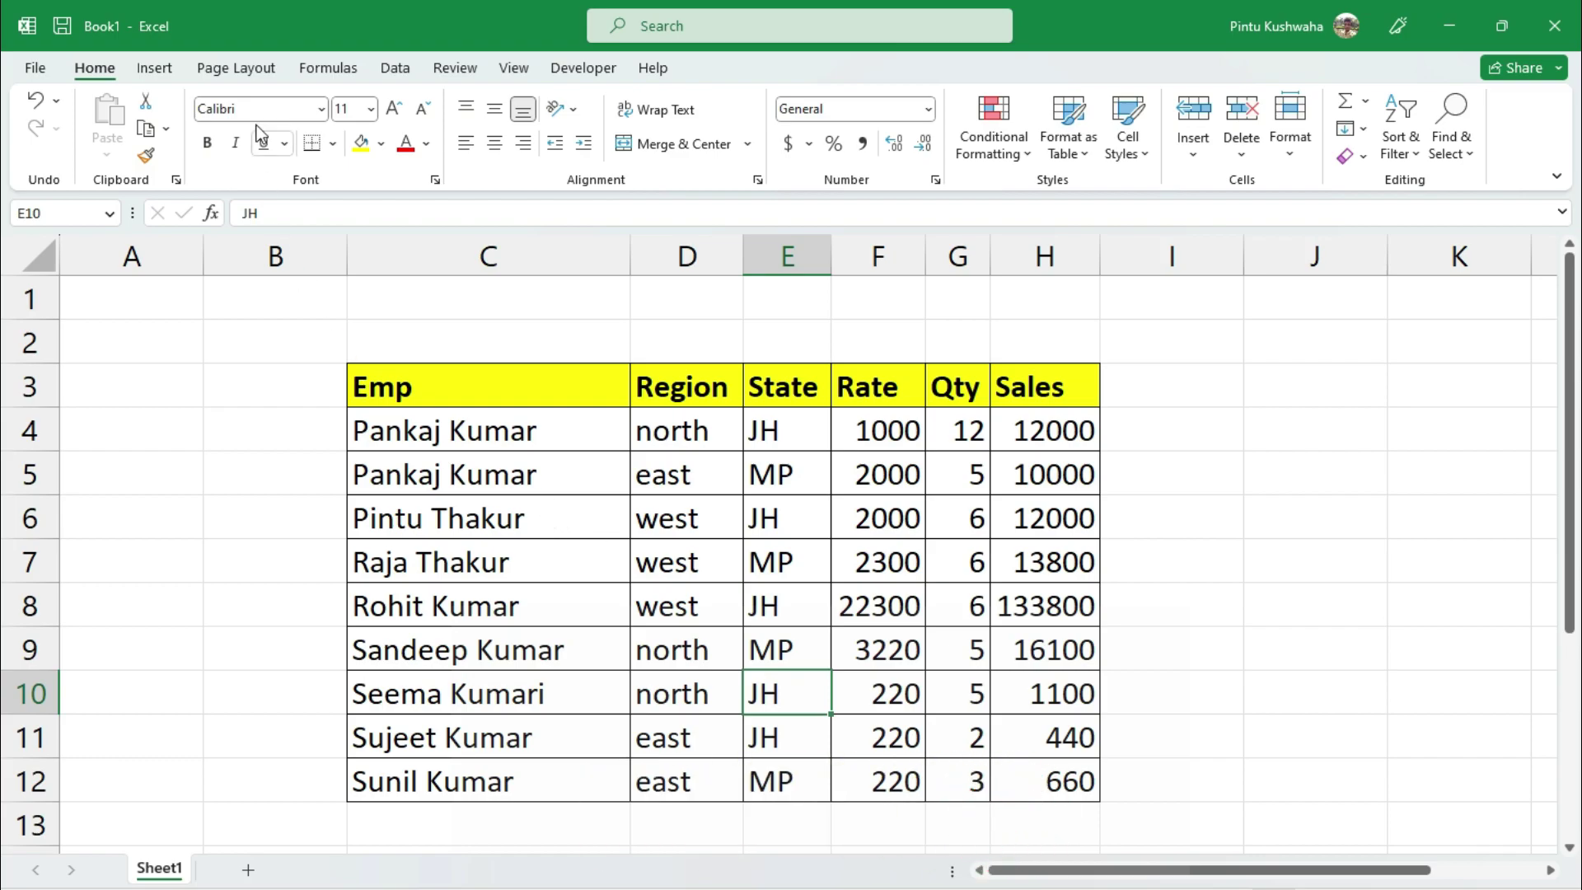
{"action": "left_click", "coordinate": [396, 68]}
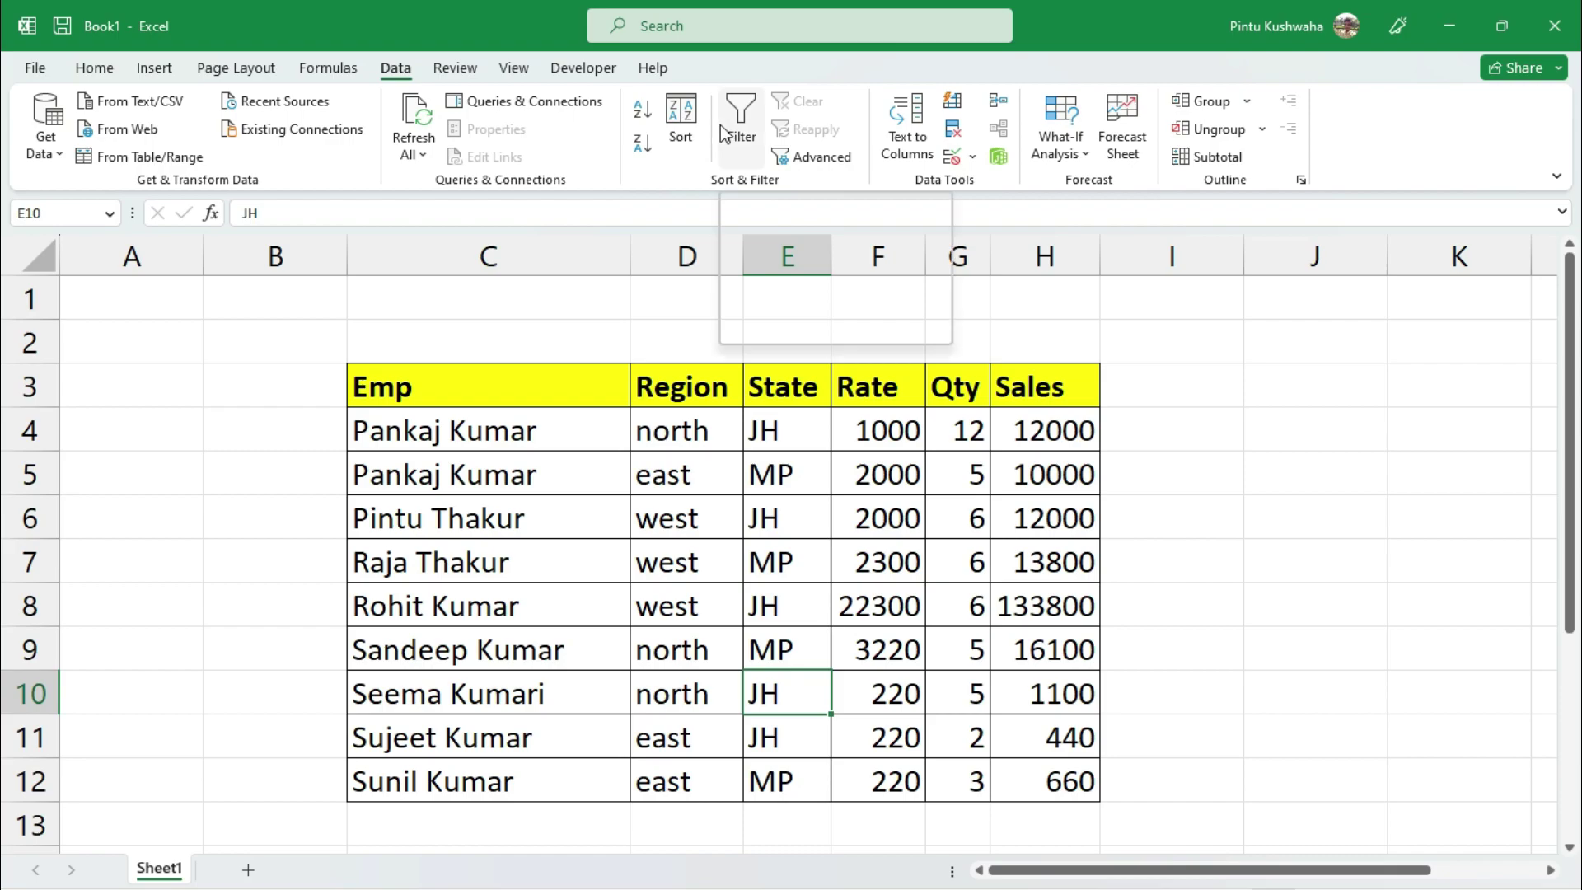
{"action": "left_click", "coordinate": [832, 156]}
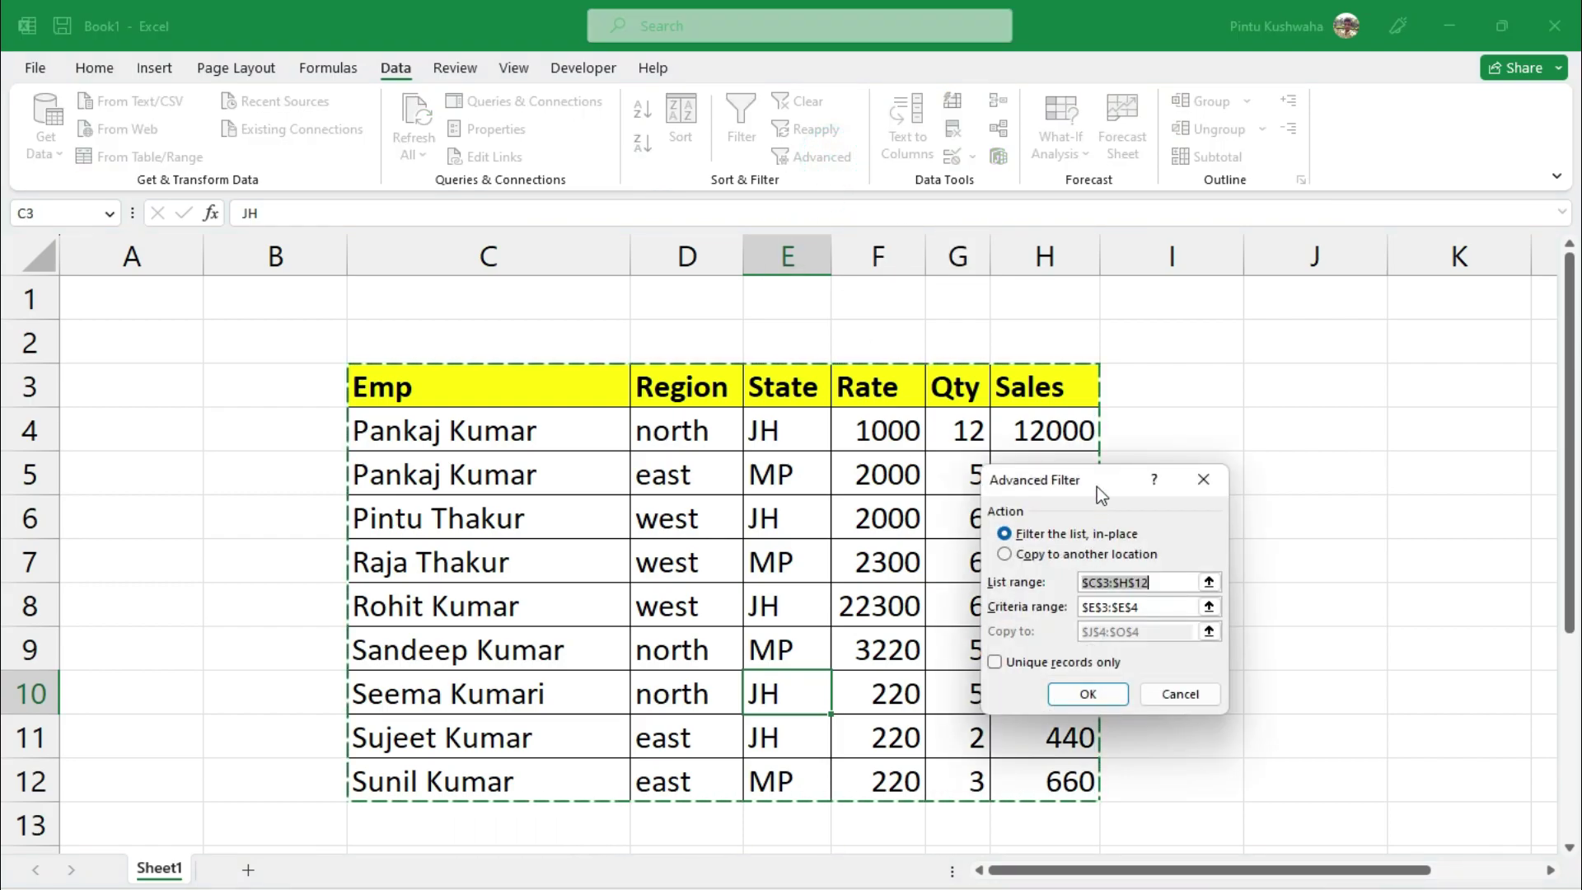
{"action": "left_click_drag", "start_coordinate": [1097, 486], "coordinate": [1019, 444]}
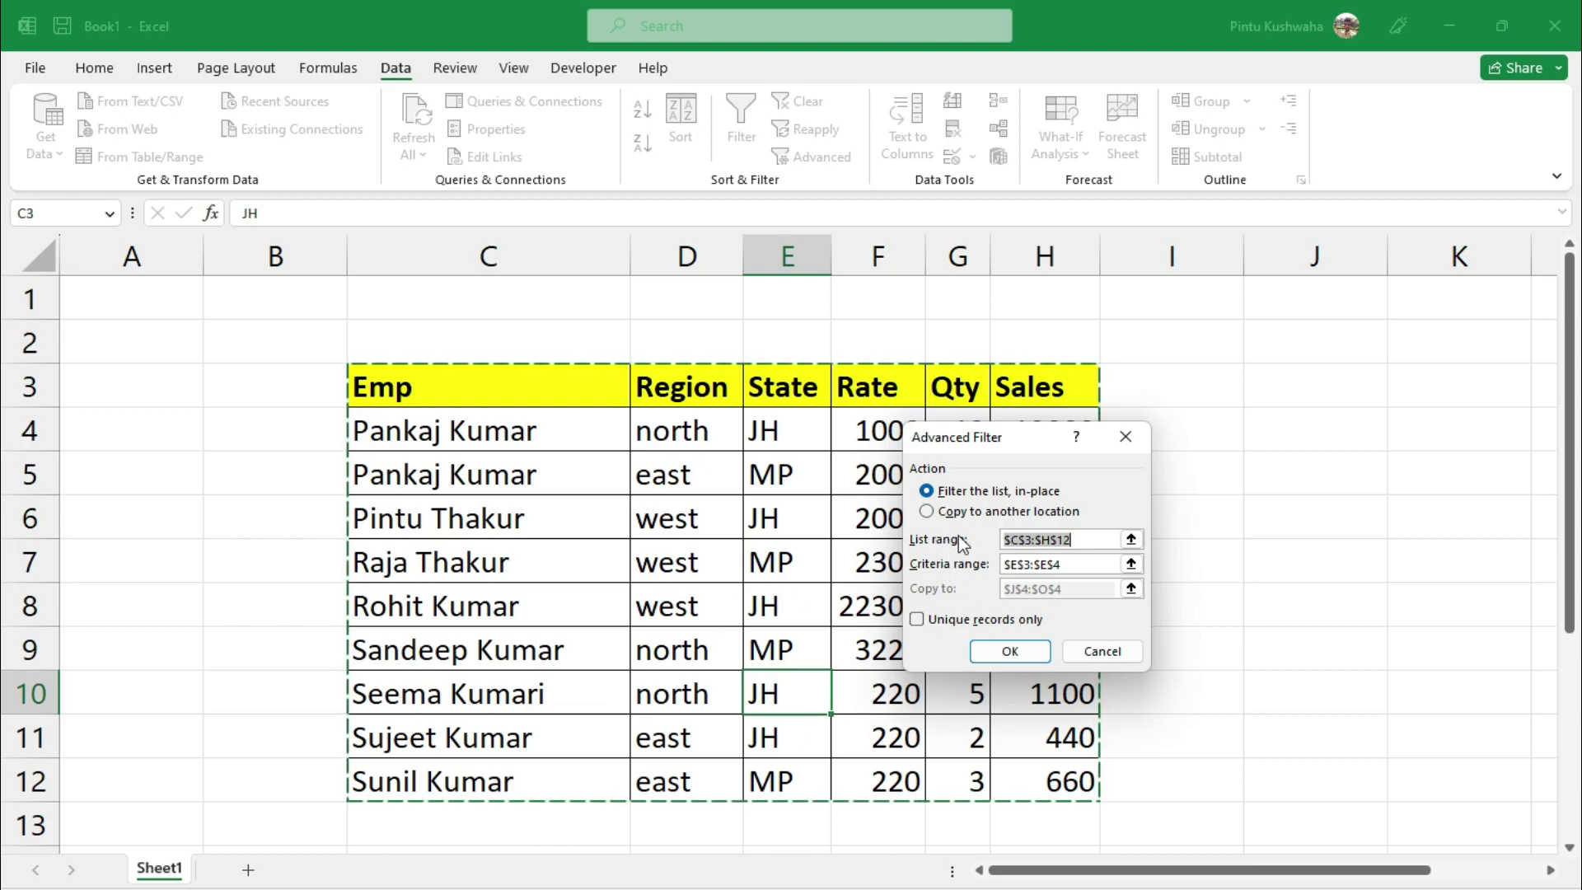
{"action": "left_click_drag", "start_coordinate": [1025, 443], "coordinate": [1106, 444]}
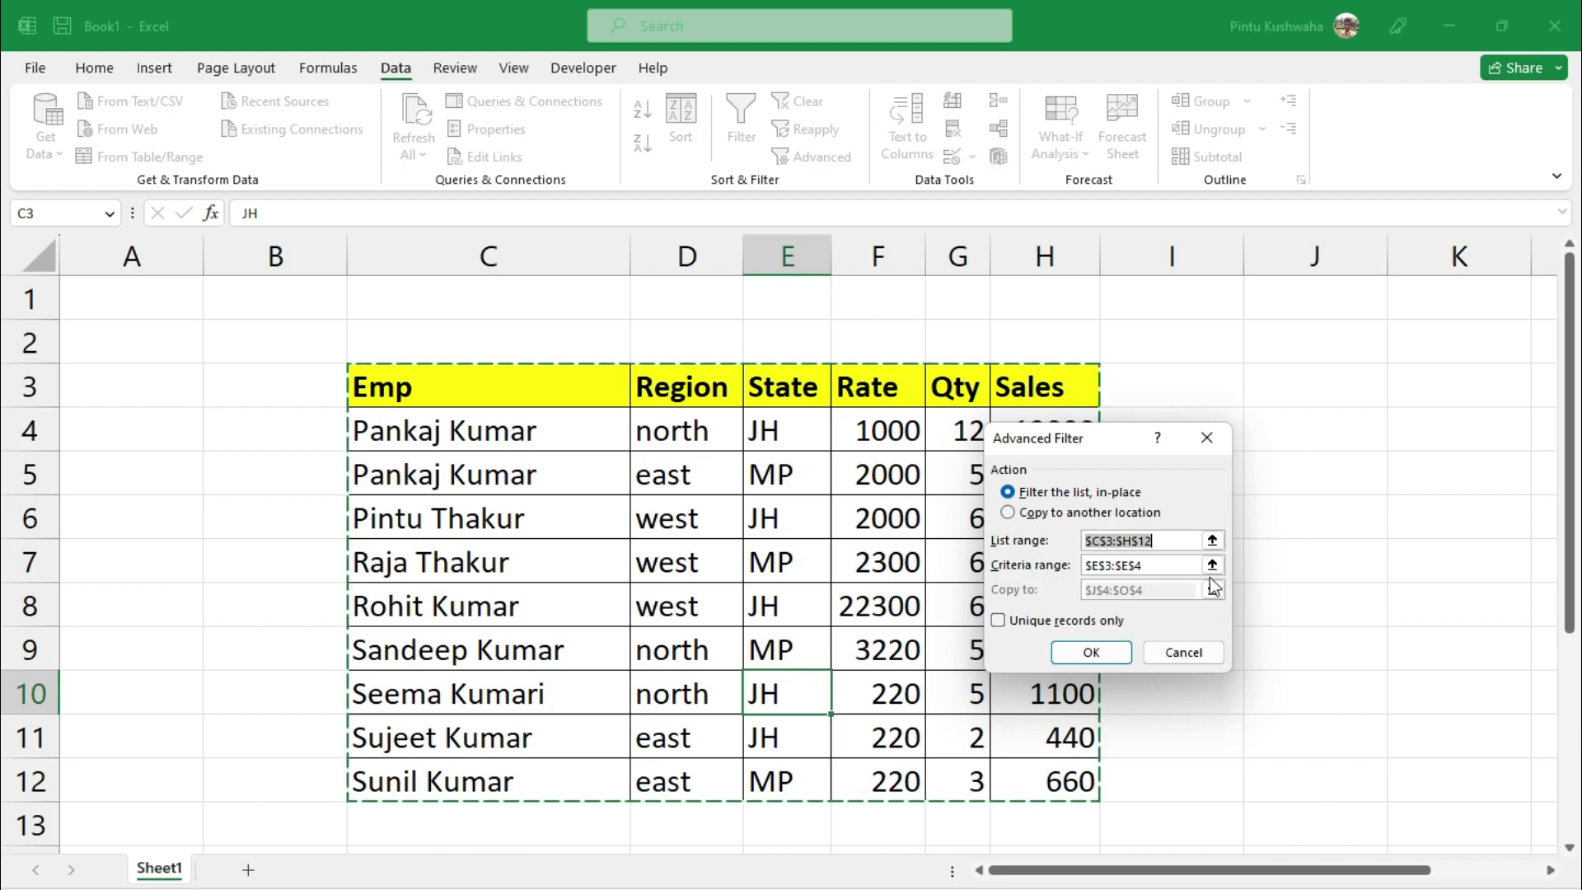
{"action": "key", "text": "BackSpace"}
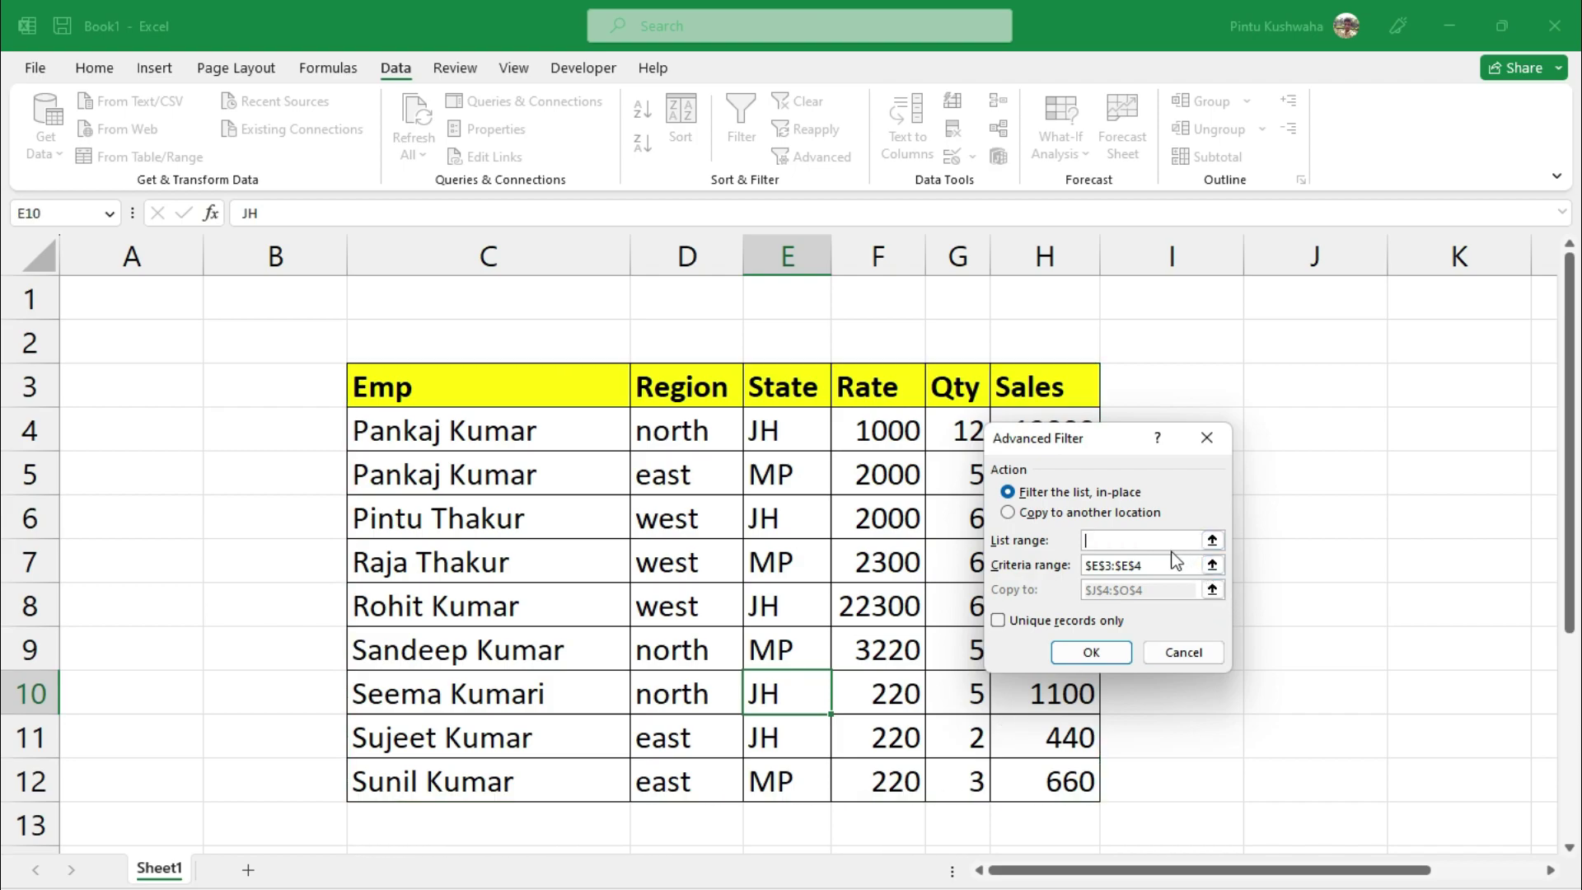
{"action": "left_click_drag", "start_coordinate": [429, 391], "coordinate": [1026, 775]}
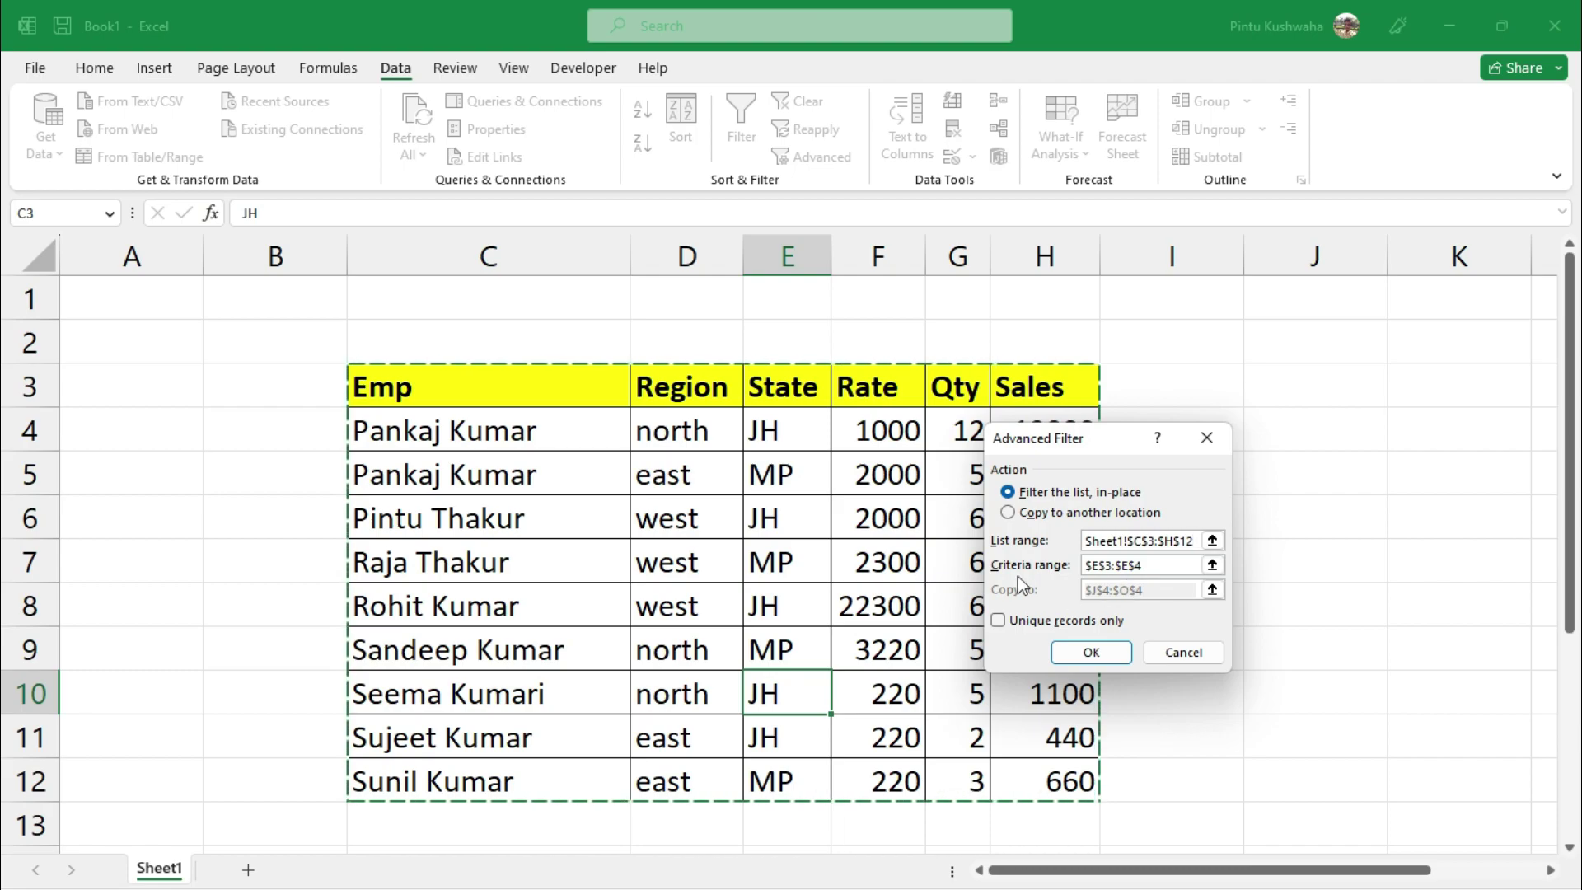
{"action": "left_click", "coordinate": [1191, 653]}
Copy the State header and the MP value from E3 and E5 to J3:J4 as filter criteria.
{"action": "left_click", "coordinate": [810, 400]}
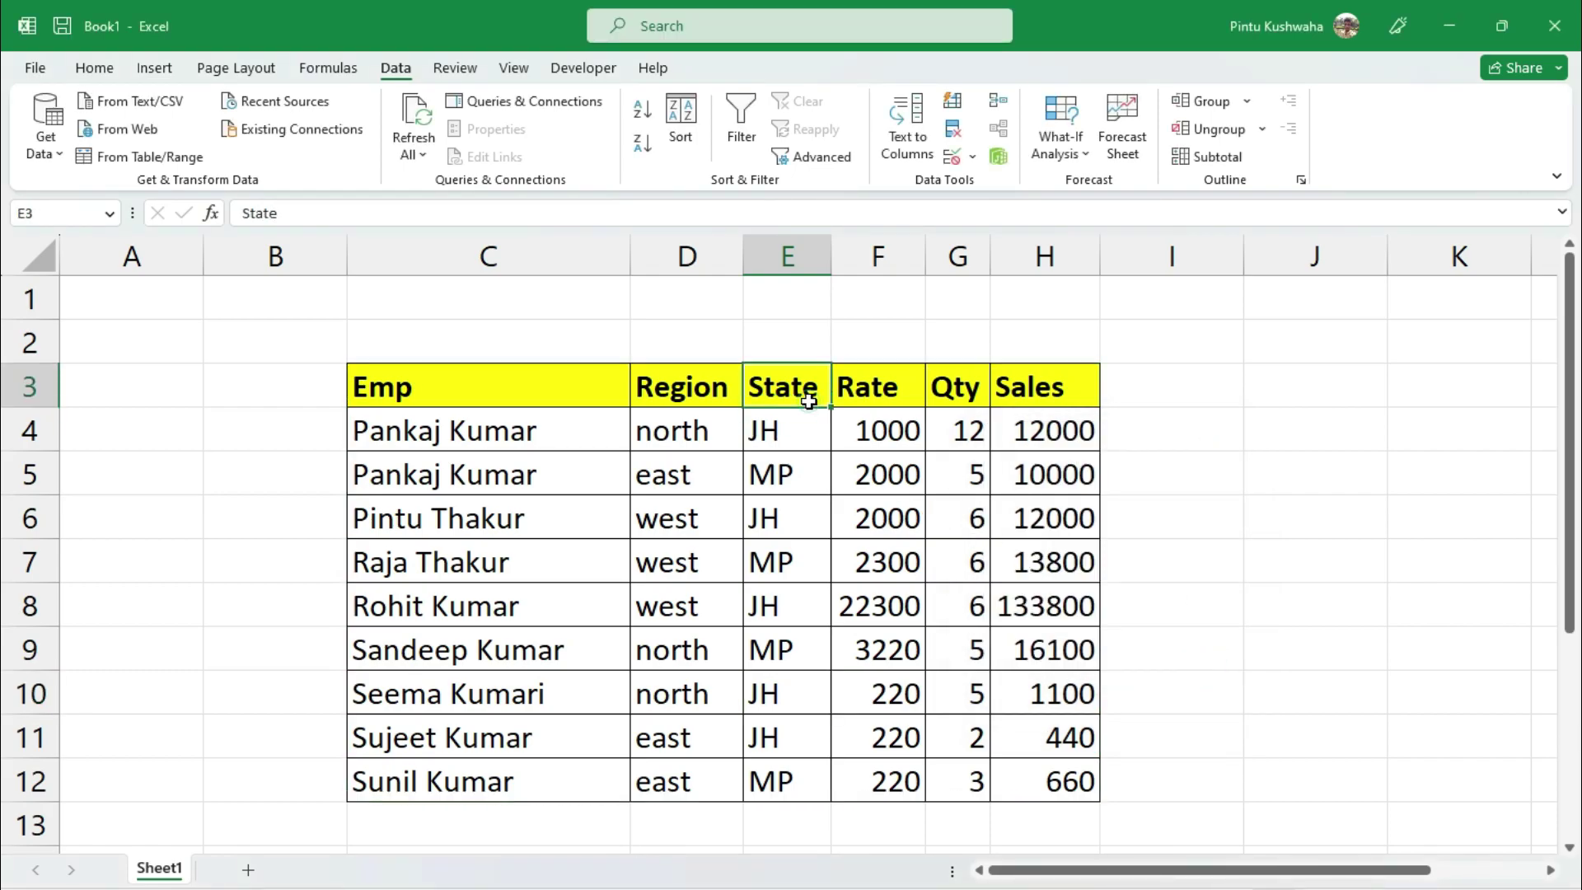
{"action": "left_click", "coordinate": [810, 474], "text": "ctrl"}
{"action": "key", "text": "ctrl+c"}
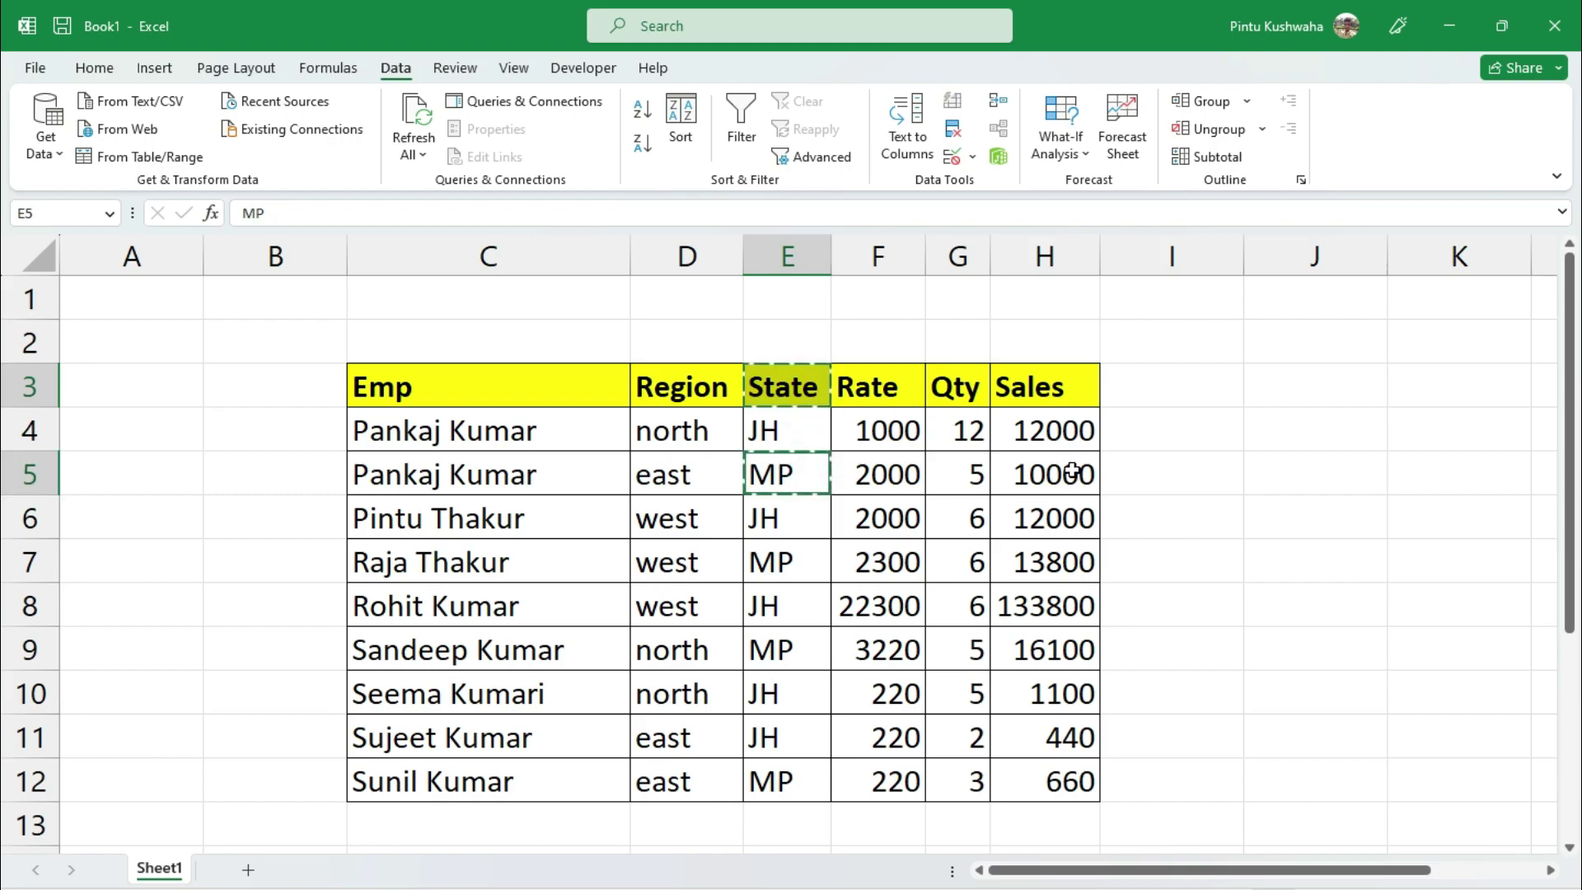
{"action": "left_click", "coordinate": [1304, 388]}
{"action": "key", "text": "ctrl+v"}
{"action": "left_click", "coordinate": [1200, 565]}
{"action": "left_click", "coordinate": [1306, 428]}
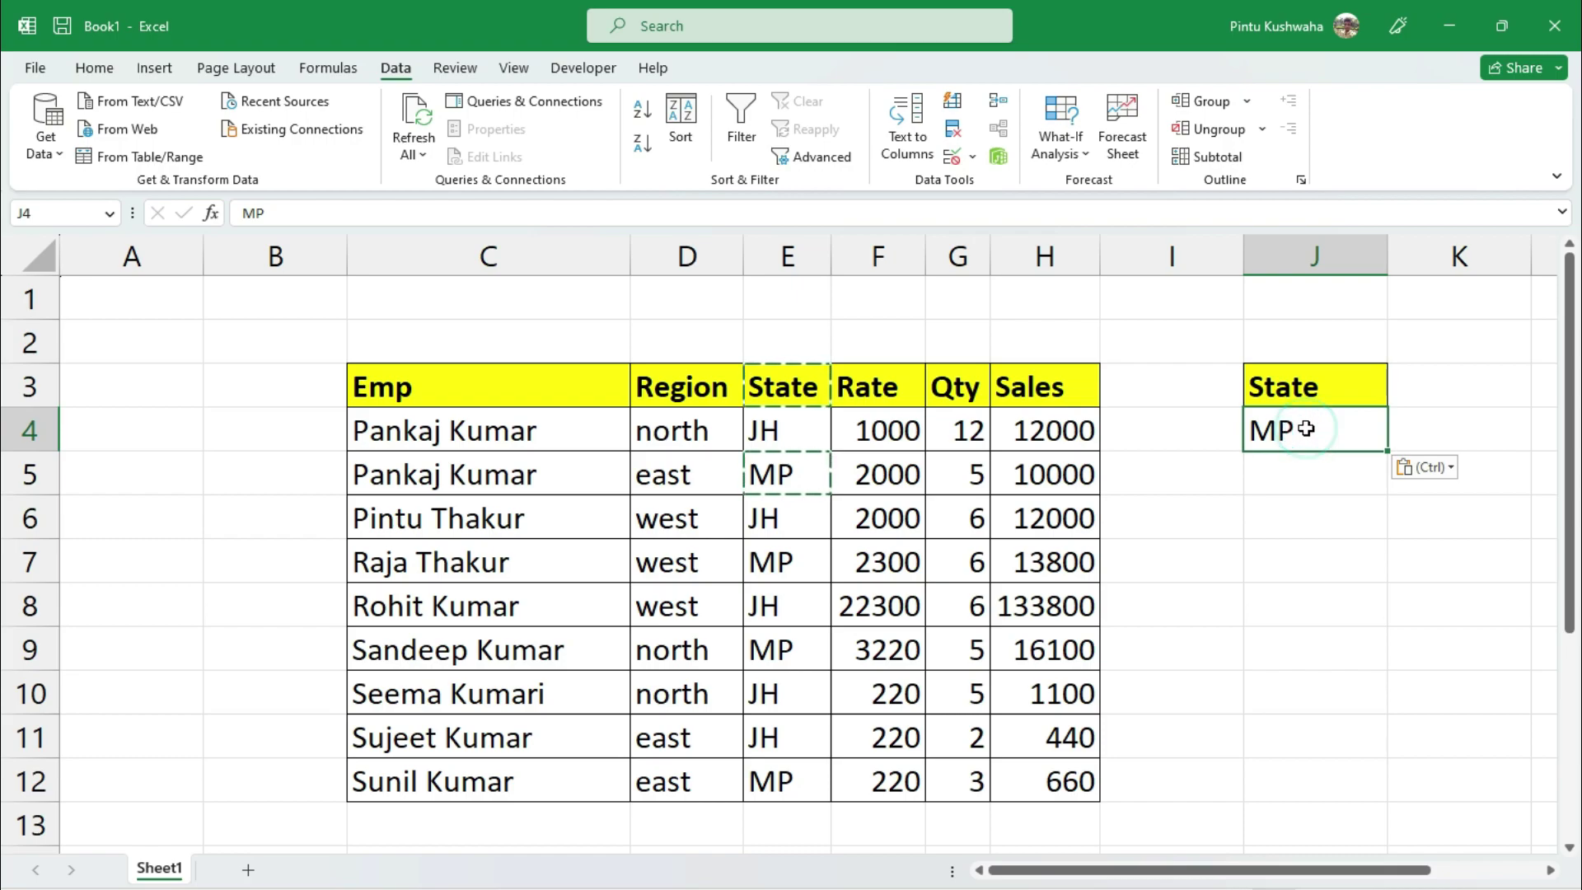
{"action": "key", "text": "Escape"}
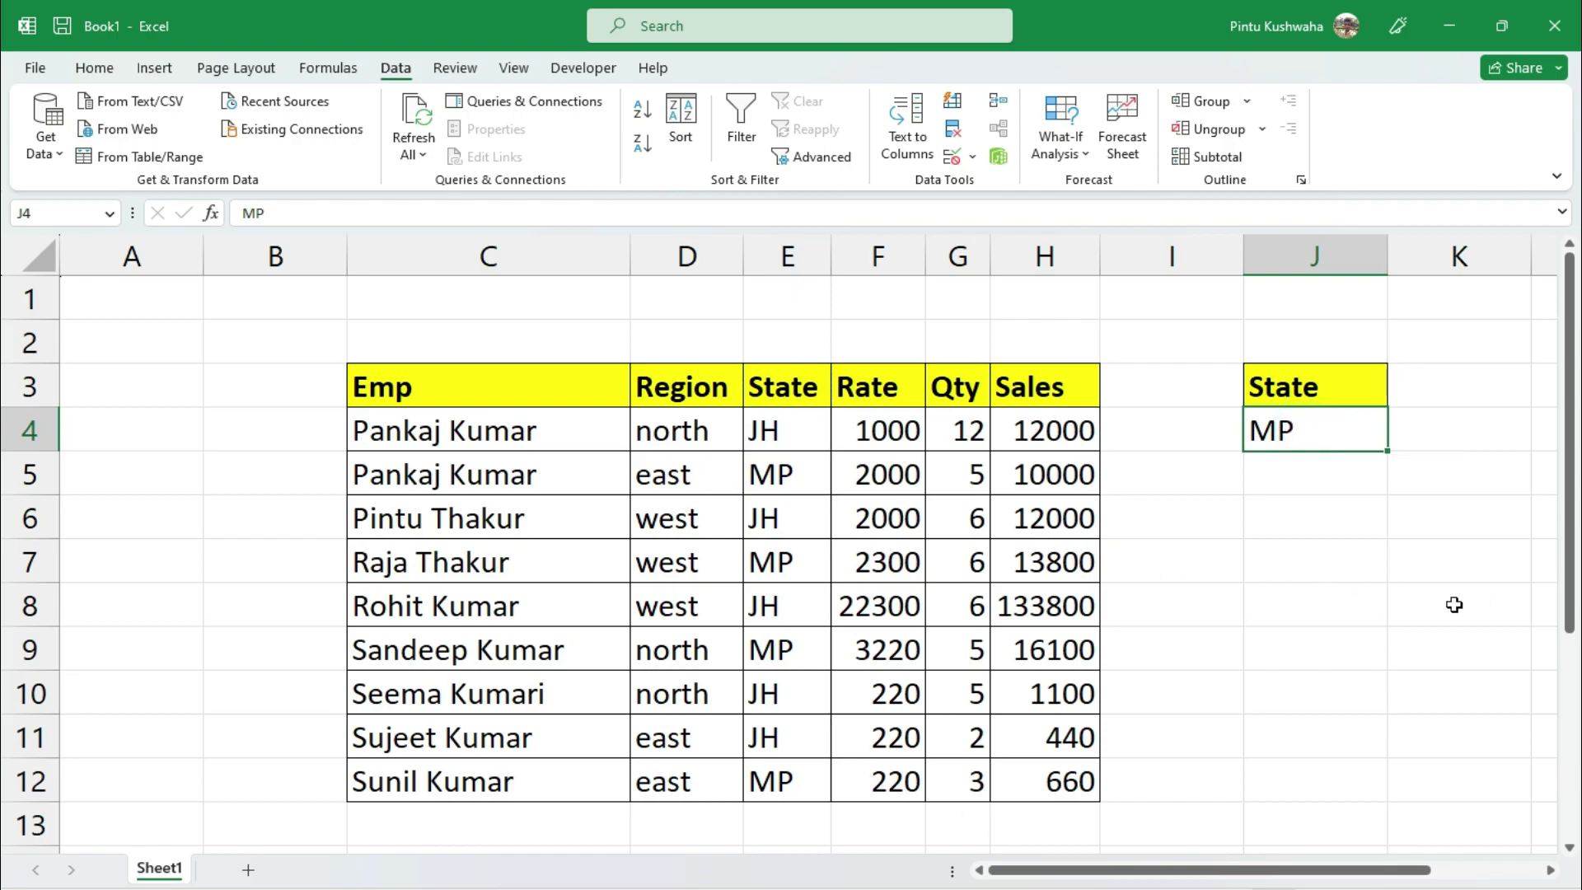
Start an Advanced Filter on the sales table and set its criteria range to J3:J4.
{"action": "left_click_drag", "start_coordinate": [453, 382], "coordinate": [1005, 706]}
{"action": "left_click", "coordinate": [834, 515]}
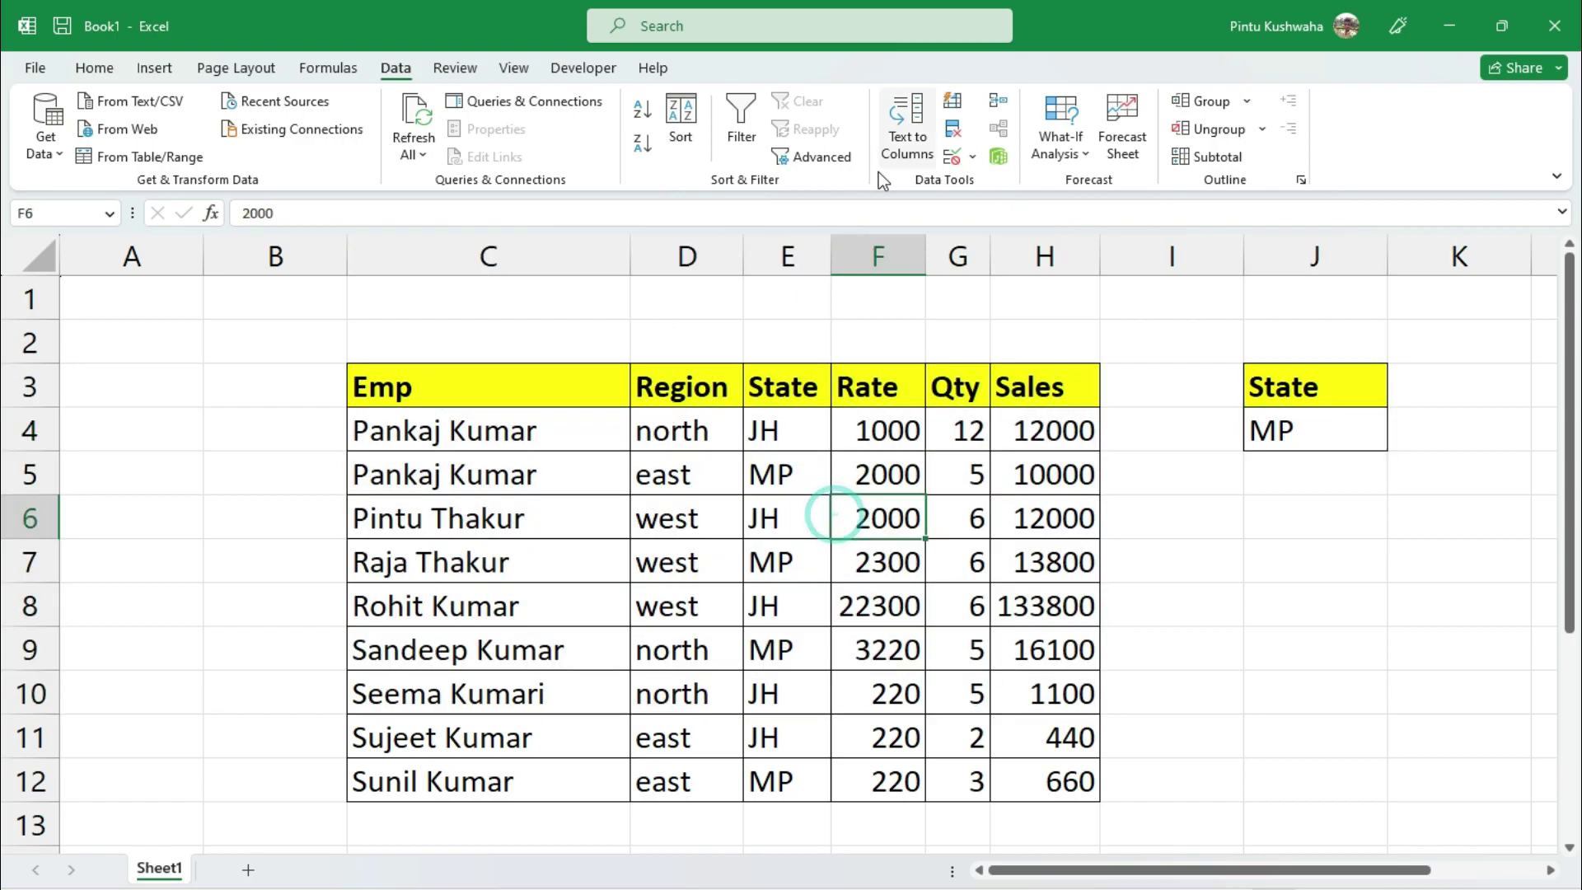
{"action": "left_click", "coordinate": [820, 158]}
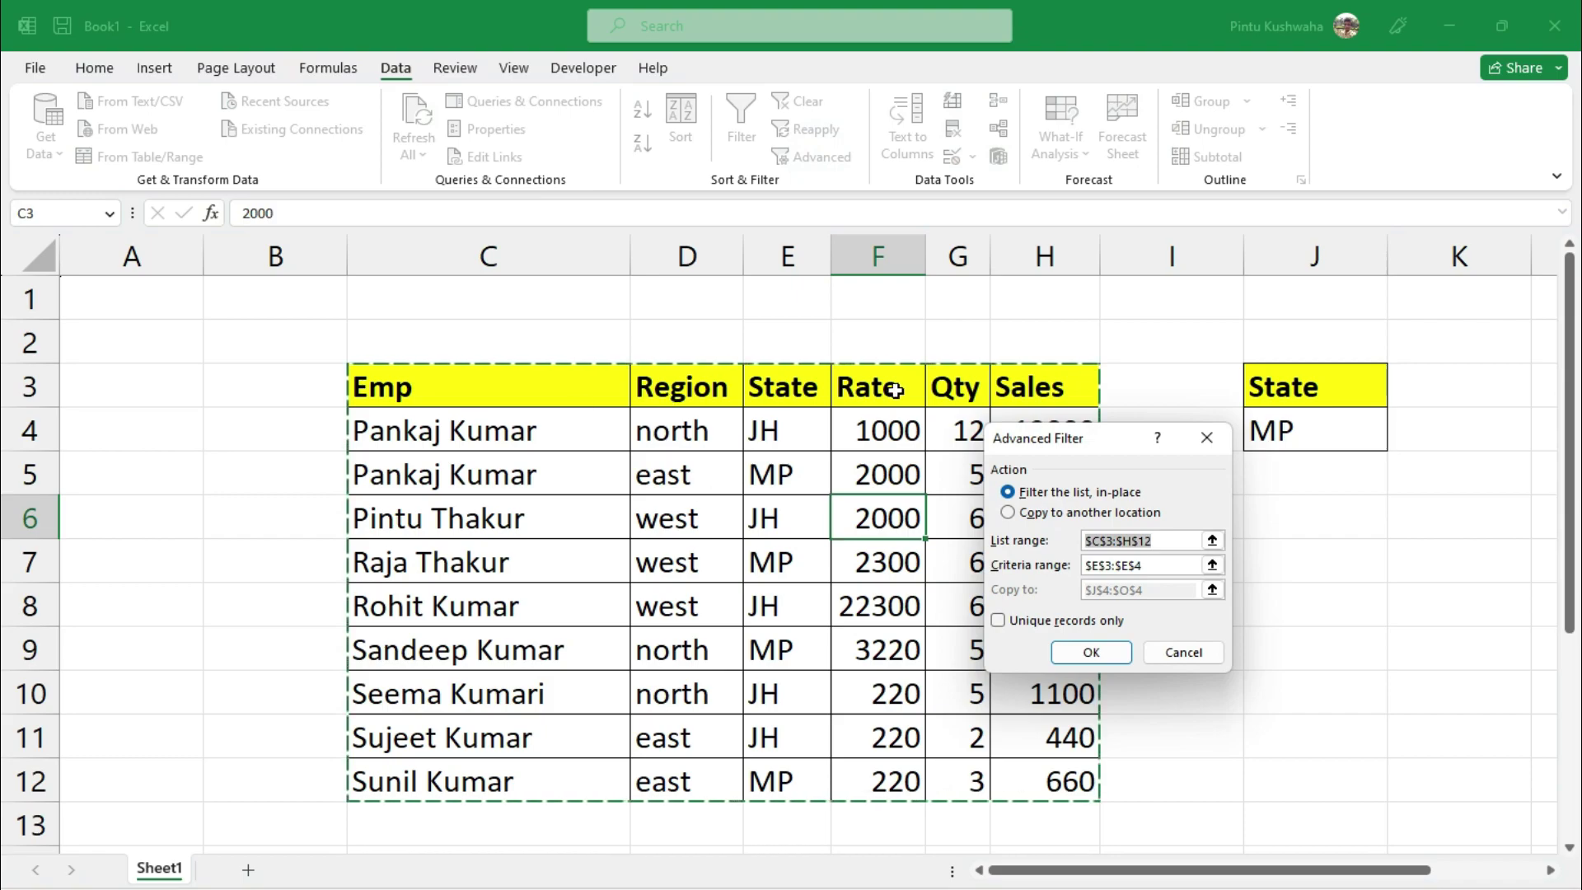
{"action": "left_click", "coordinate": [1157, 565]}
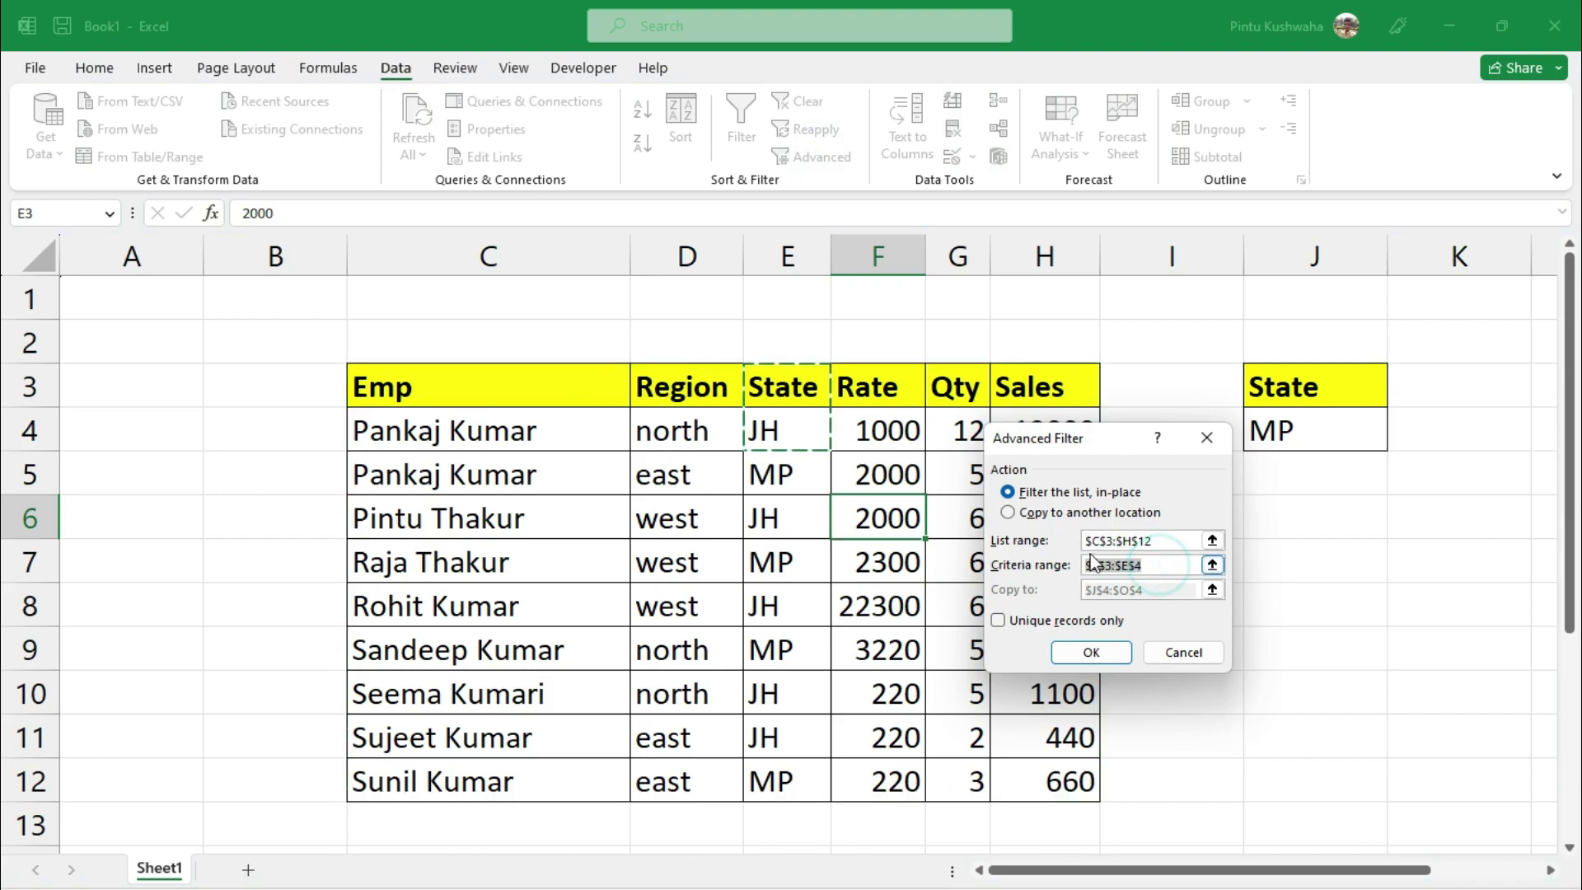
{"action": "key", "text": "BackSpace"}
{"action": "left_click_drag", "start_coordinate": [1316, 387], "coordinate": [1326, 432]}
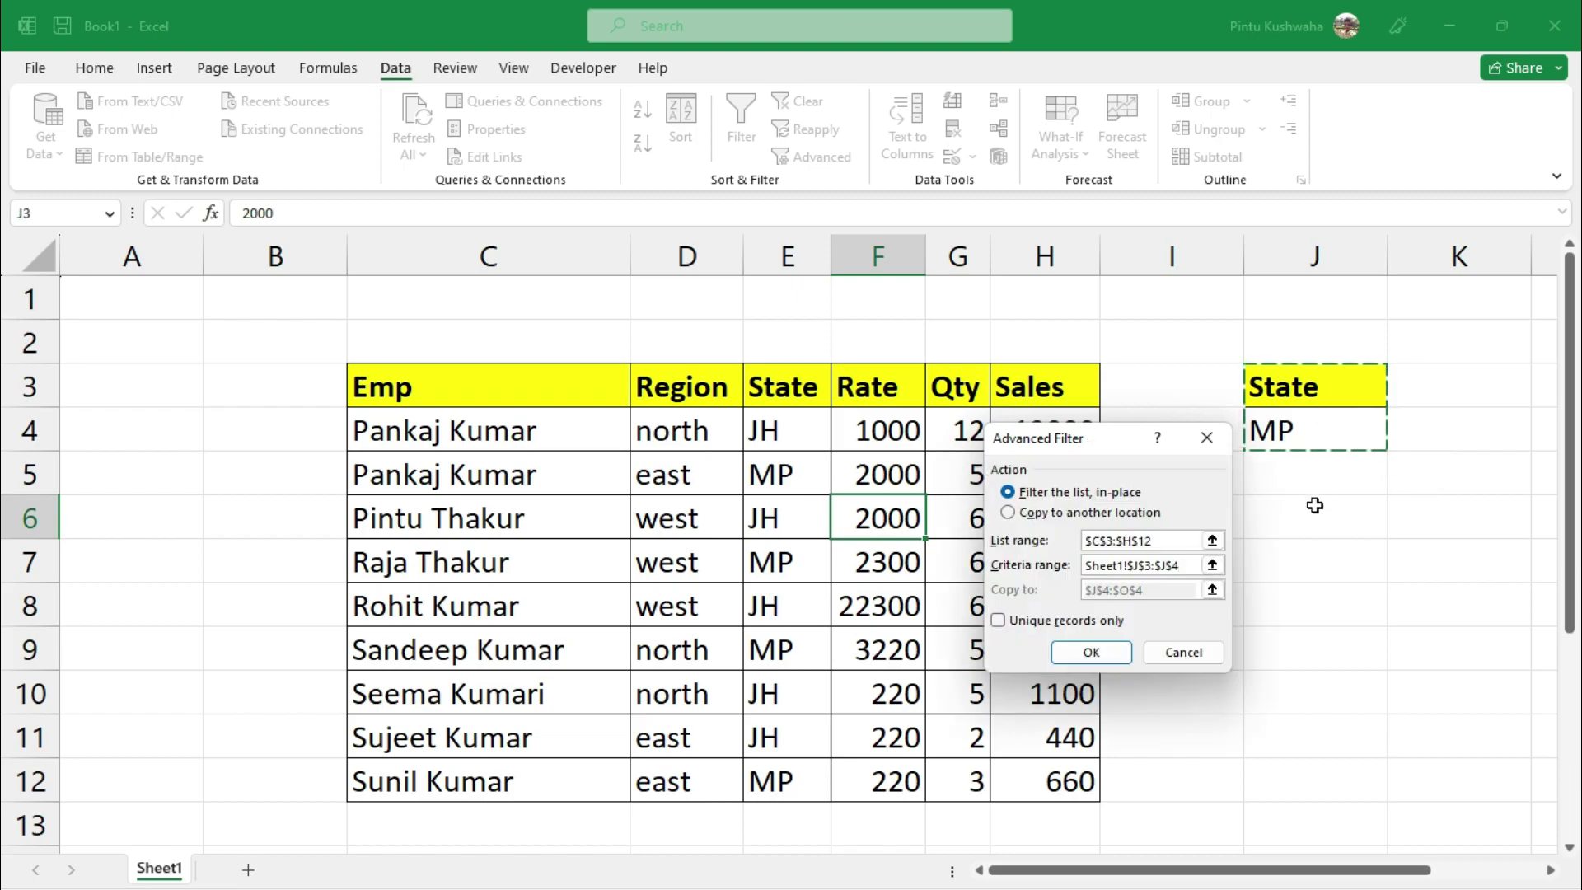
Set the Advanced Filter to copy to another location starting at J9, and run it.
{"action": "left_click", "coordinate": [1015, 513]}
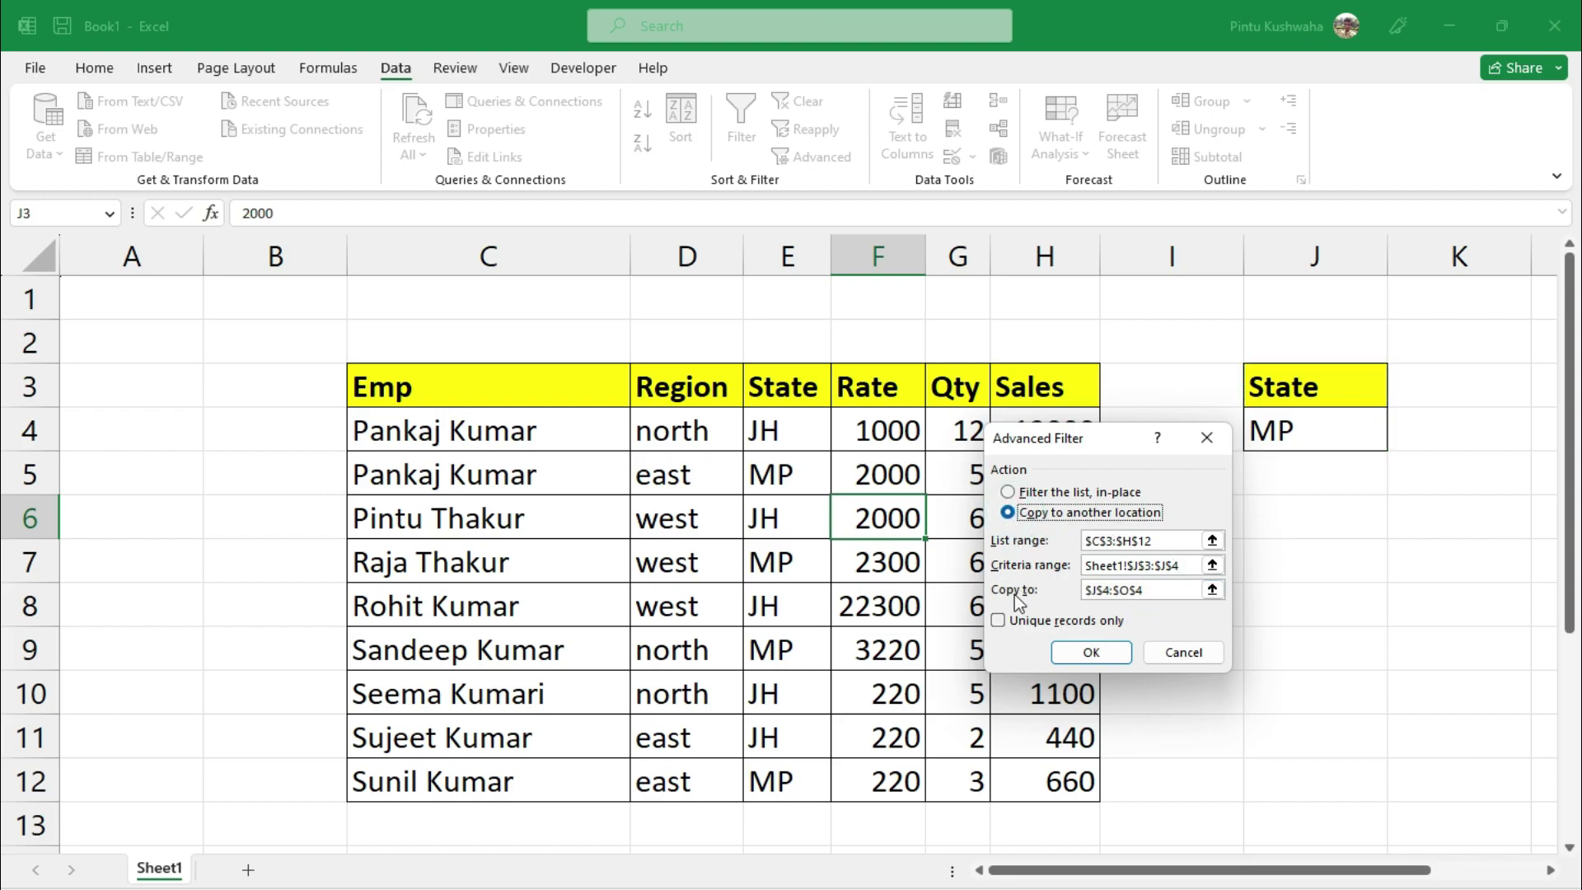
{"action": "left_click", "coordinate": [1164, 588]}
{"action": "left_click_drag", "start_coordinate": [1173, 585], "coordinate": [1081, 591]}
{"action": "left_click", "coordinate": [1163, 589]}
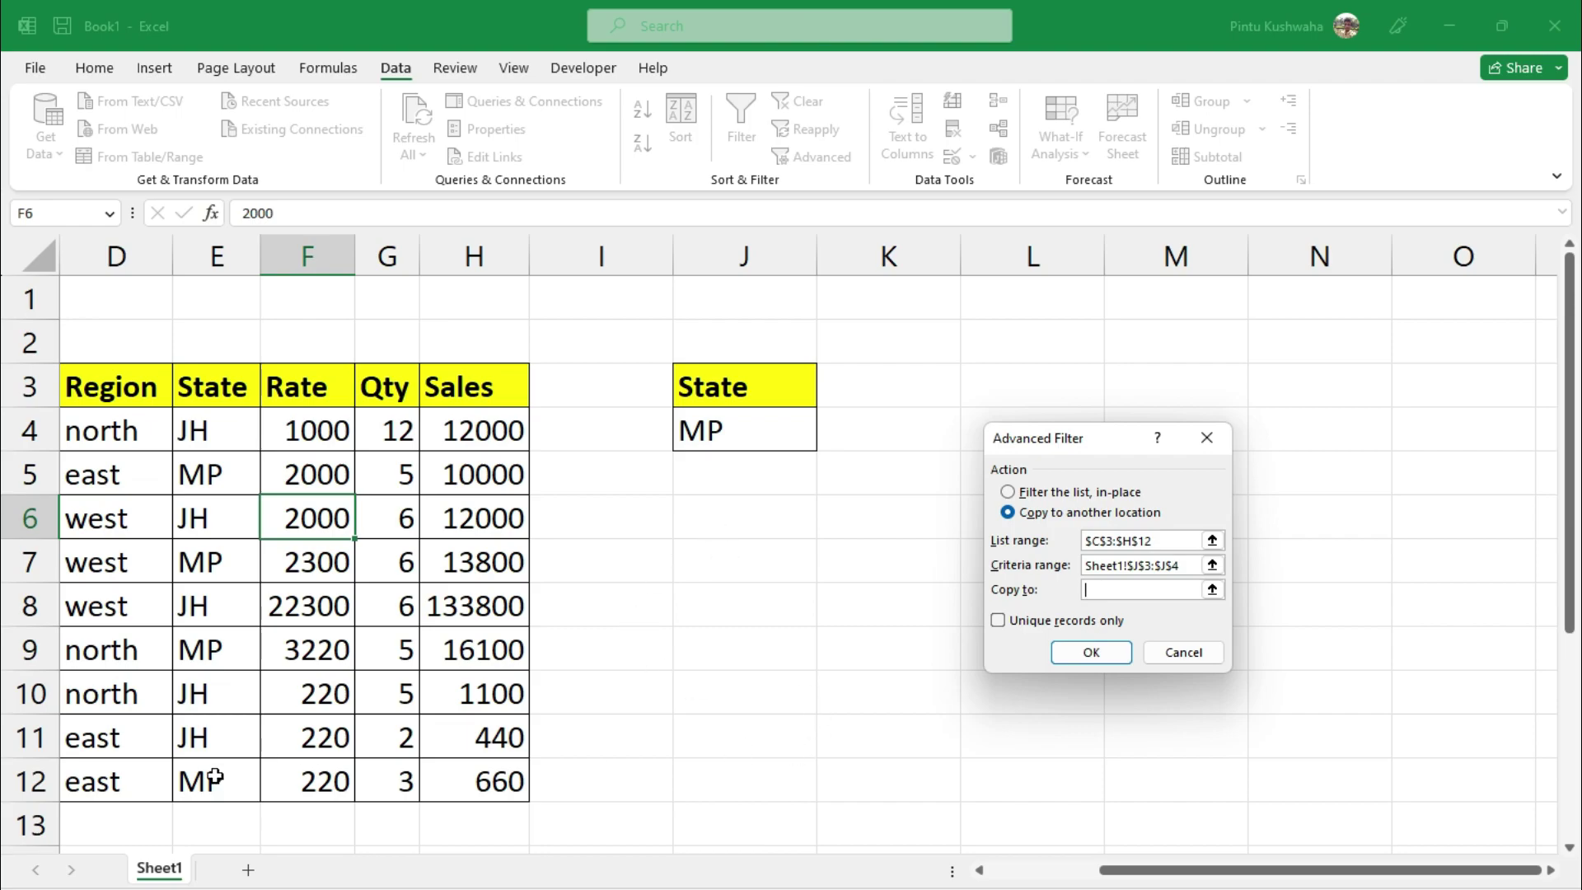
{"action": "left_click", "coordinate": [759, 659]}
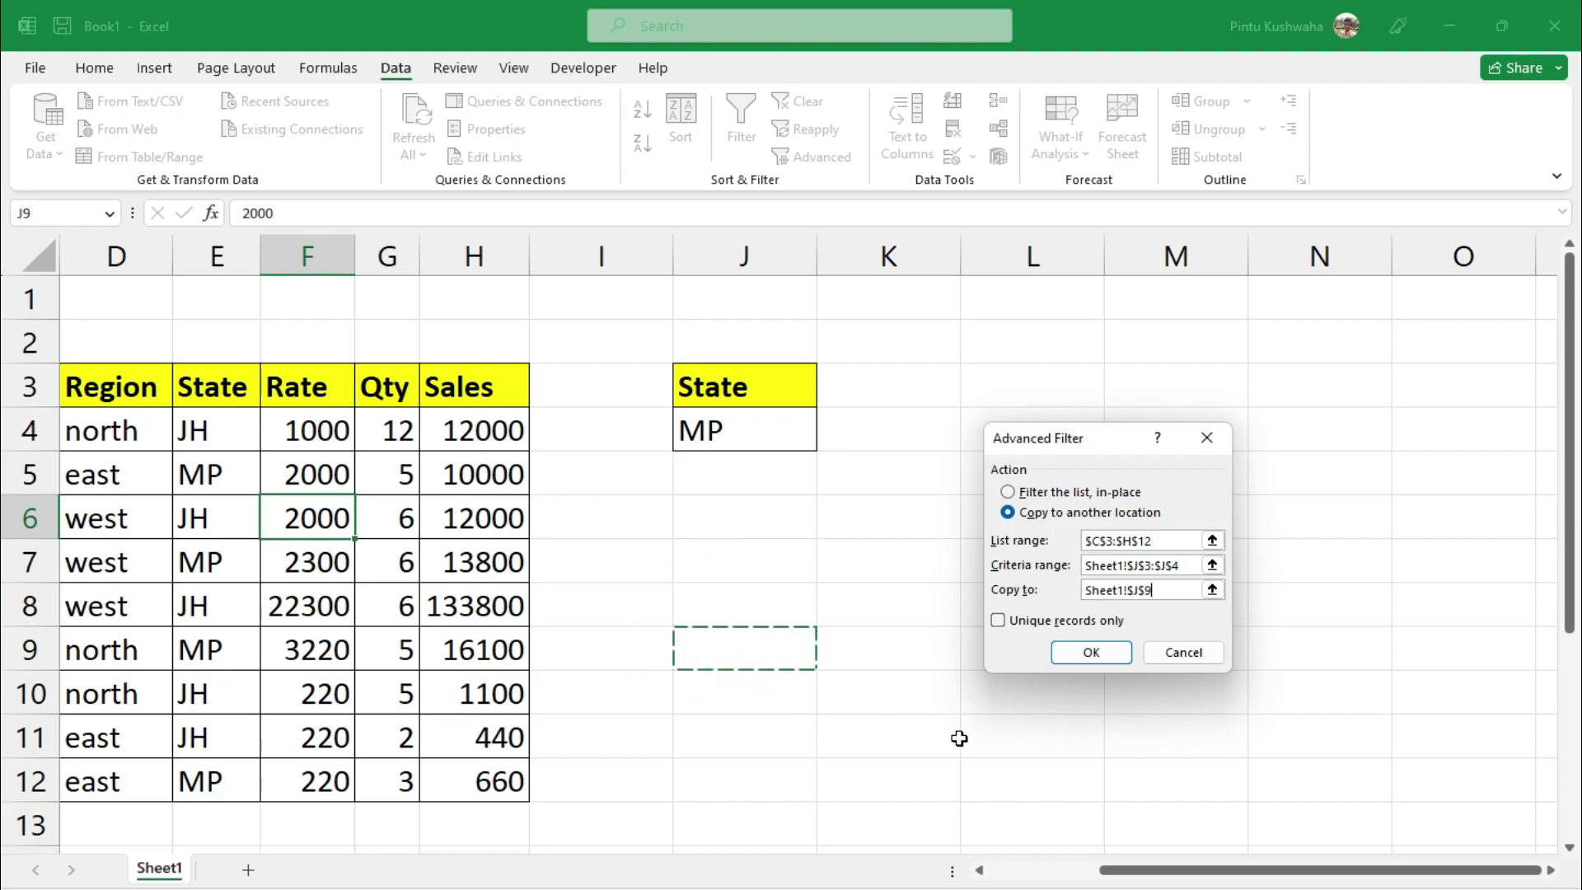
{"action": "left_click", "coordinate": [1098, 659]}
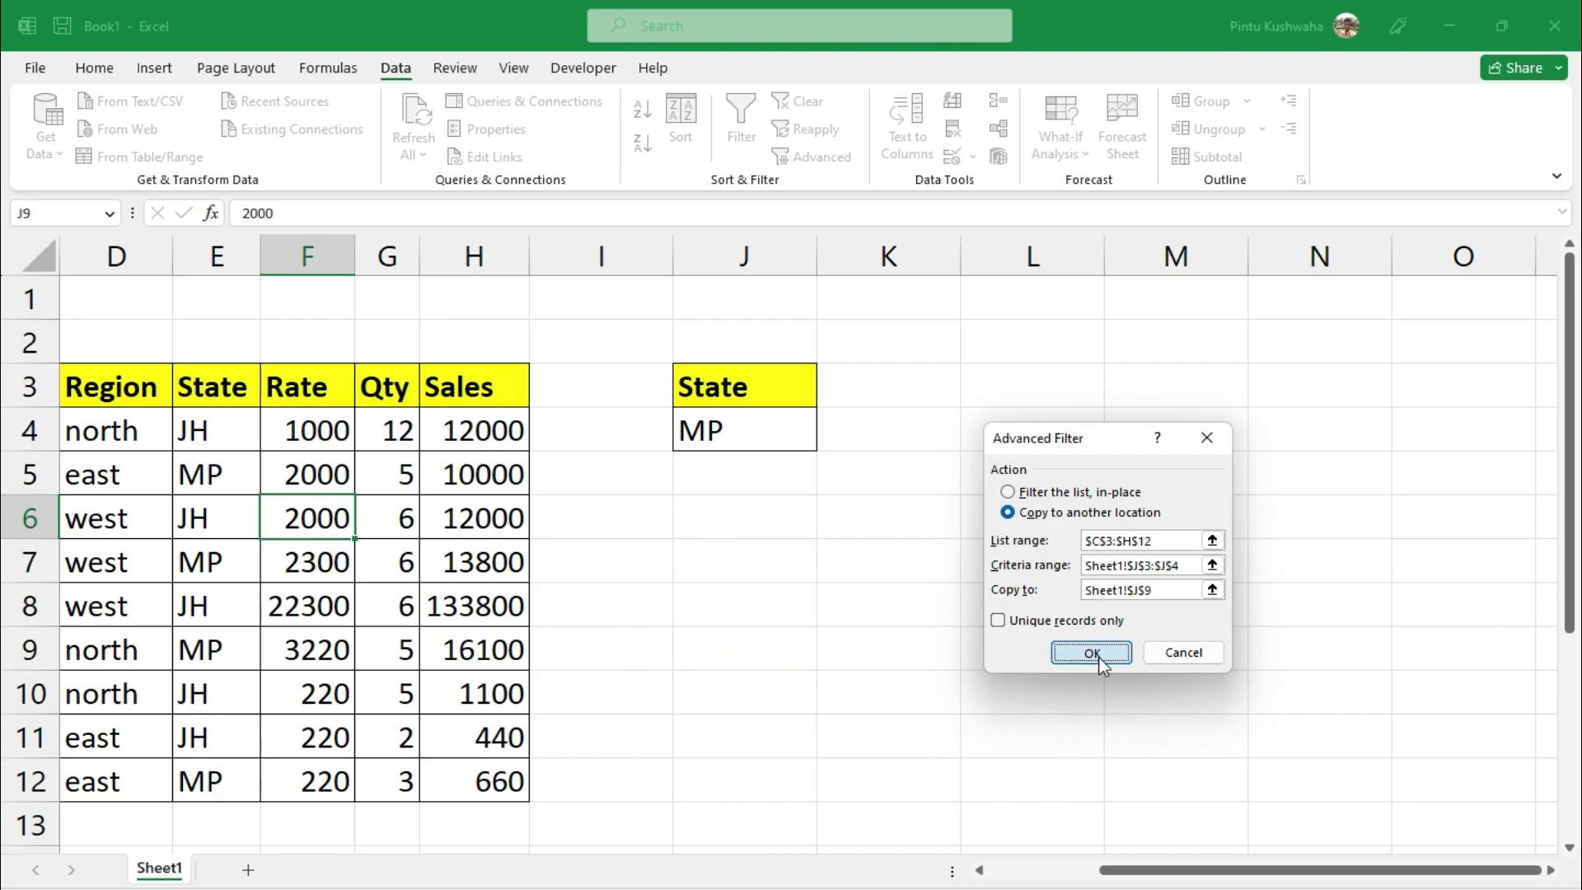
{"action": "left_click", "coordinate": [905, 748]}
{"action": "scroll", "coordinate": [908, 745], "scroll_direction": "down", "scroll_amount": 1}
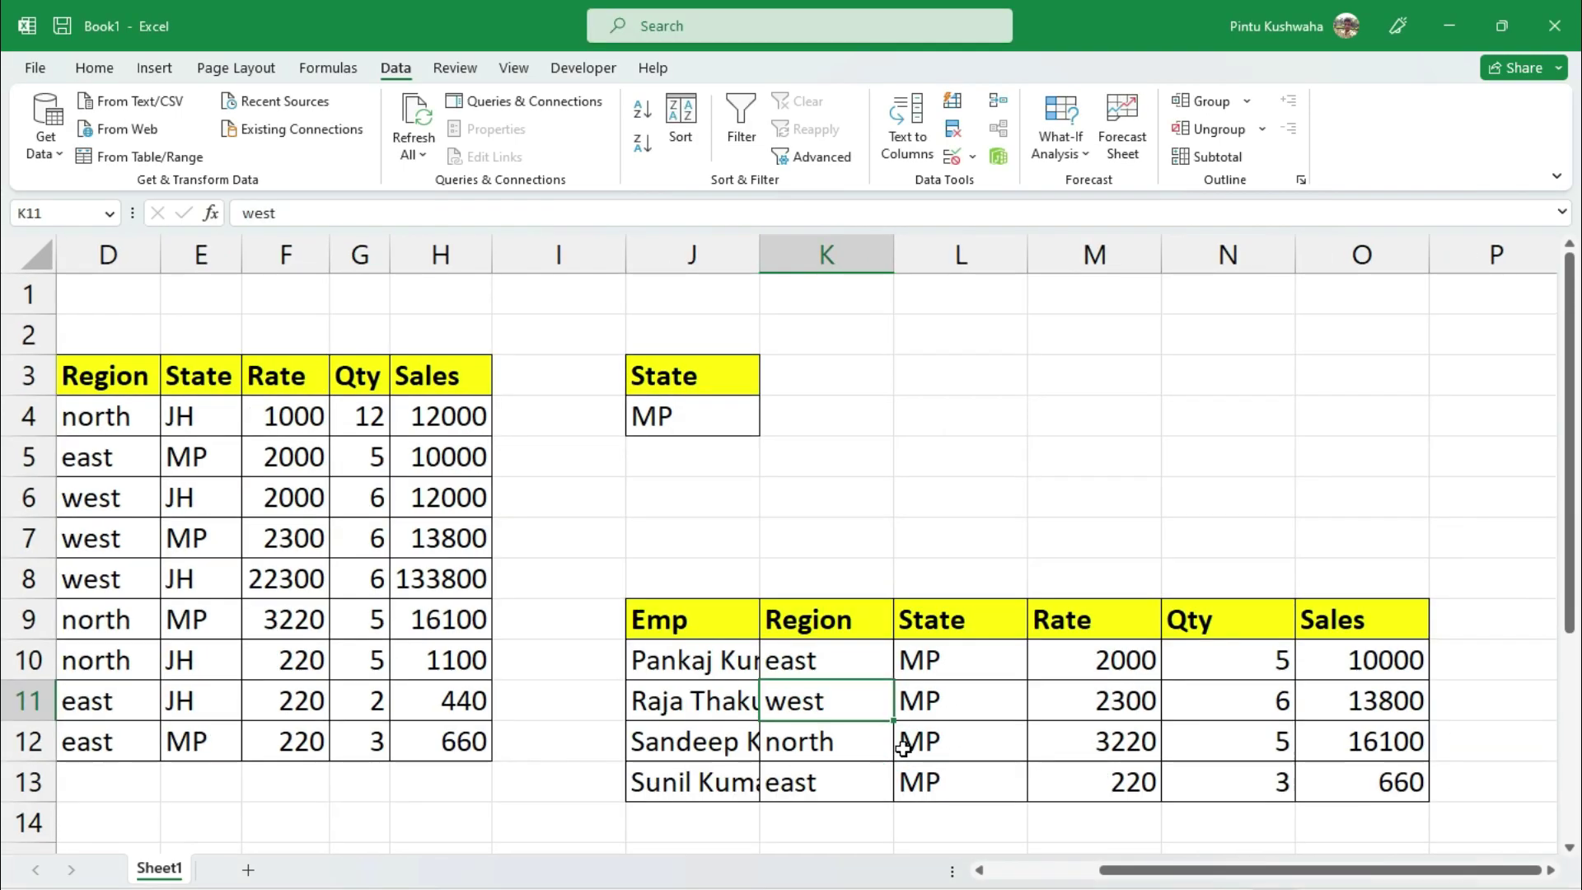
Widen column J so the copied employee names fit.
{"action": "left_click", "coordinate": [157, 429]}
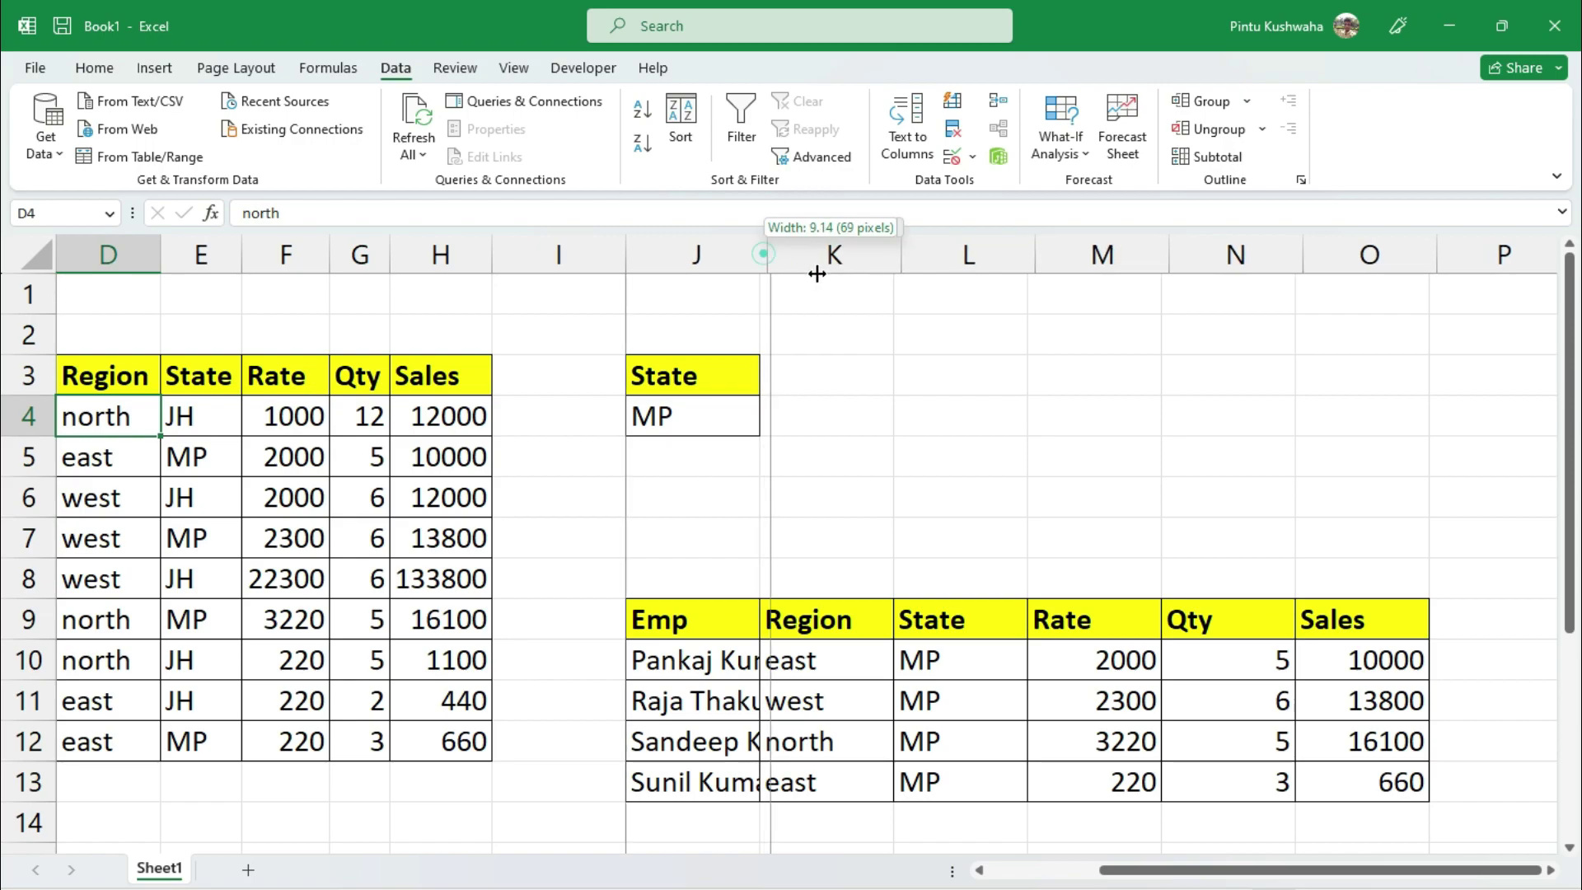
{"action": "double_click", "coordinate": [763, 255]}
{"action": "left_click", "coordinate": [794, 715]}
{"action": "left_click", "coordinate": [741, 781]}
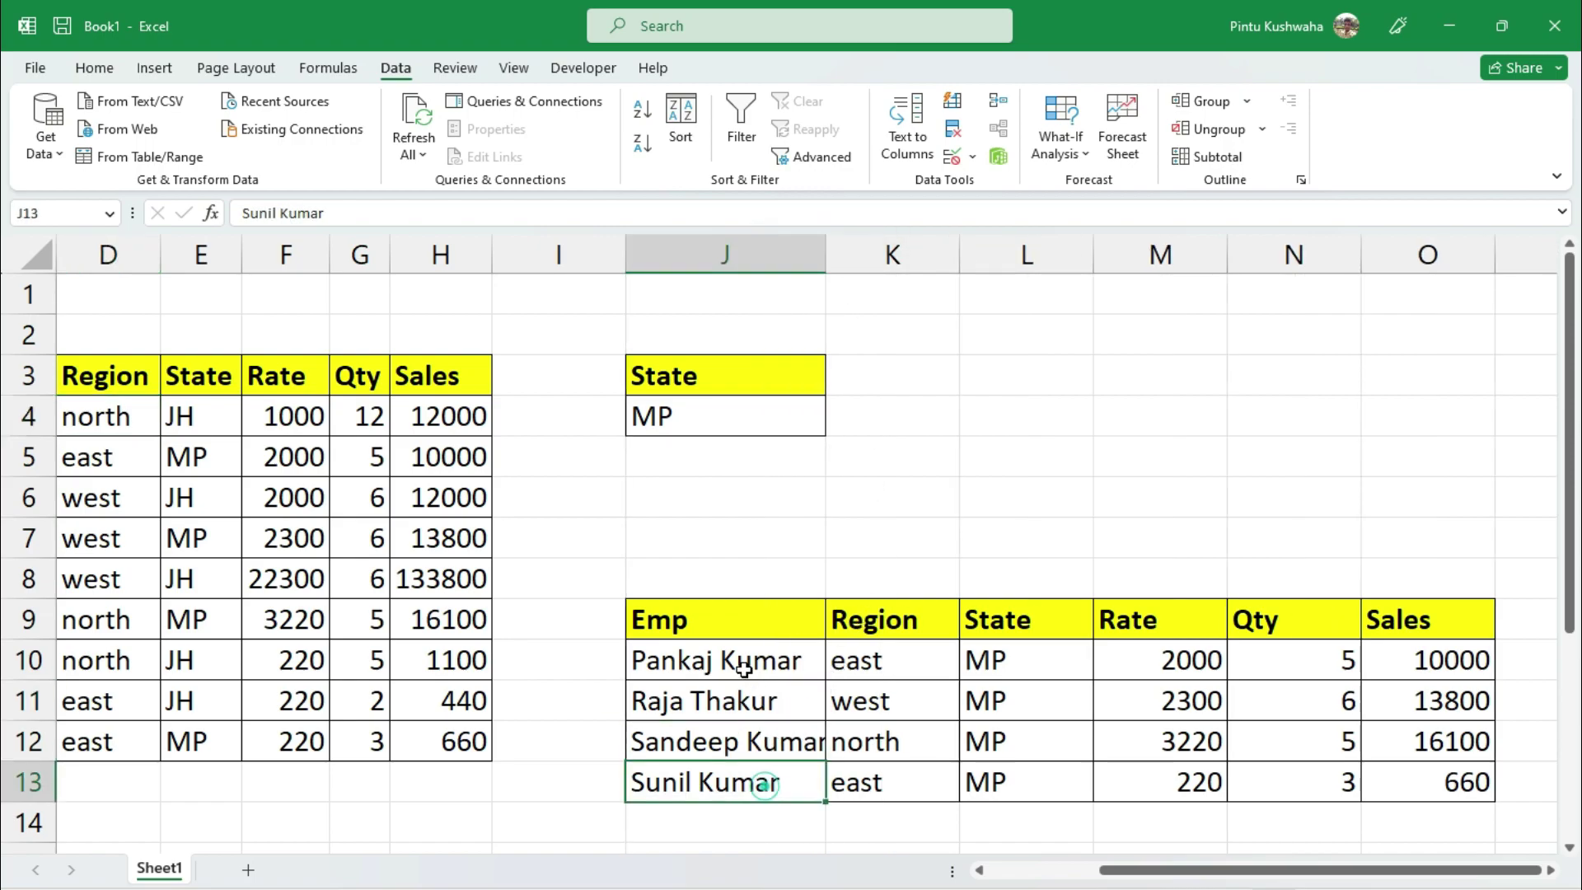
Examine the employee names and the full range of copied records in J9:O13.
{"action": "left_click", "coordinate": [752, 659]}
{"action": "left_click", "coordinate": [752, 742]}
{"action": "left_click", "coordinate": [758, 614]}
{"action": "left_click_drag", "start_coordinate": [758, 613], "coordinate": [774, 781]}
{"action": "left_click", "coordinate": [984, 627]}
{"action": "left_click", "coordinate": [1345, 695]}
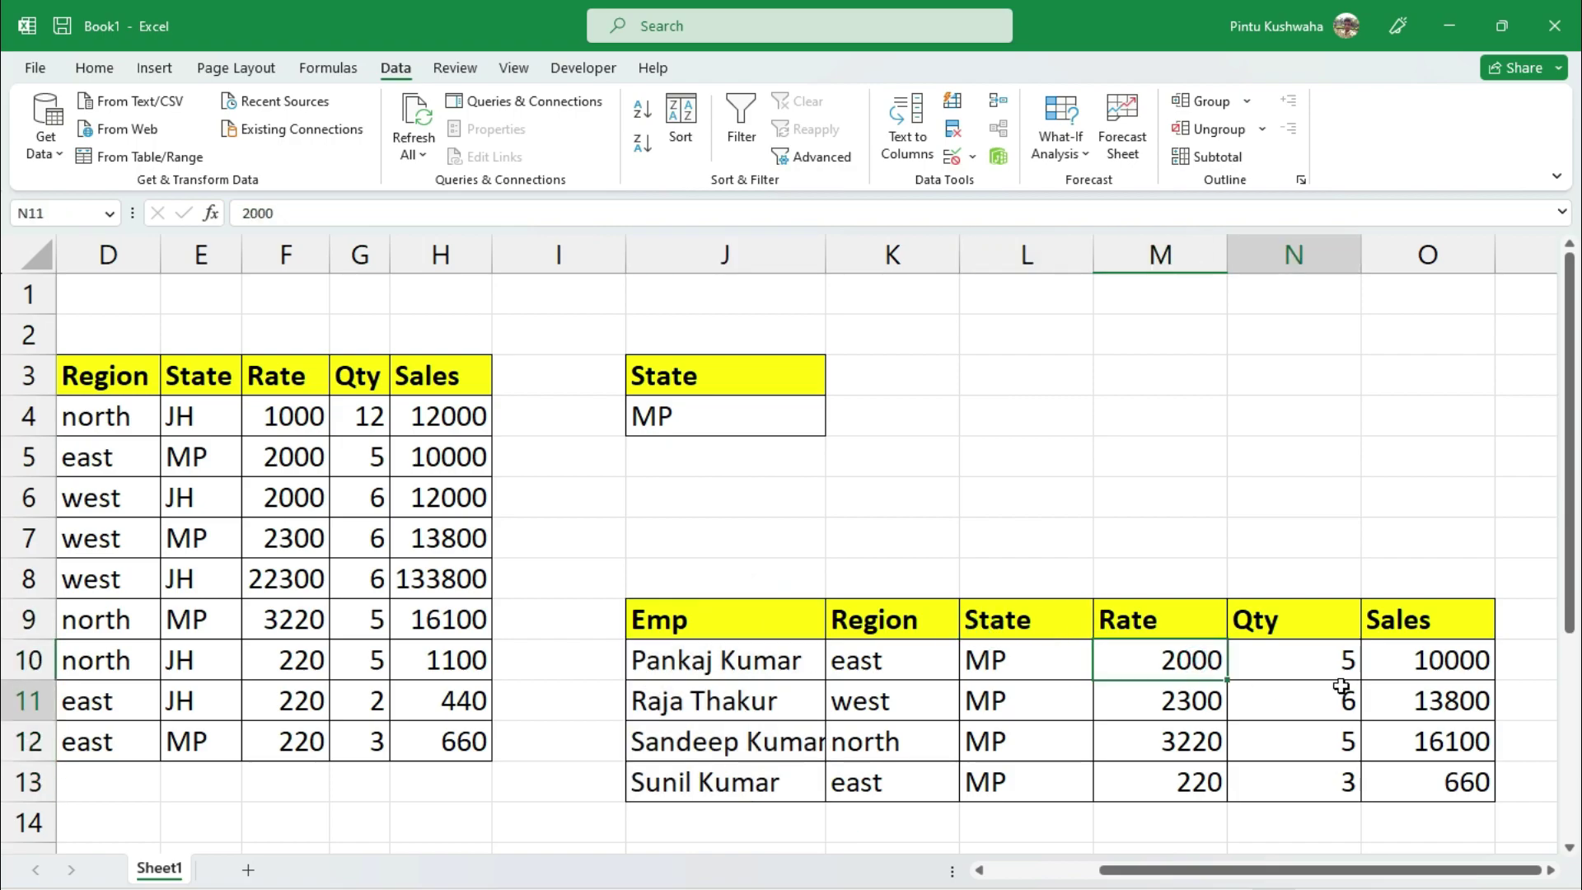
{"action": "left_click_drag", "start_coordinate": [731, 623], "coordinate": [1380, 764]}
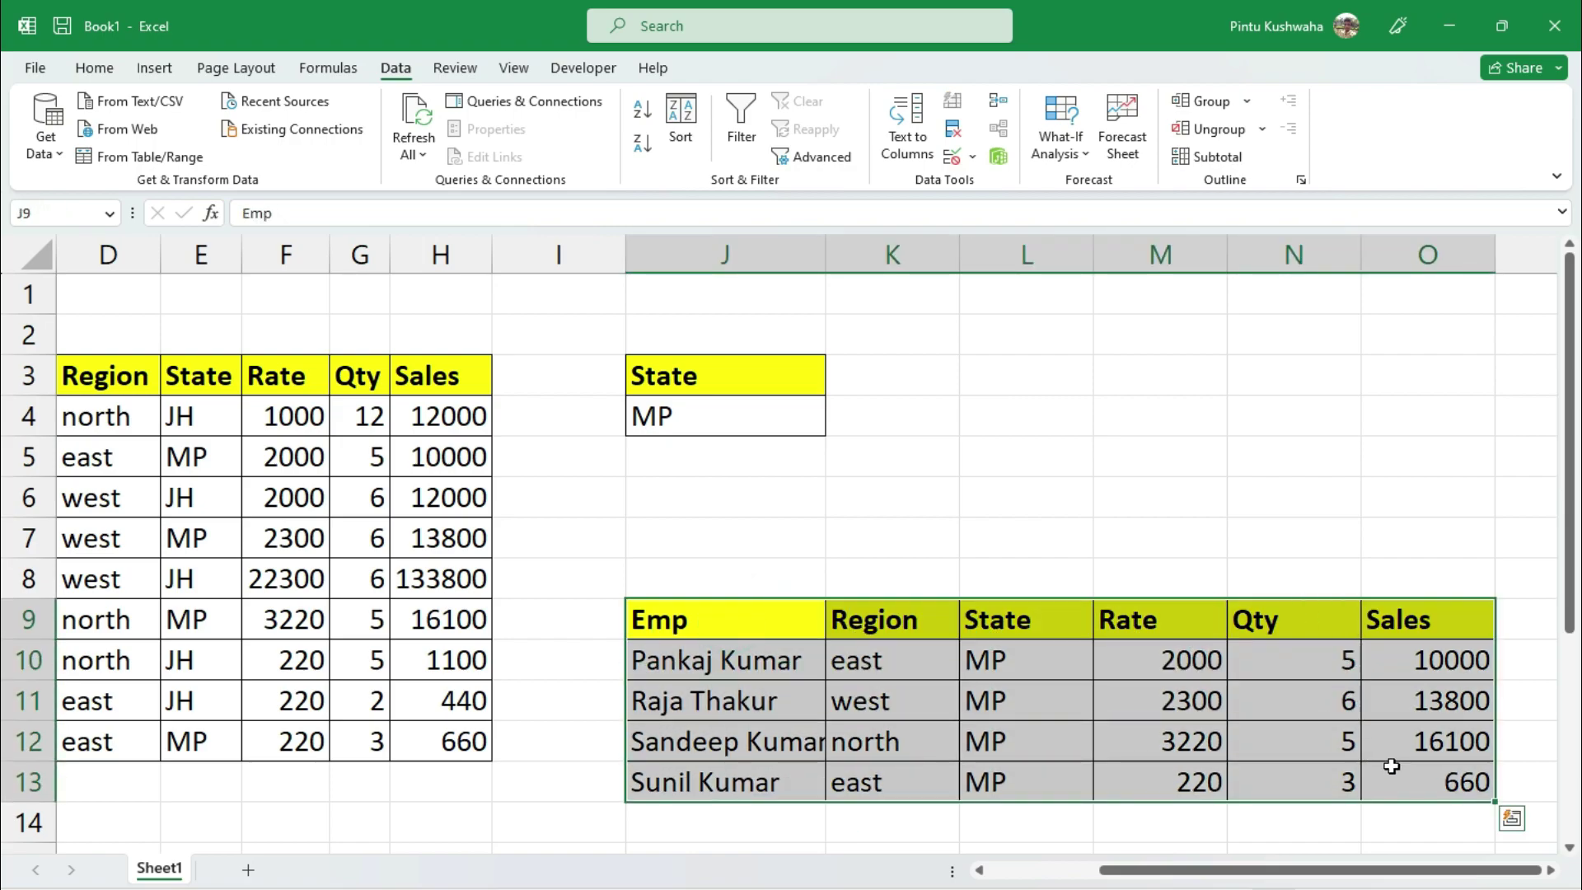
{"action": "left_click", "coordinate": [1024, 699]}
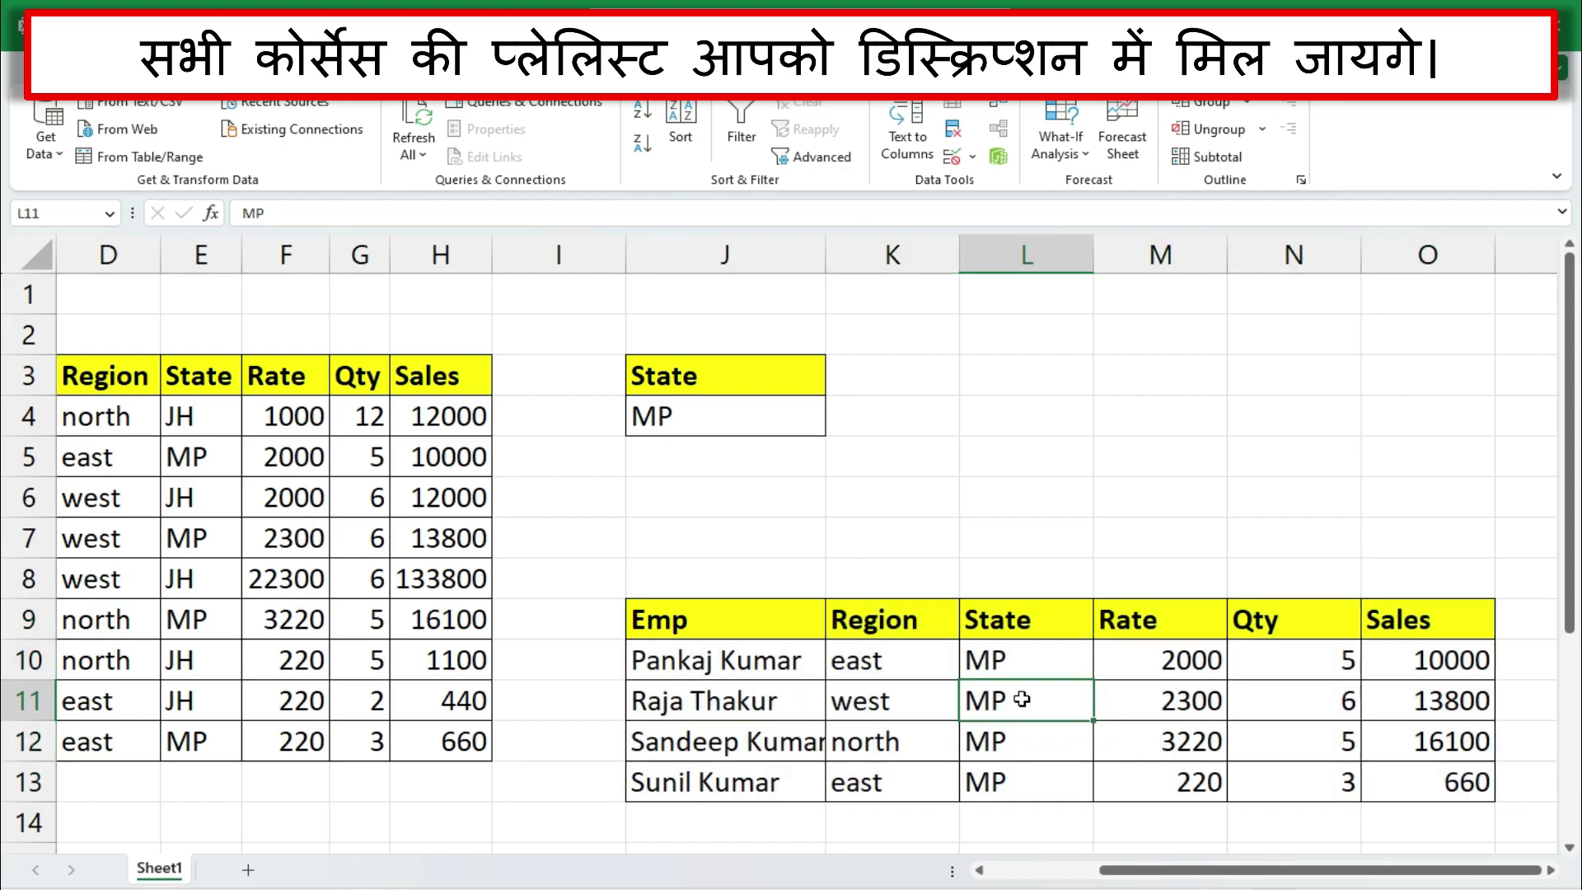
Go through the headers of the copied records and compare them with the source table's columns.
{"action": "left_click", "coordinate": [1024, 646]}
{"action": "left_click", "coordinate": [922, 629]}
{"action": "left_click", "coordinate": [1063, 626]}
{"action": "left_click", "coordinate": [1162, 619]}
{"action": "left_click", "coordinate": [1293, 618]}
{"action": "left_click", "coordinate": [1411, 587]}
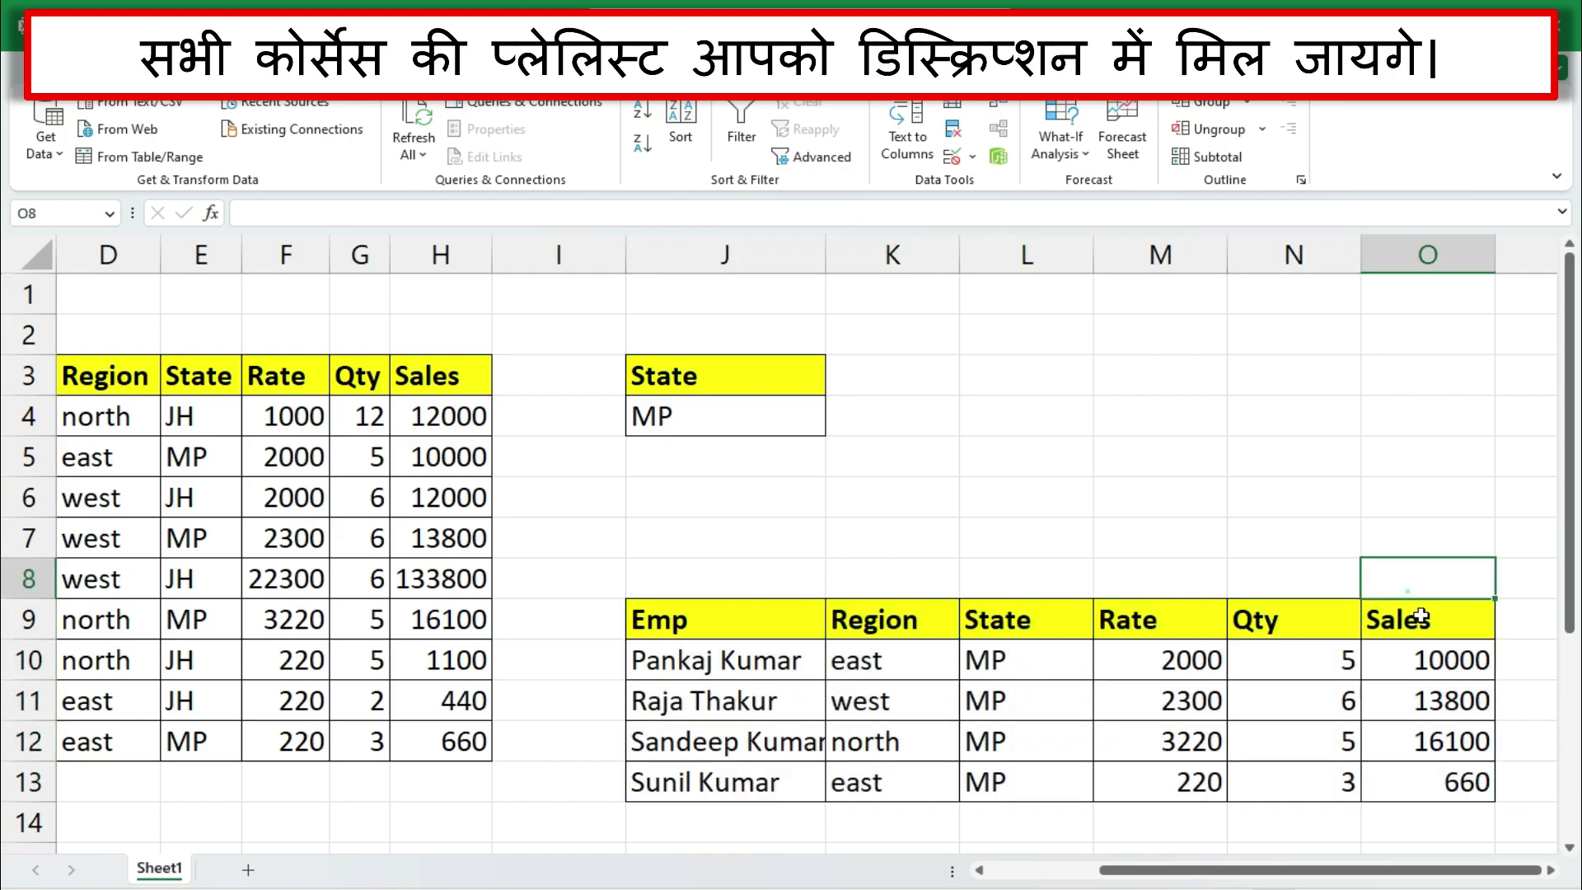
{"action": "left_click", "coordinate": [1430, 655]}
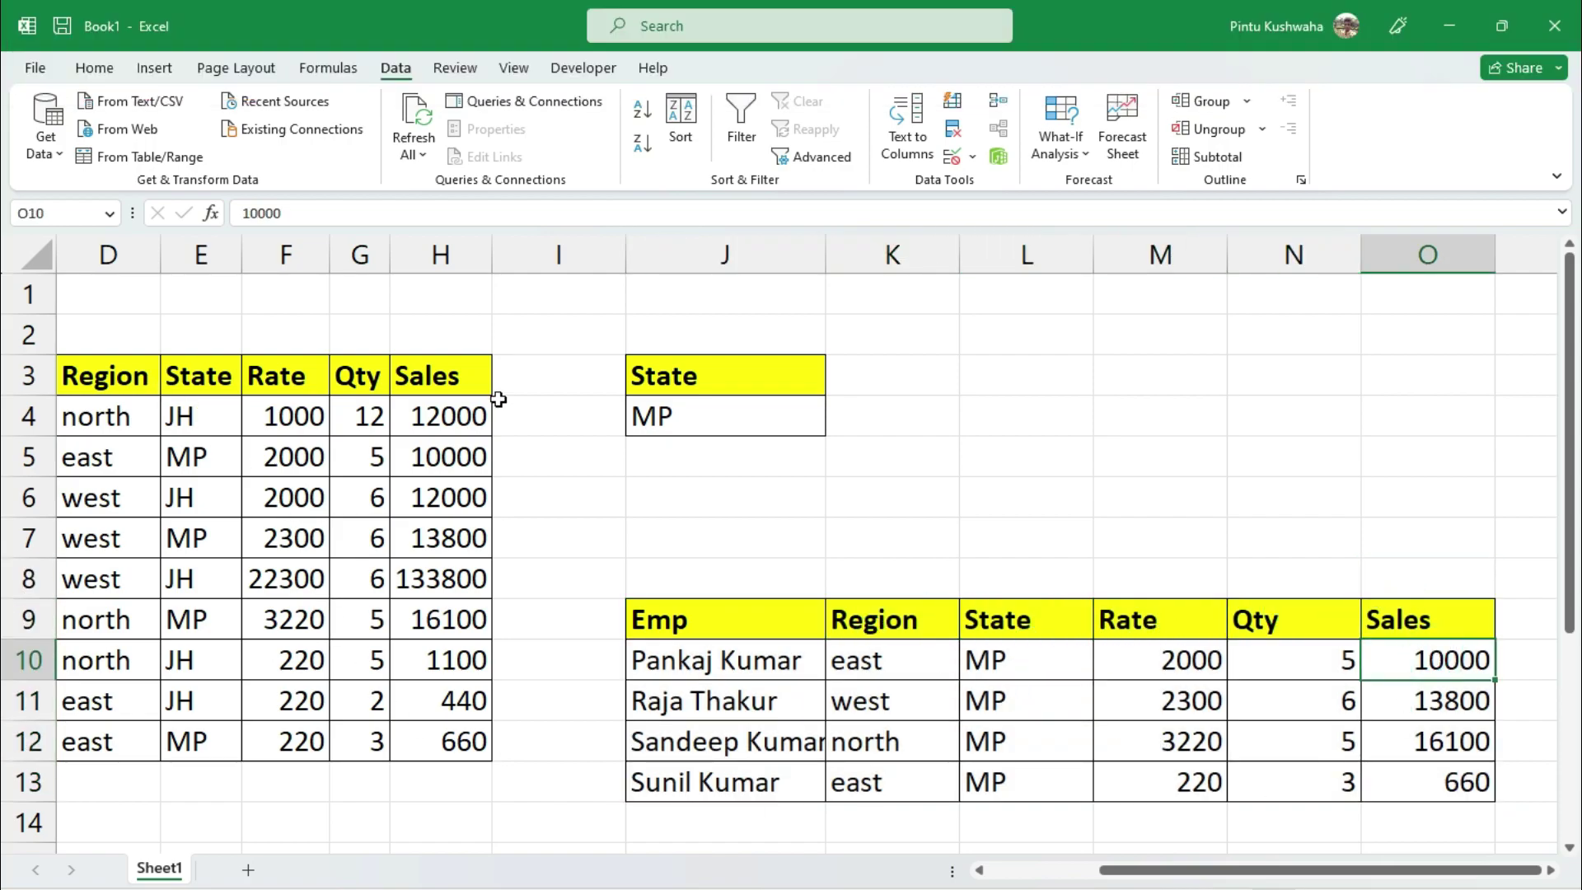
{"action": "left_click", "coordinate": [144, 368]}
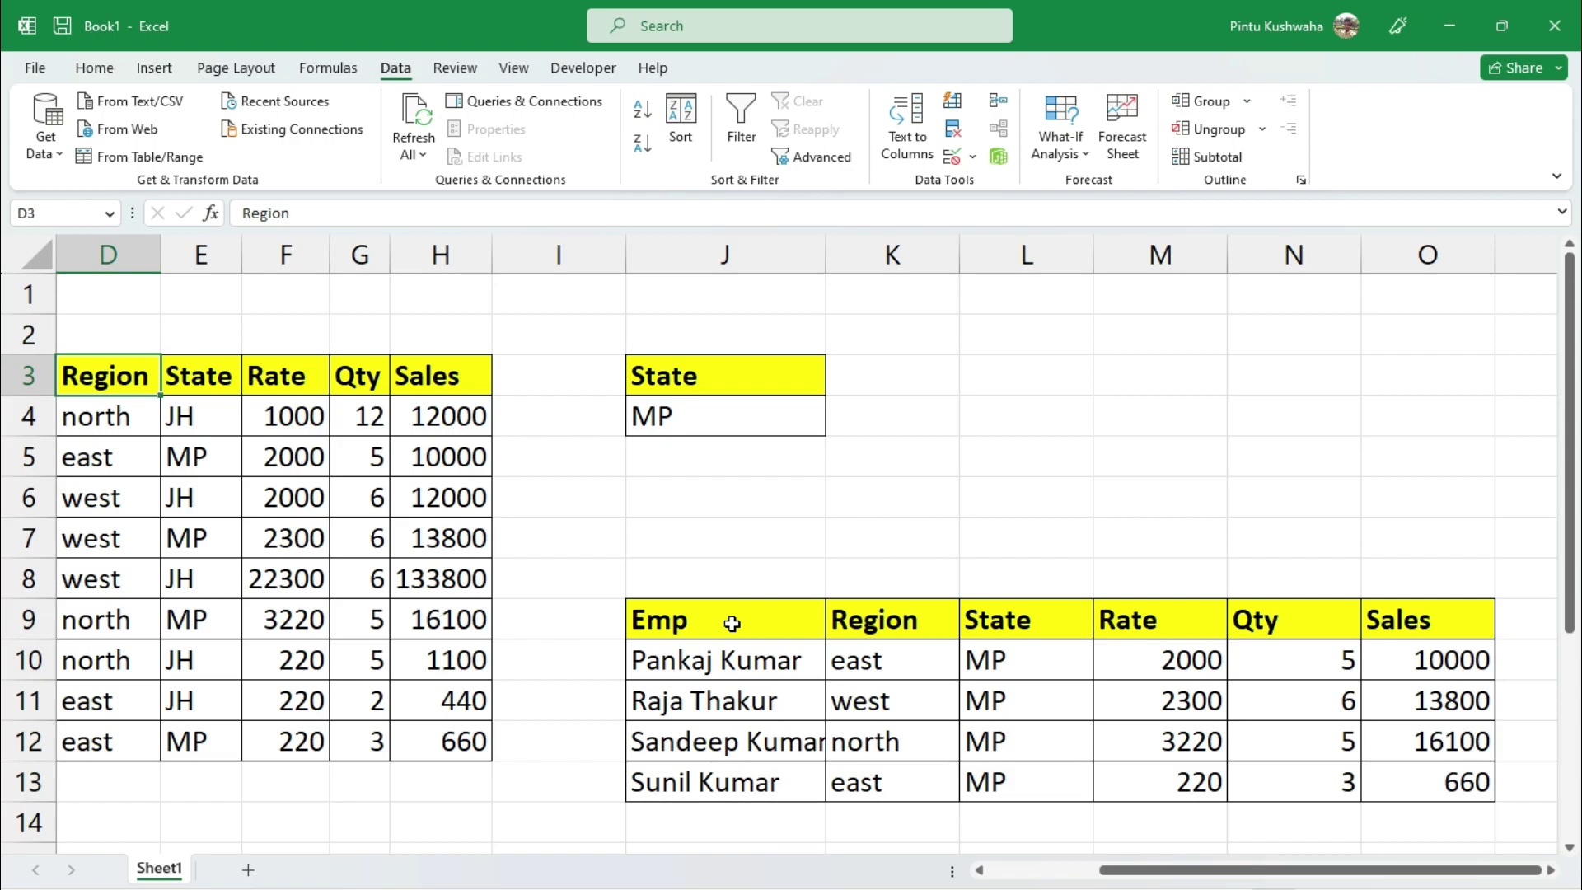
{"action": "left_click_drag", "start_coordinate": [753, 624], "coordinate": [1440, 780]}
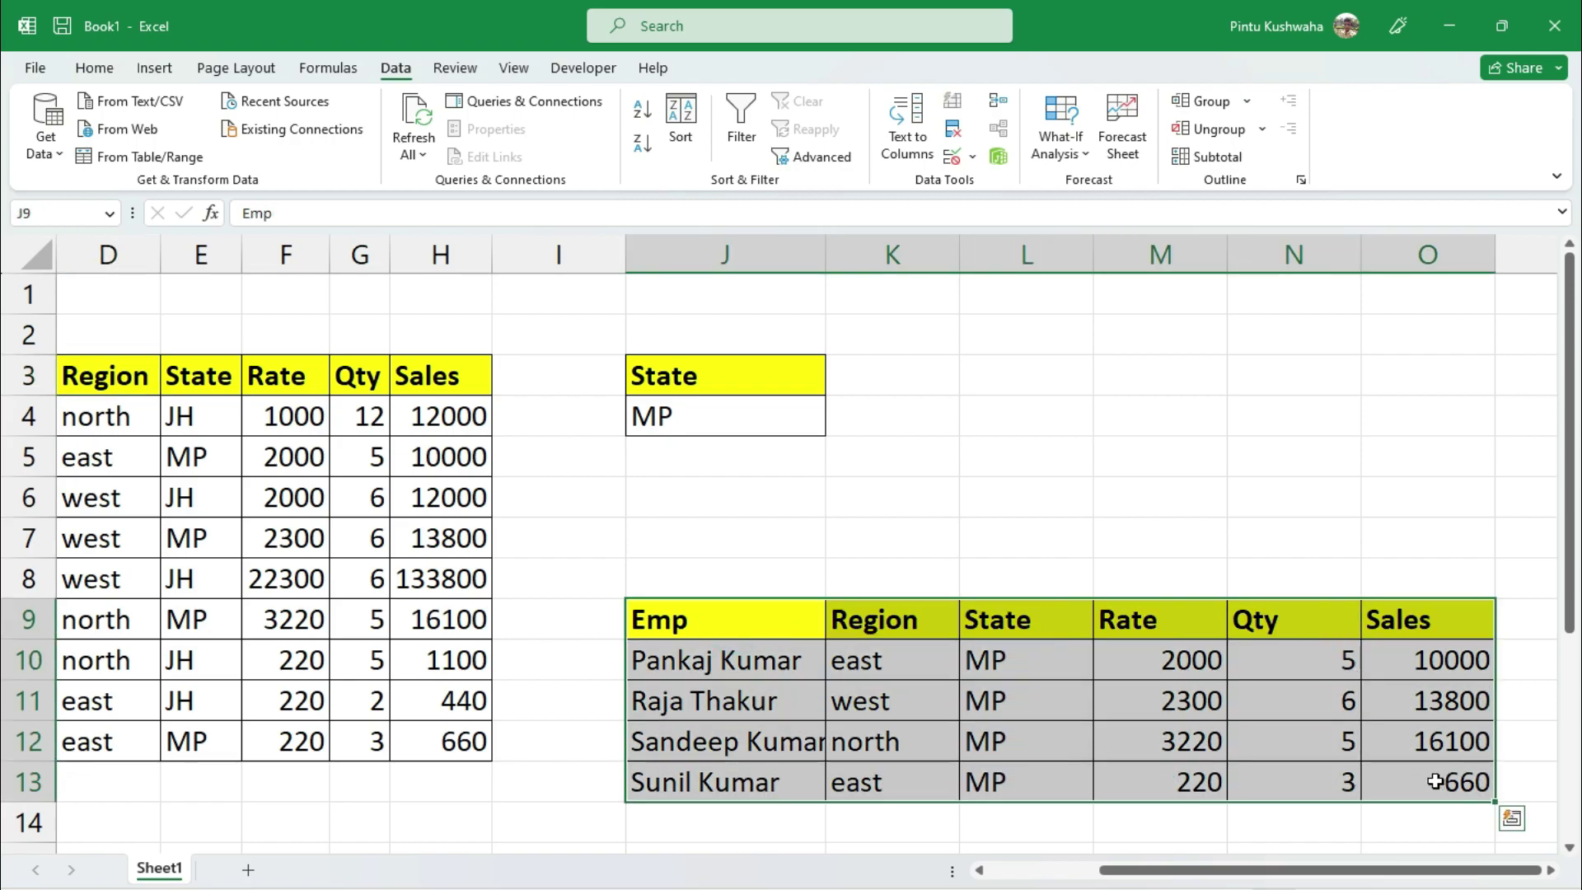
{"action": "left_click", "coordinate": [964, 736]}
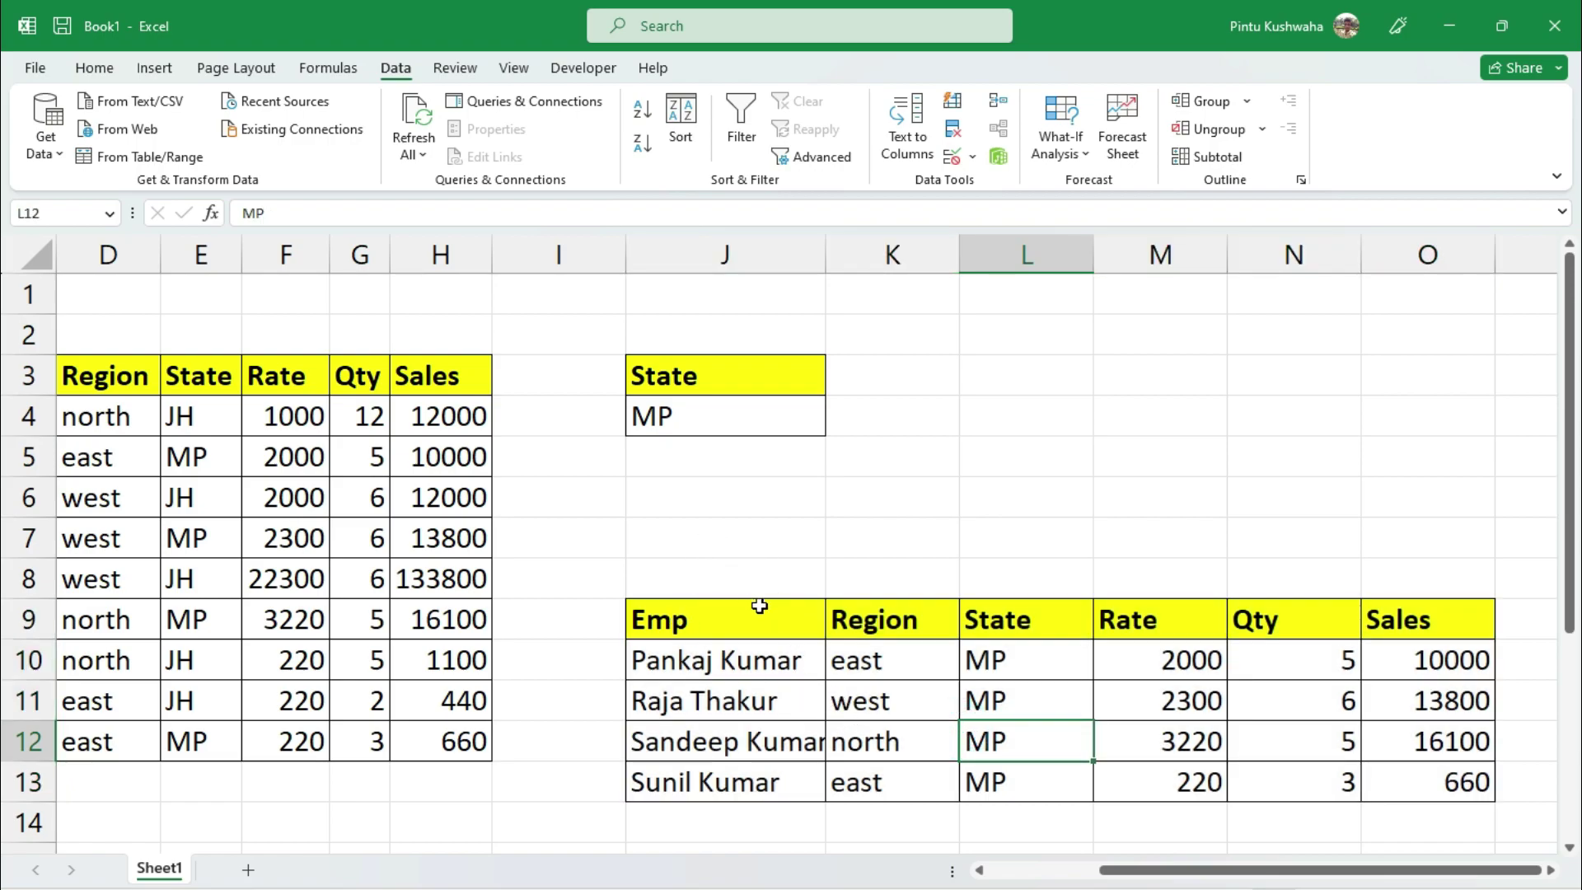
Undo the width change of column J.
{"action": "left_click_drag", "start_coordinate": [1200, 871], "coordinate": [1070, 855]}
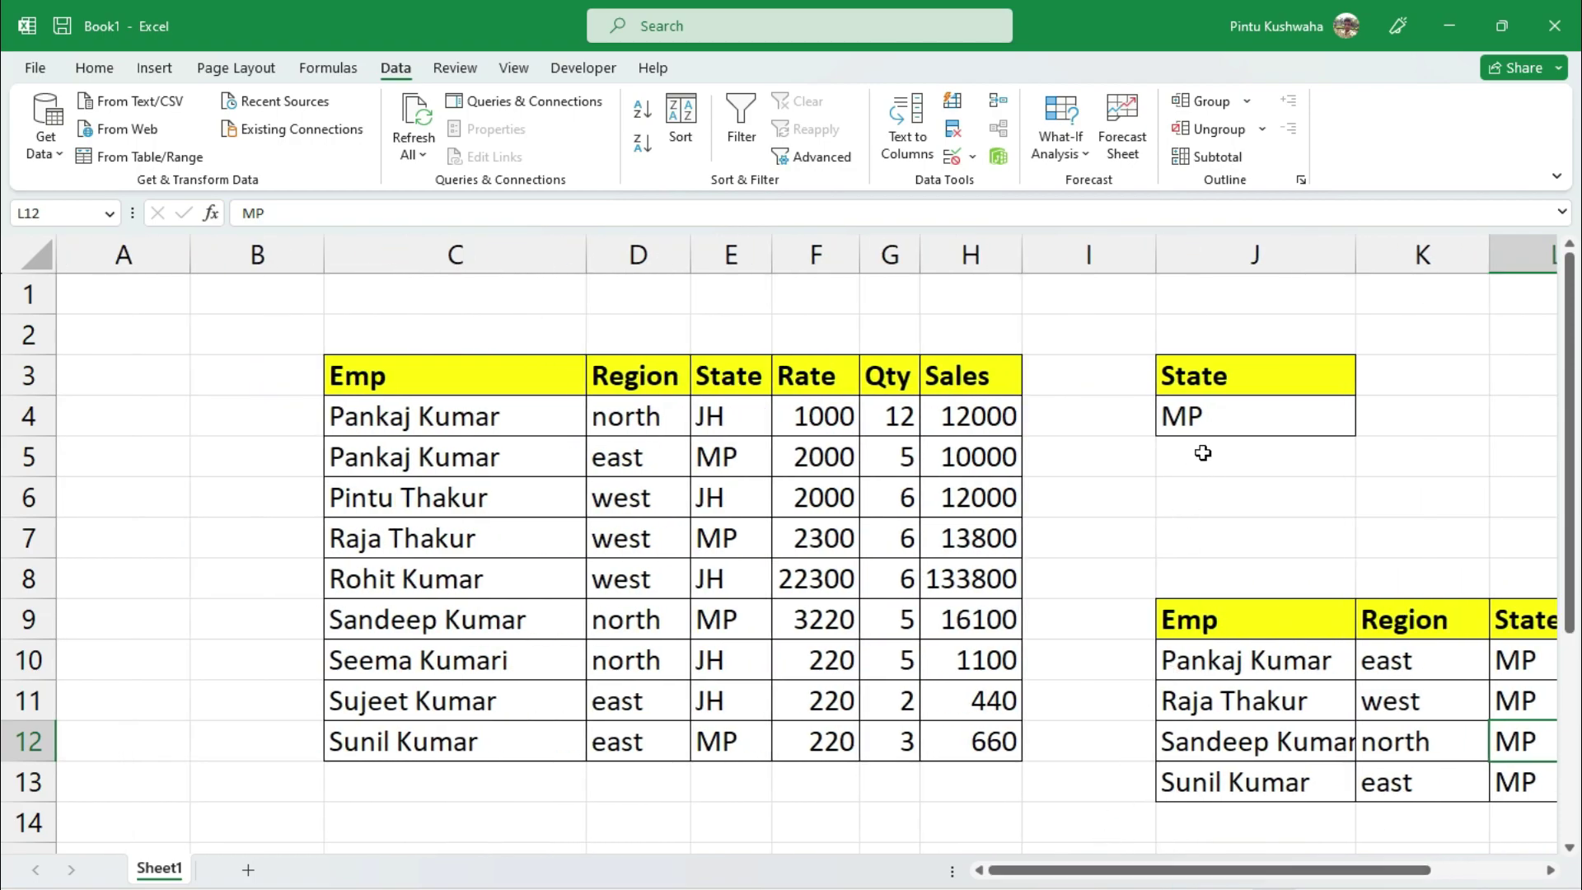
{"action": "left_click_drag", "start_coordinate": [1260, 365], "coordinate": [1194, 417]}
{"action": "left_click", "coordinate": [1216, 502]}
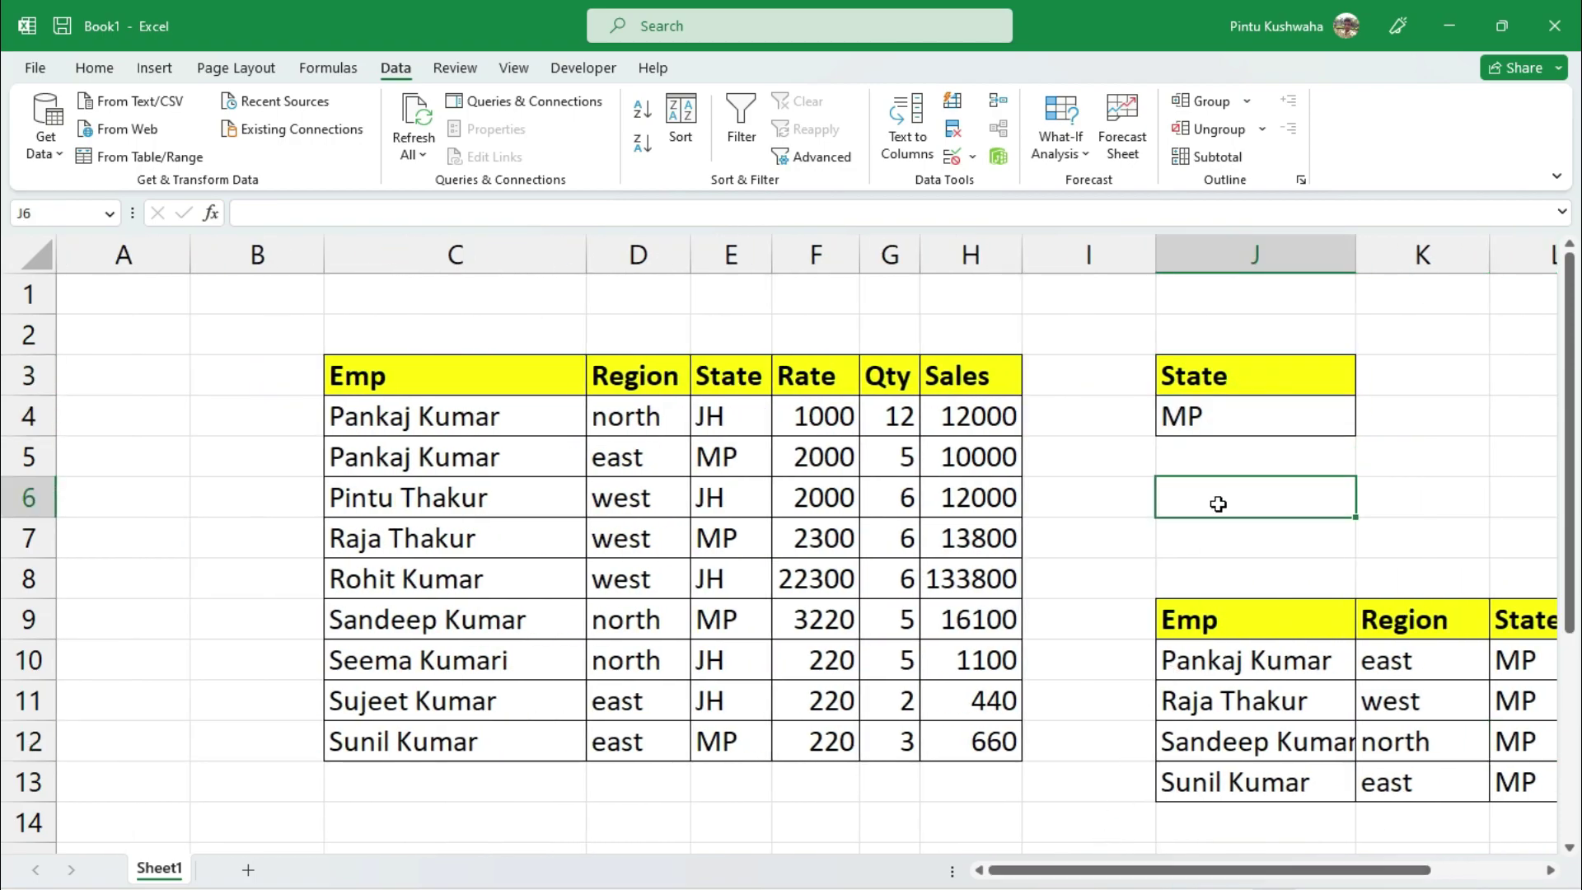
{"action": "key", "text": "ctrl+z"}
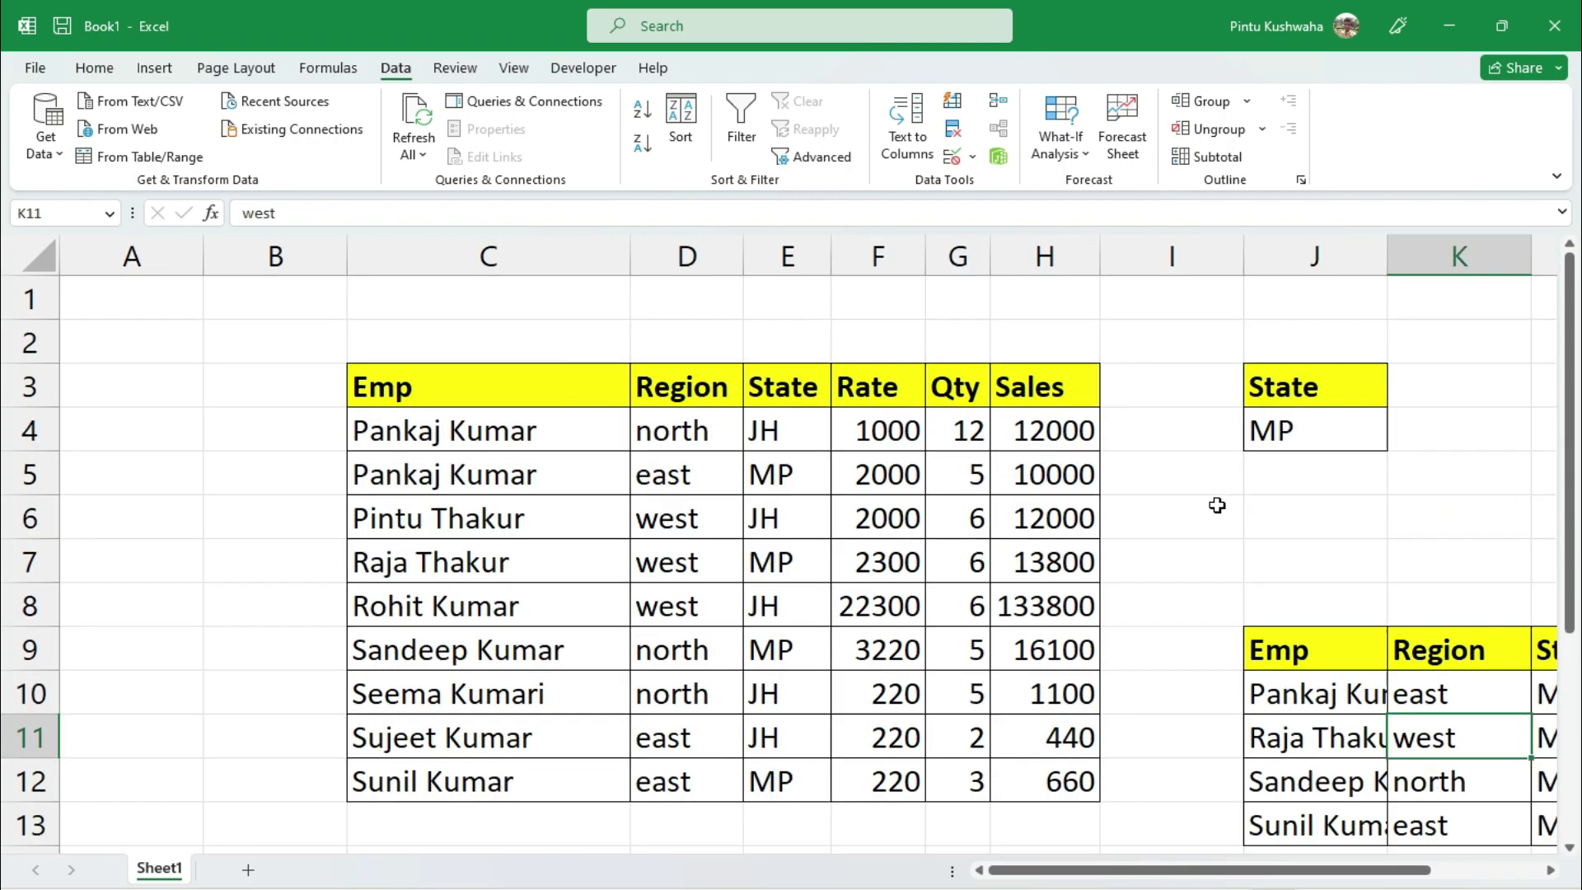
Clear all contents and formatting from the copied filter results starting at J9.
{"action": "left_click", "coordinate": [1231, 554]}
{"action": "left_click_drag", "start_coordinate": [1260, 651], "coordinate": [1576, 774]}
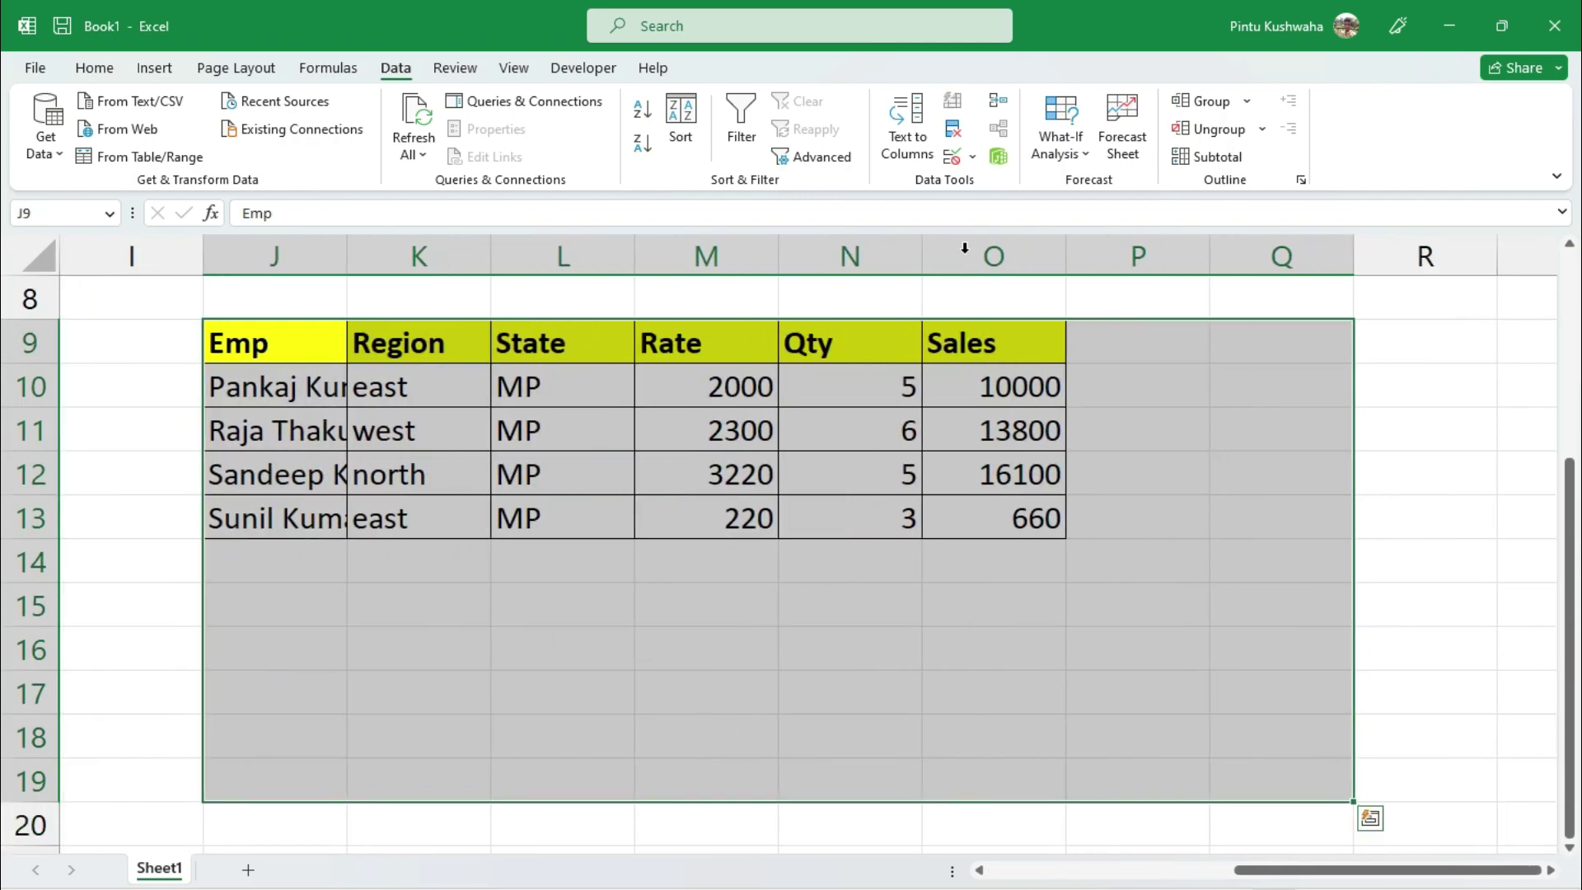
{"action": "left_click", "coordinate": [95, 68]}
{"action": "left_click", "coordinate": [1359, 156]}
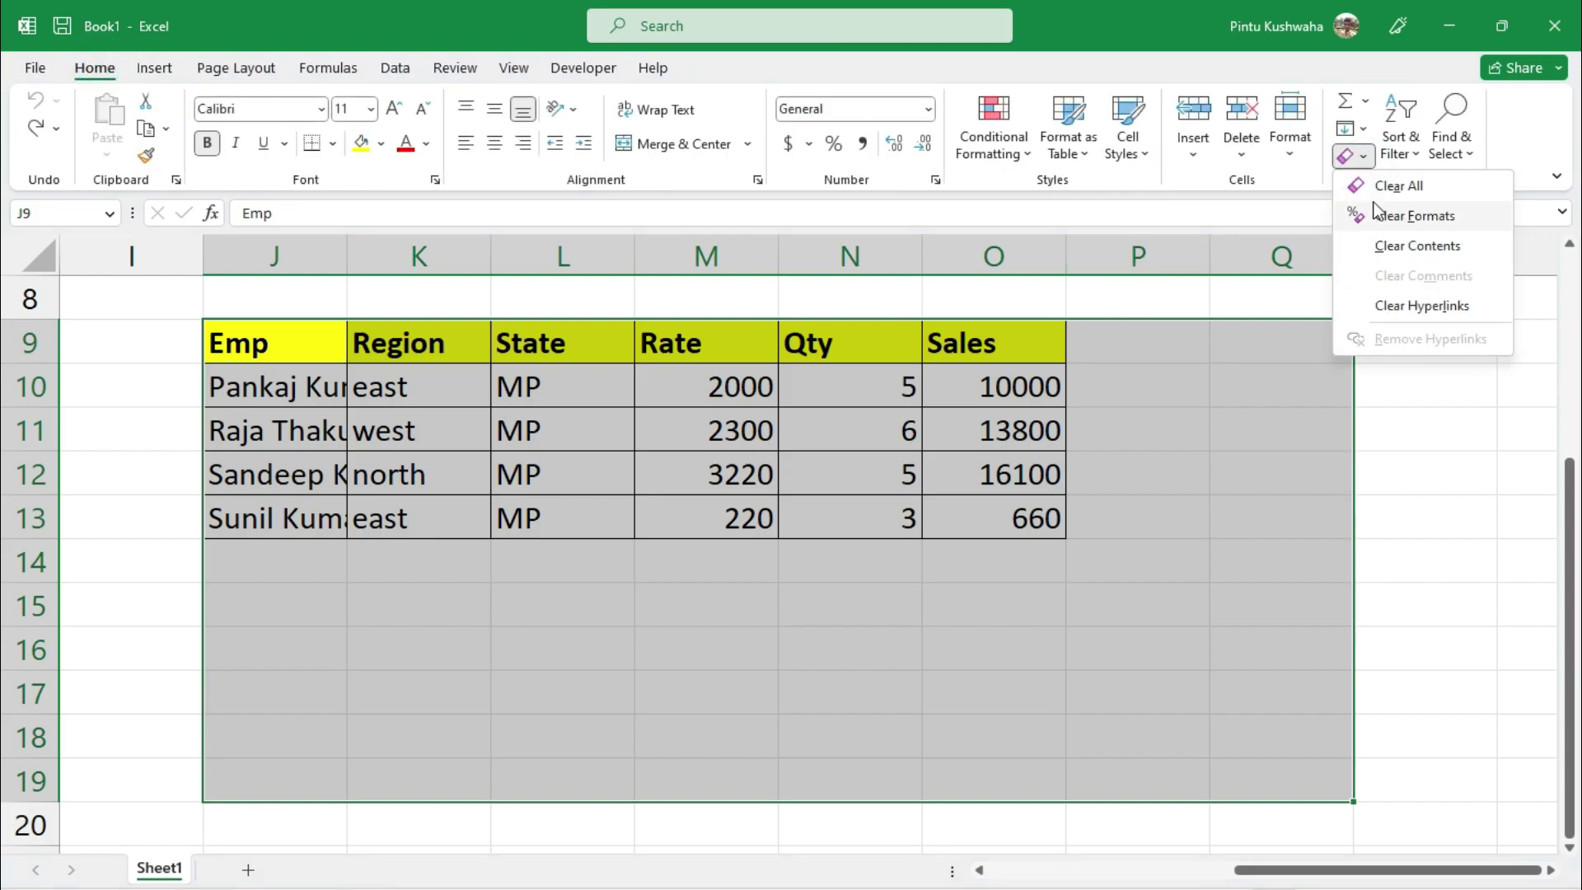
{"action": "left_click", "coordinate": [1371, 193]}
{"action": "scroll", "coordinate": [446, 662], "scroll_direction": "down", "scroll_amount": 1}
{"action": "left_click", "coordinate": [420, 696]}
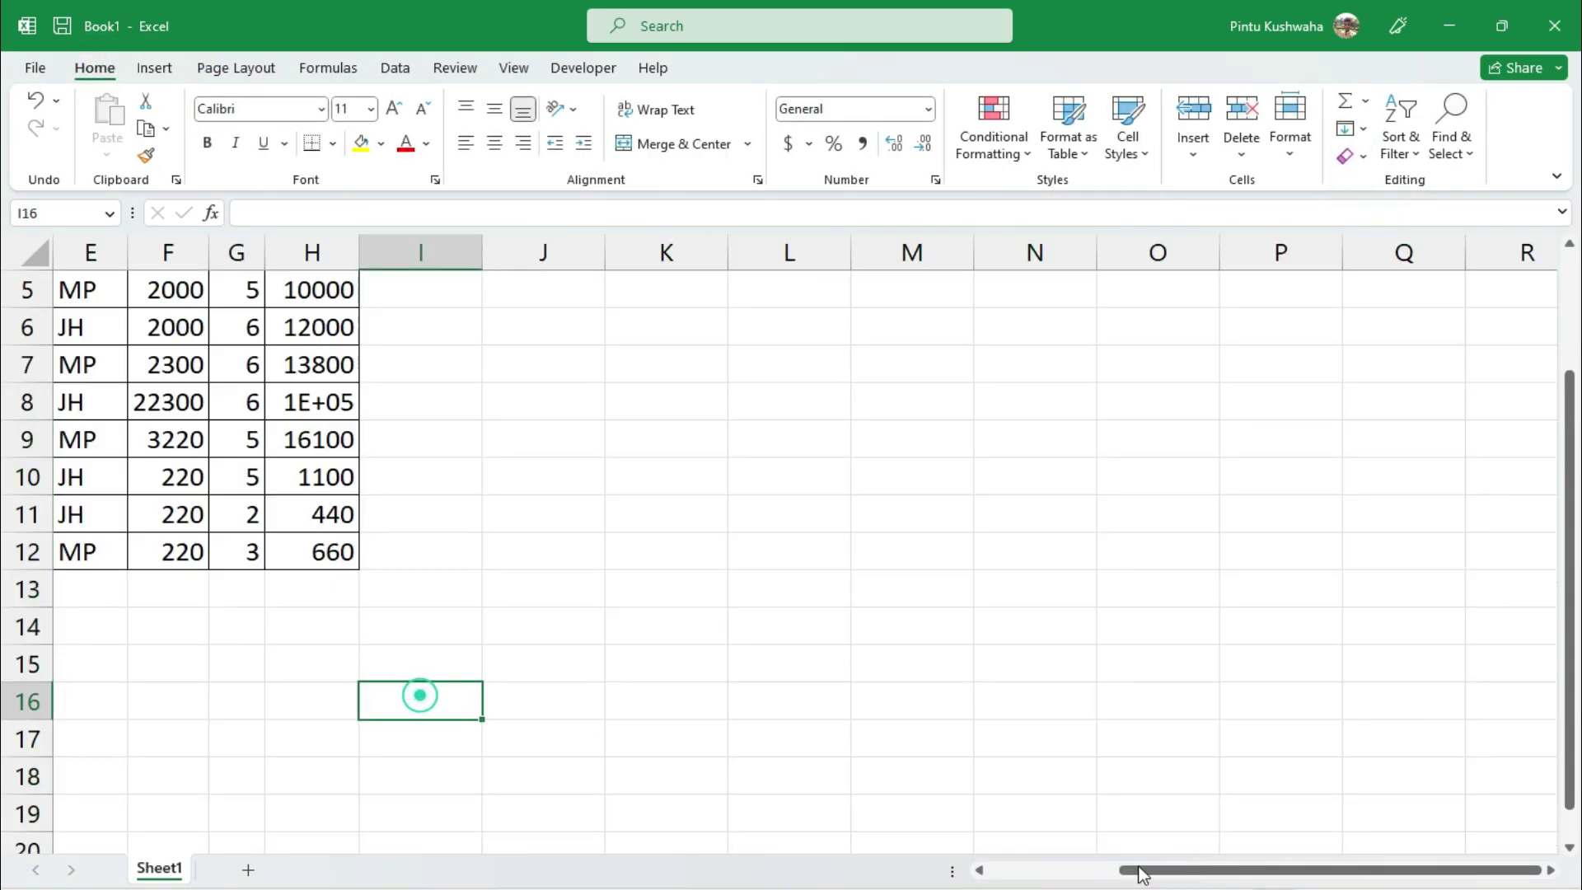
{"action": "left_click_drag", "start_coordinate": [1175, 868], "coordinate": [994, 865]}
{"action": "scroll", "coordinate": [965, 793], "scroll_direction": "up", "scroll_amount": 1}
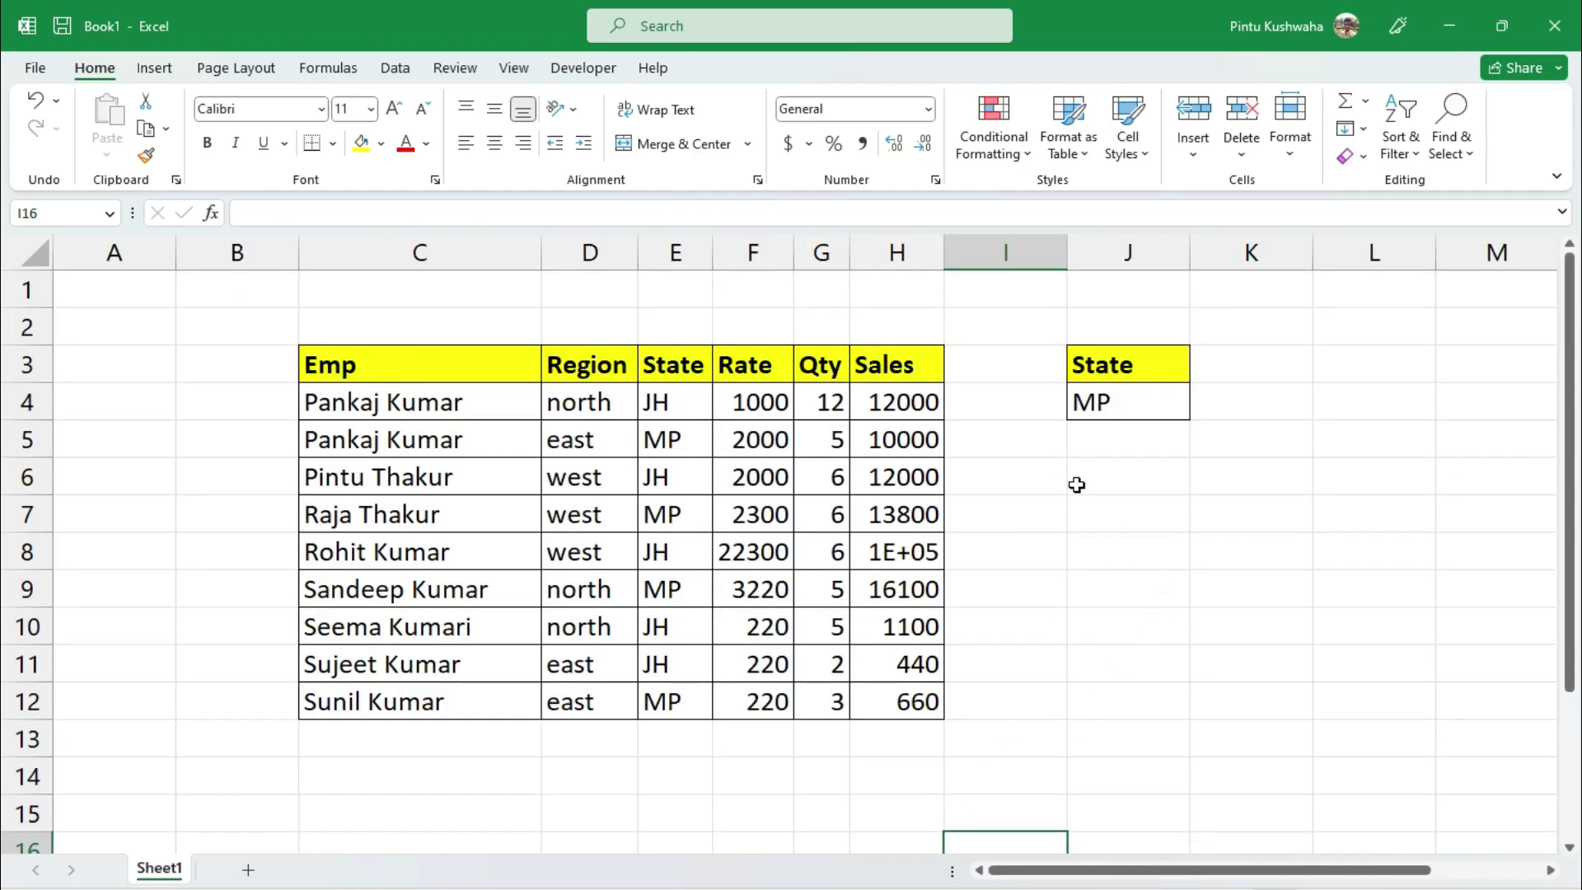
Copy the Region header and the north value from D3:D4 to K3:K4 as a second filter criterion.
{"action": "left_click", "coordinate": [600, 360]}
{"action": "left_click", "coordinate": [613, 402], "text": "ctrl"}
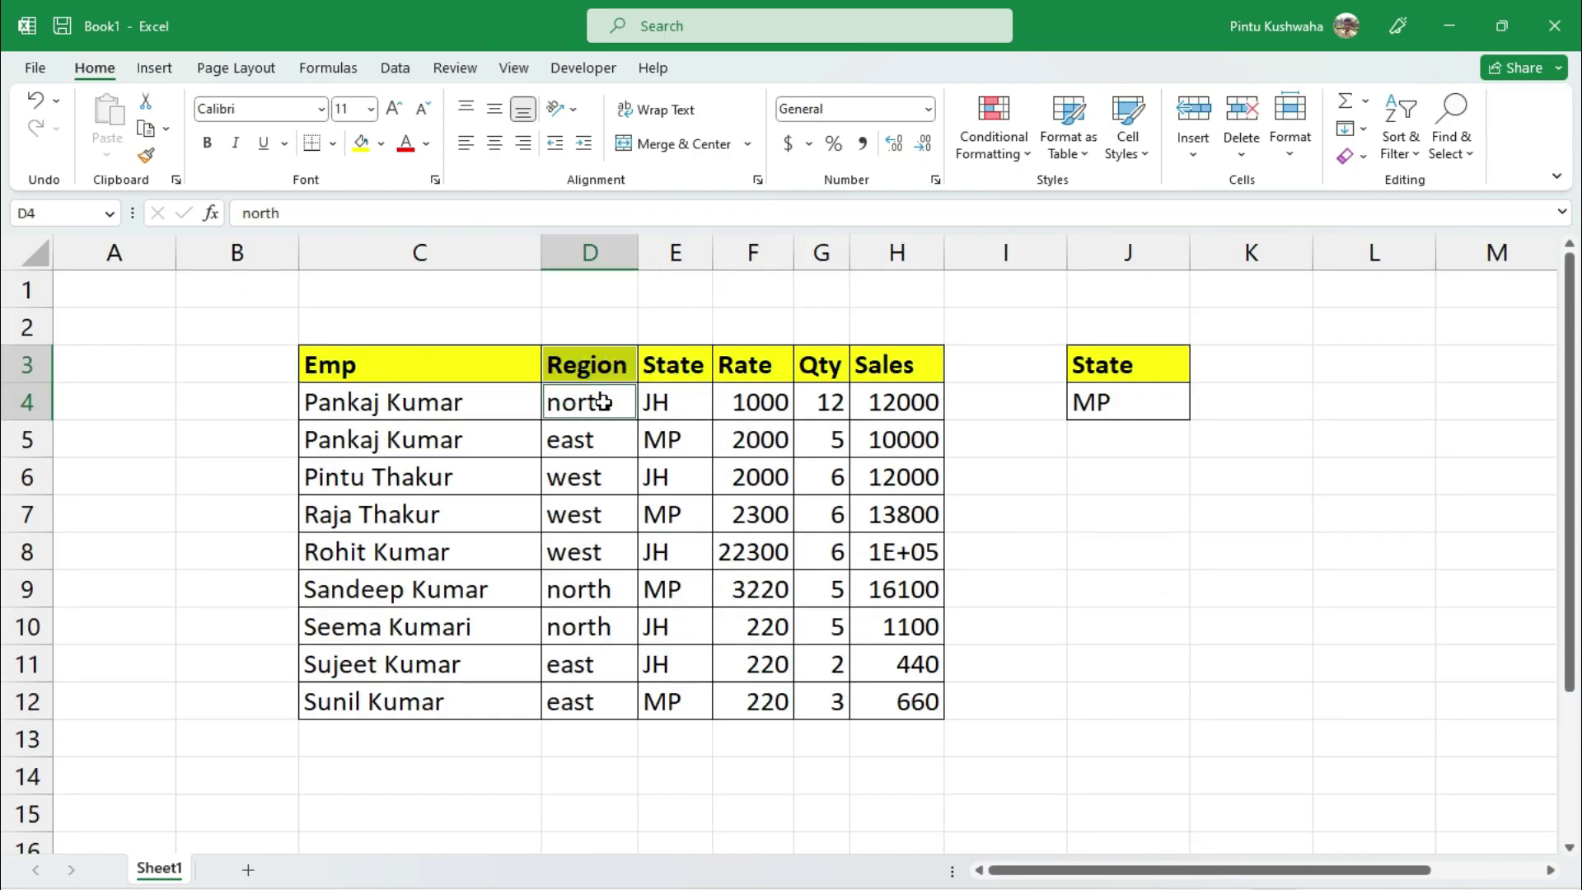
{"action": "key", "text": "ctrl+c"}
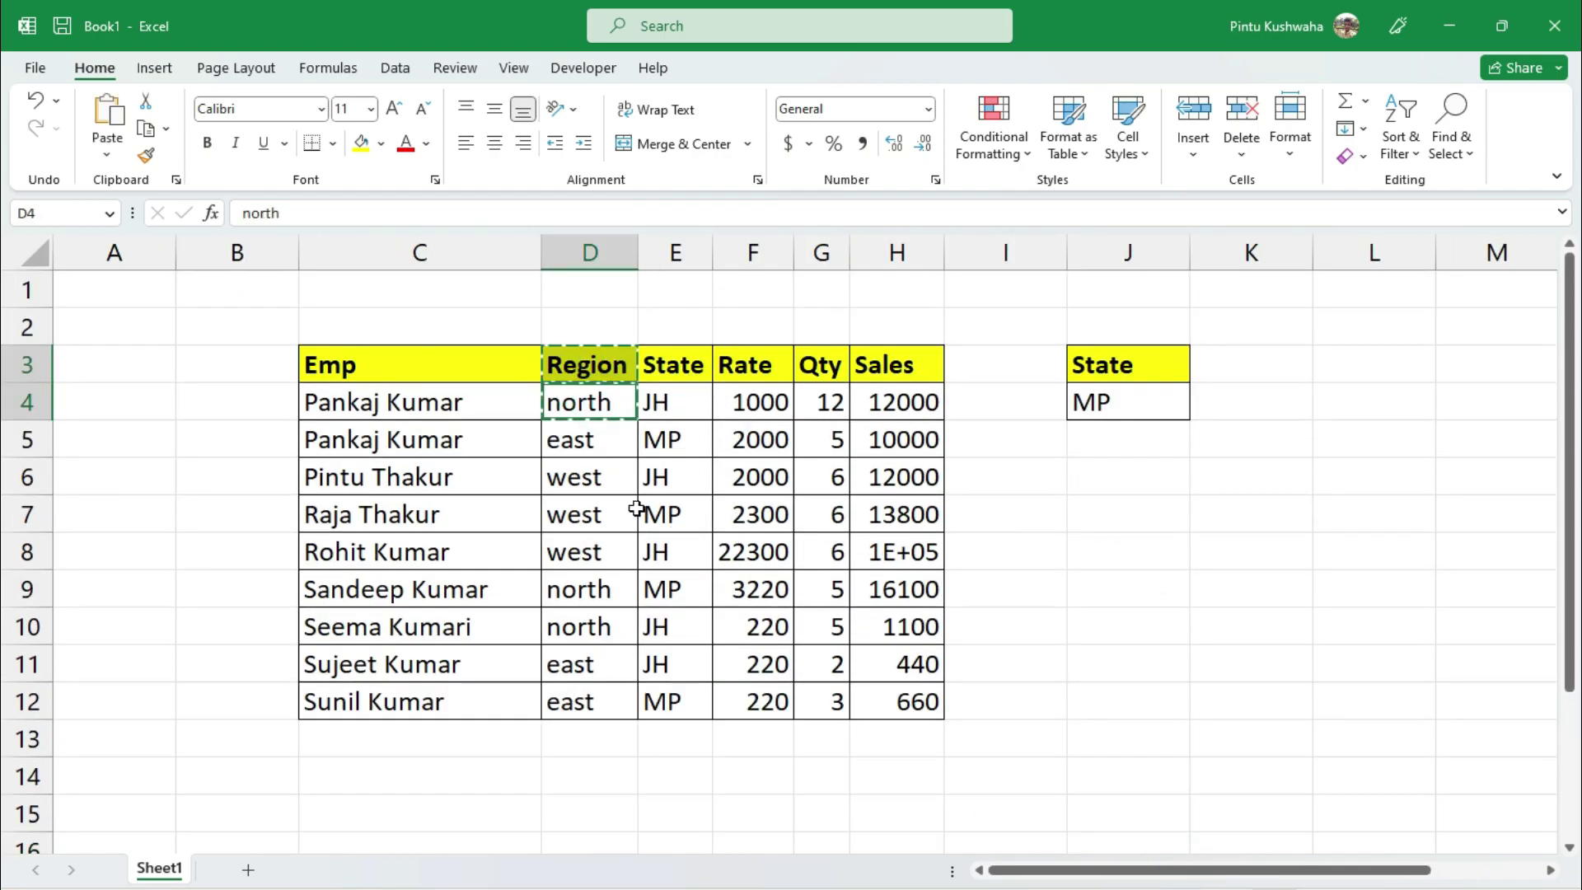
{"action": "left_click", "coordinate": [1236, 367]}
{"action": "key", "text": "ctrl+v"}
{"action": "left_click", "coordinate": [1177, 504]}
{"action": "left_click", "coordinate": [1141, 365]}
{"action": "left_click", "coordinate": [1141, 410]}
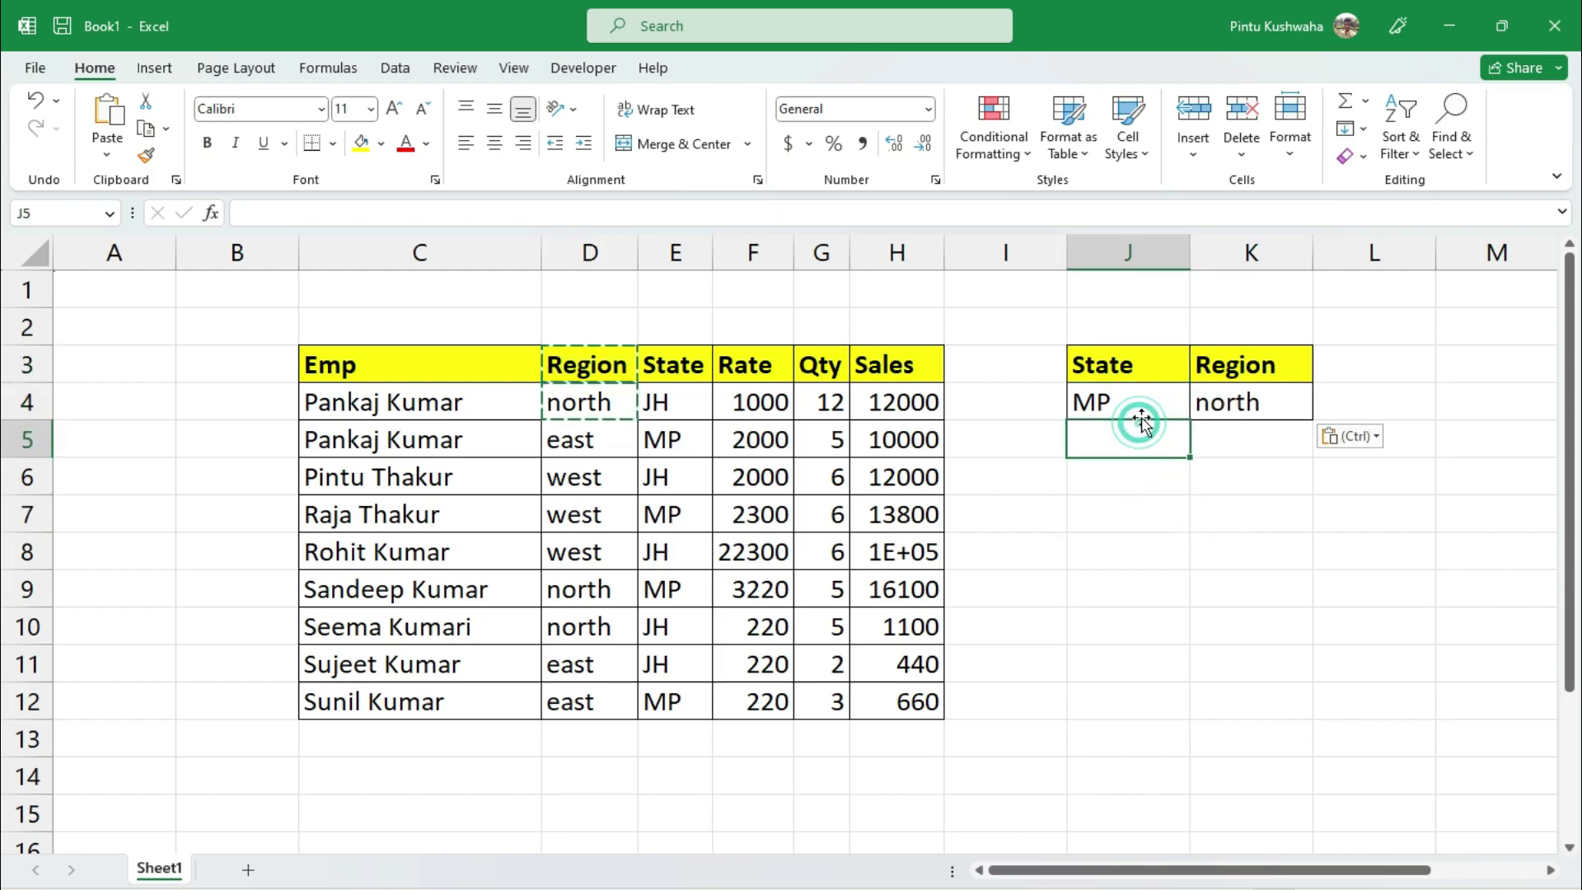
{"action": "left_click", "coordinate": [1258, 363]}
{"action": "left_click", "coordinate": [1243, 404]}
{"action": "key", "text": "Escape"}
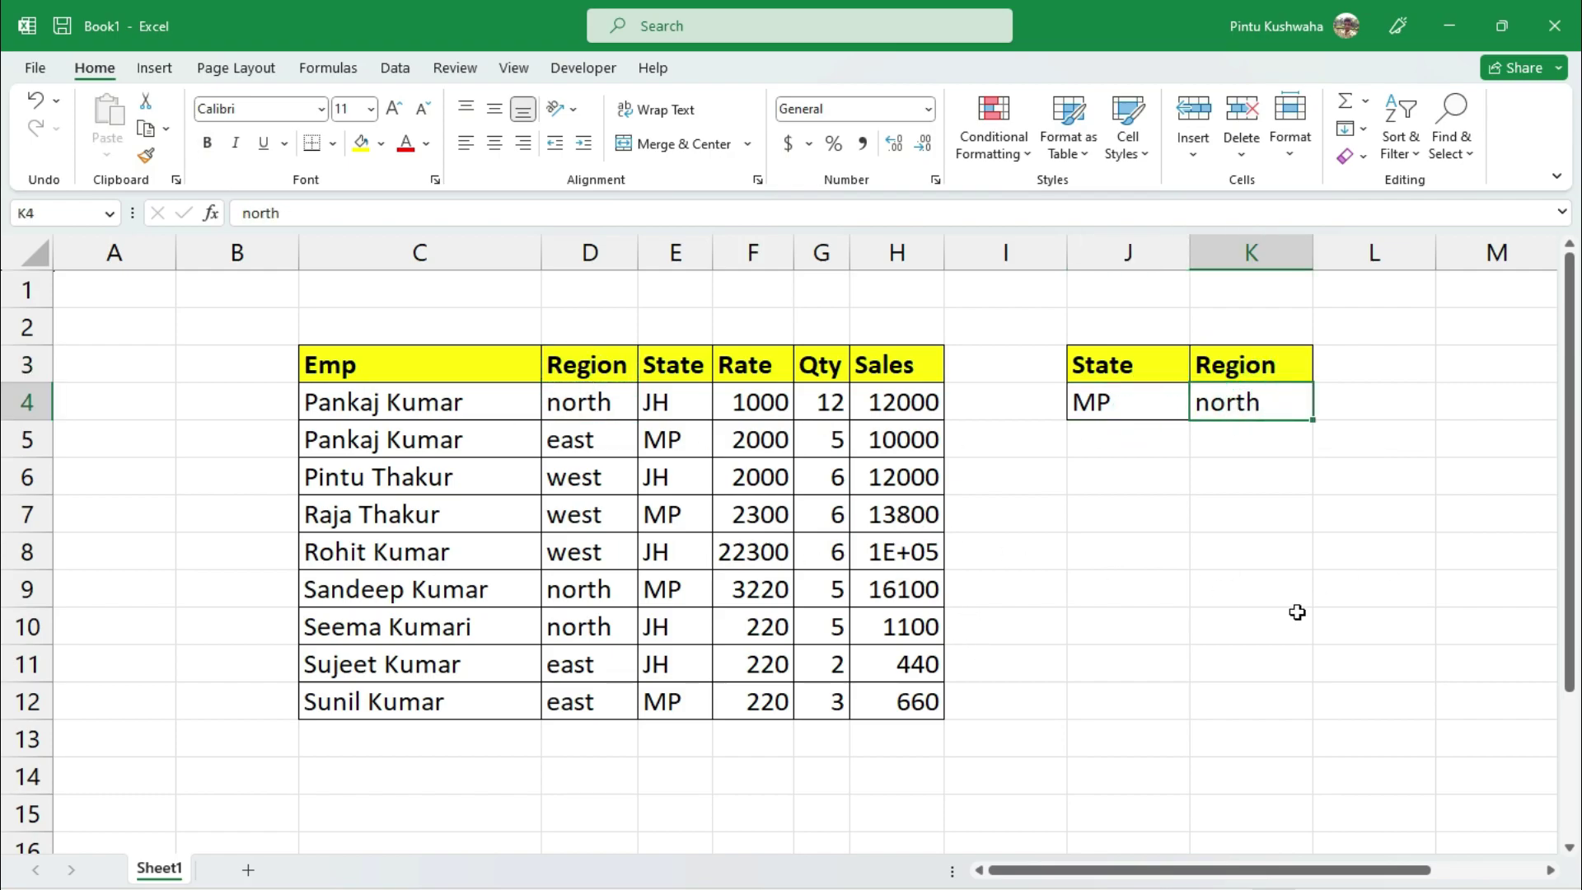
Start an Advanced Filter on the sales table and replace its criteria range with J3:K4.
{"action": "left_click", "coordinate": [401, 74]}
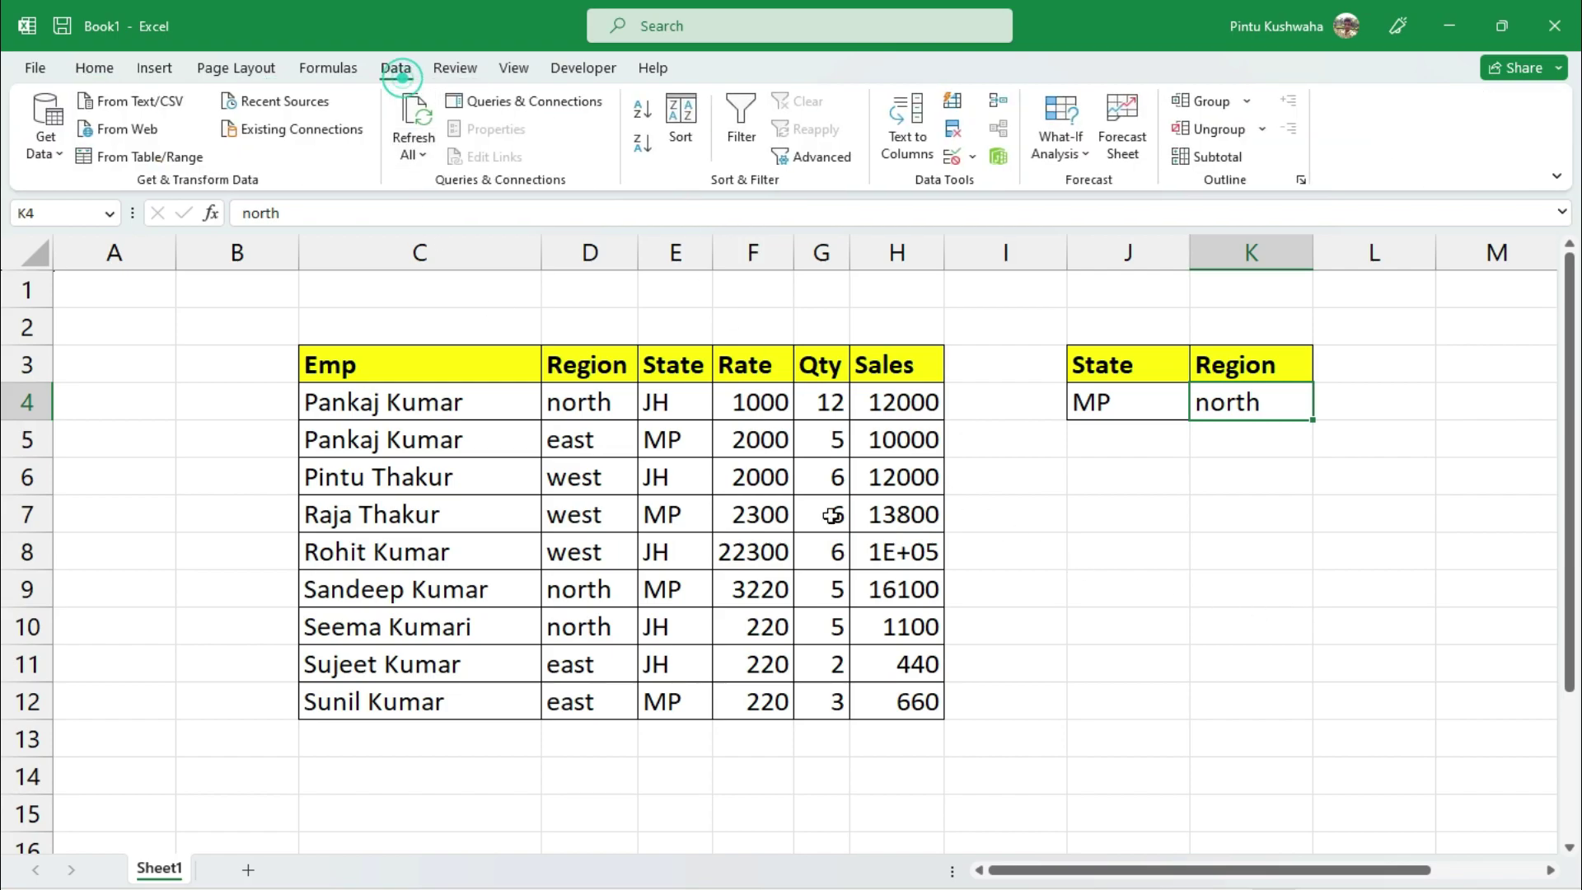
{"action": "left_click", "coordinate": [840, 159]}
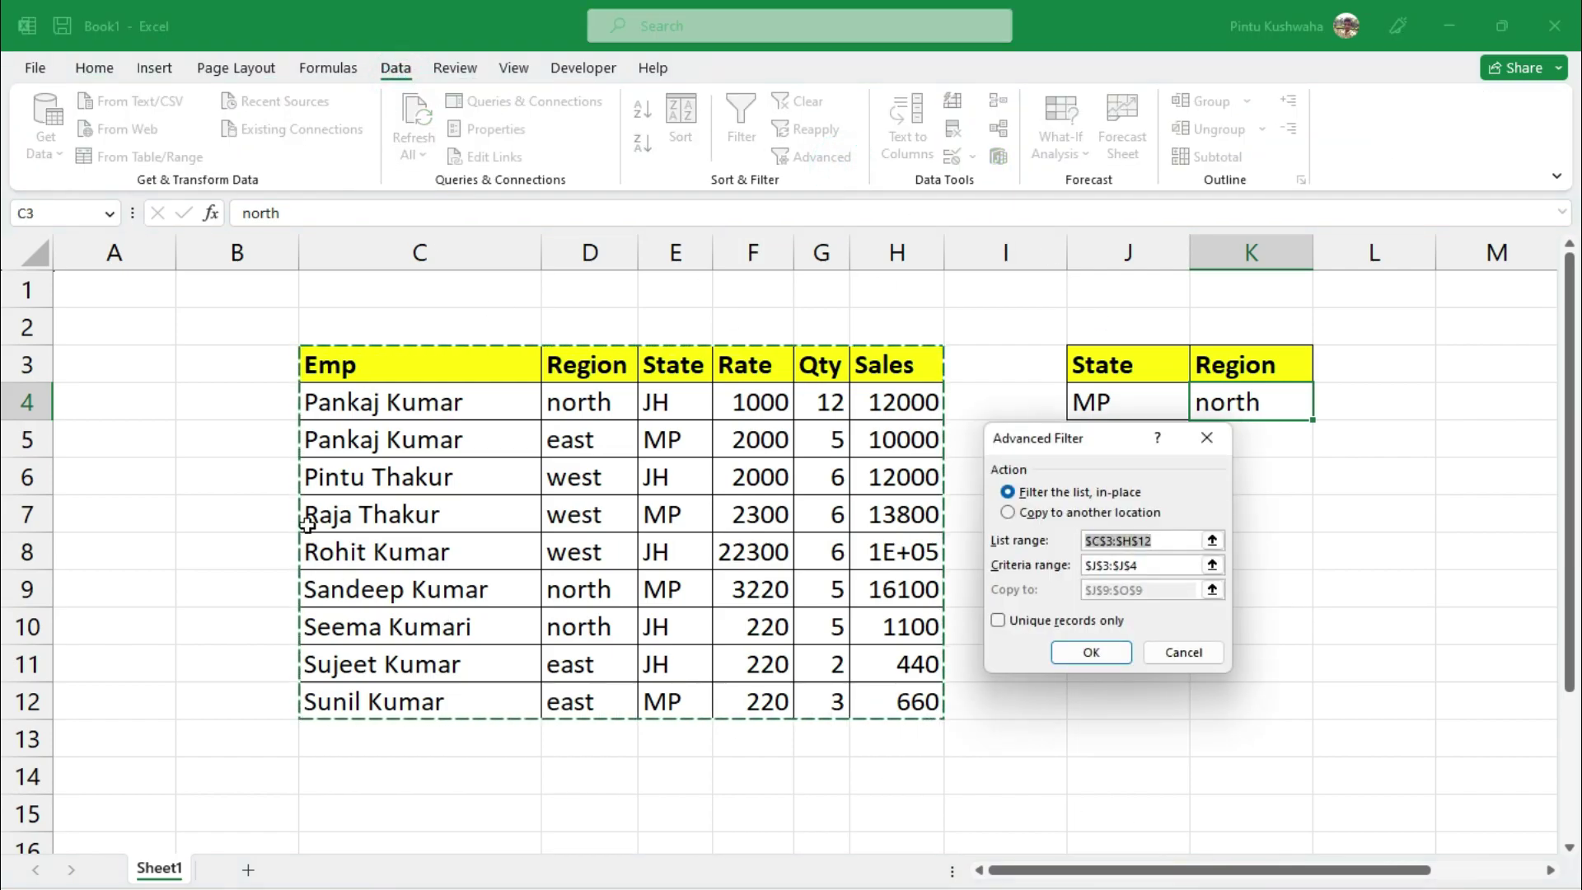
{"action": "left_click", "coordinate": [1163, 565]}
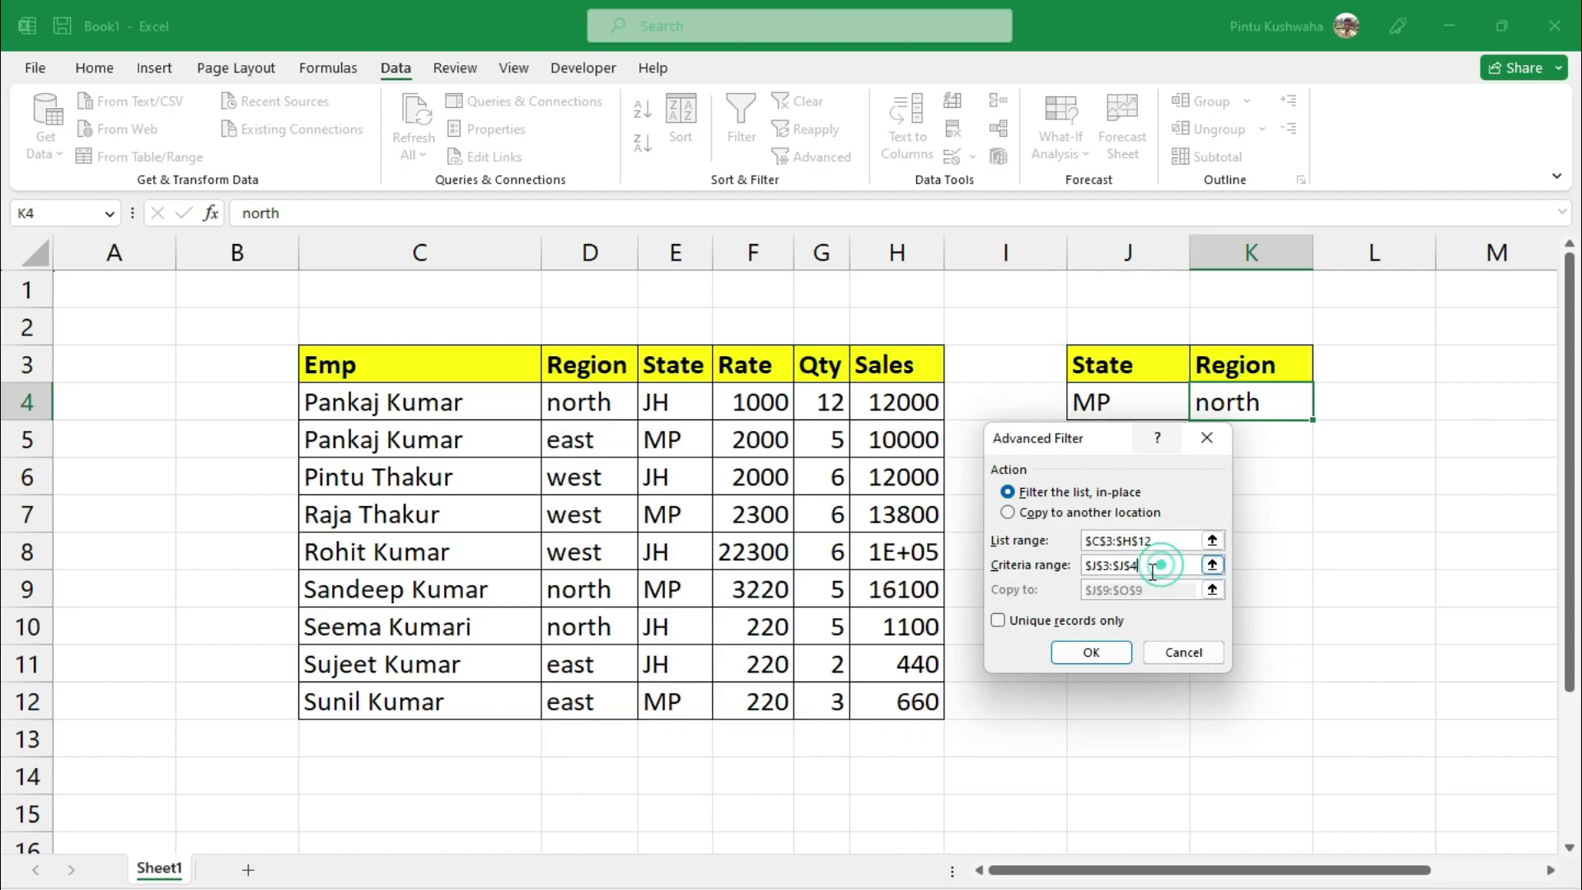
{"action": "key", "text": "BackSpace"}
{"action": "key", "text": "BackSpace"}
{"action": "key", "text": "BackSpace"}
{"action": "key", "text": "BackSpace"}
{"action": "key", "text": "BackSpace"}
{"action": "key", "text": "BackSpace"}
{"action": "key", "text": "BackSpace"}
{"action": "key", "text": "BackSpace"}
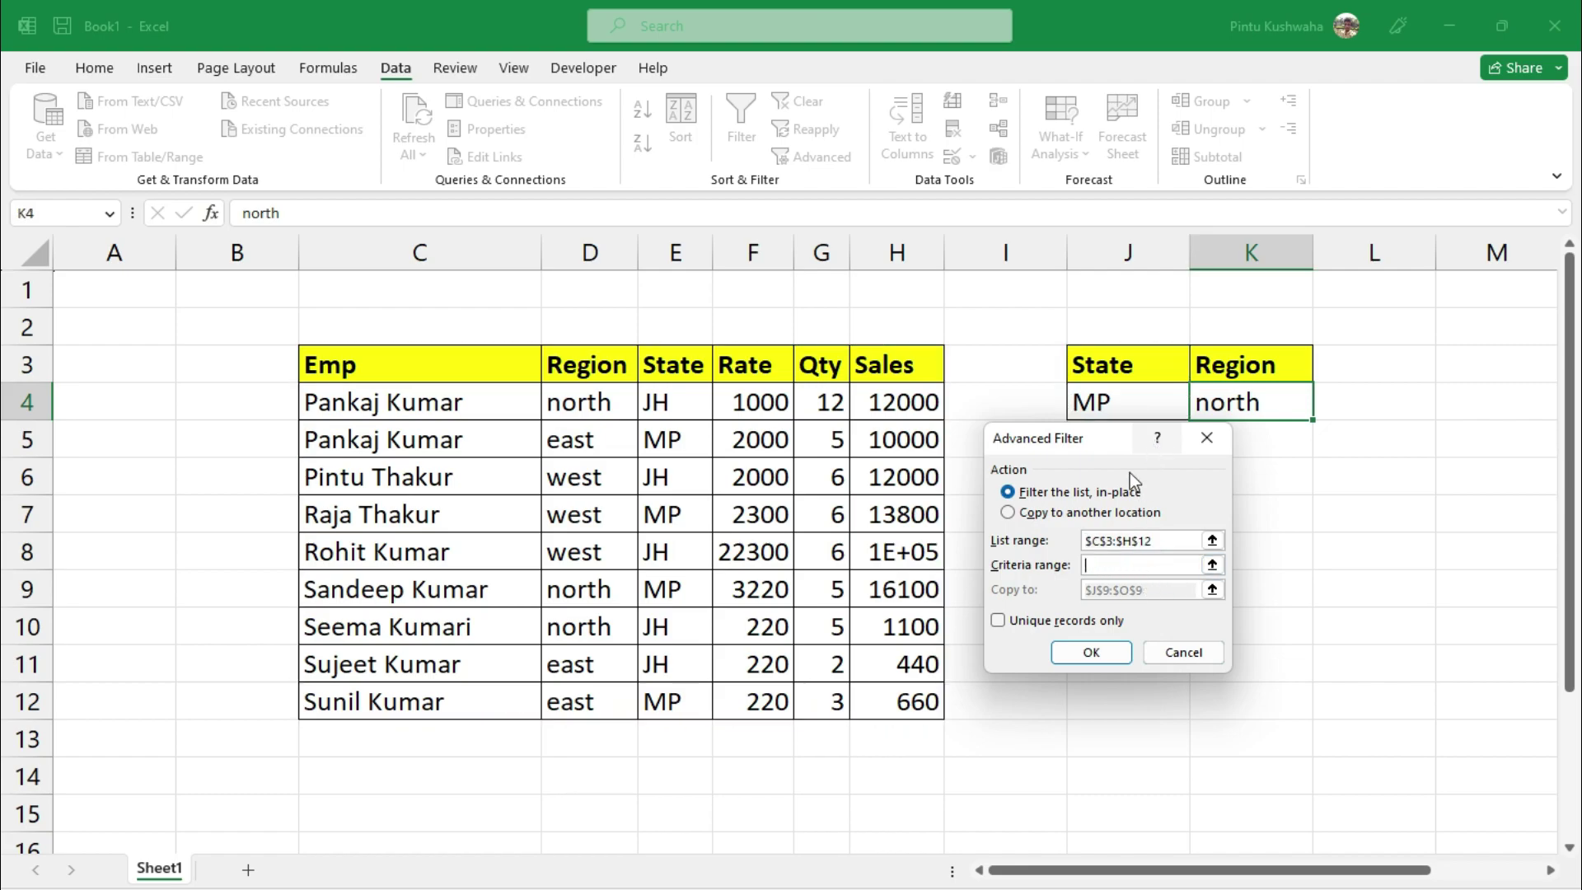
{"action": "left_click_drag", "start_coordinate": [1097, 436], "coordinate": [1065, 523]}
{"action": "left_click_drag", "start_coordinate": [1116, 364], "coordinate": [1256, 404]}
Set the filter to copy to another location starting at J8, and run it.
{"action": "left_click", "coordinate": [976, 600]}
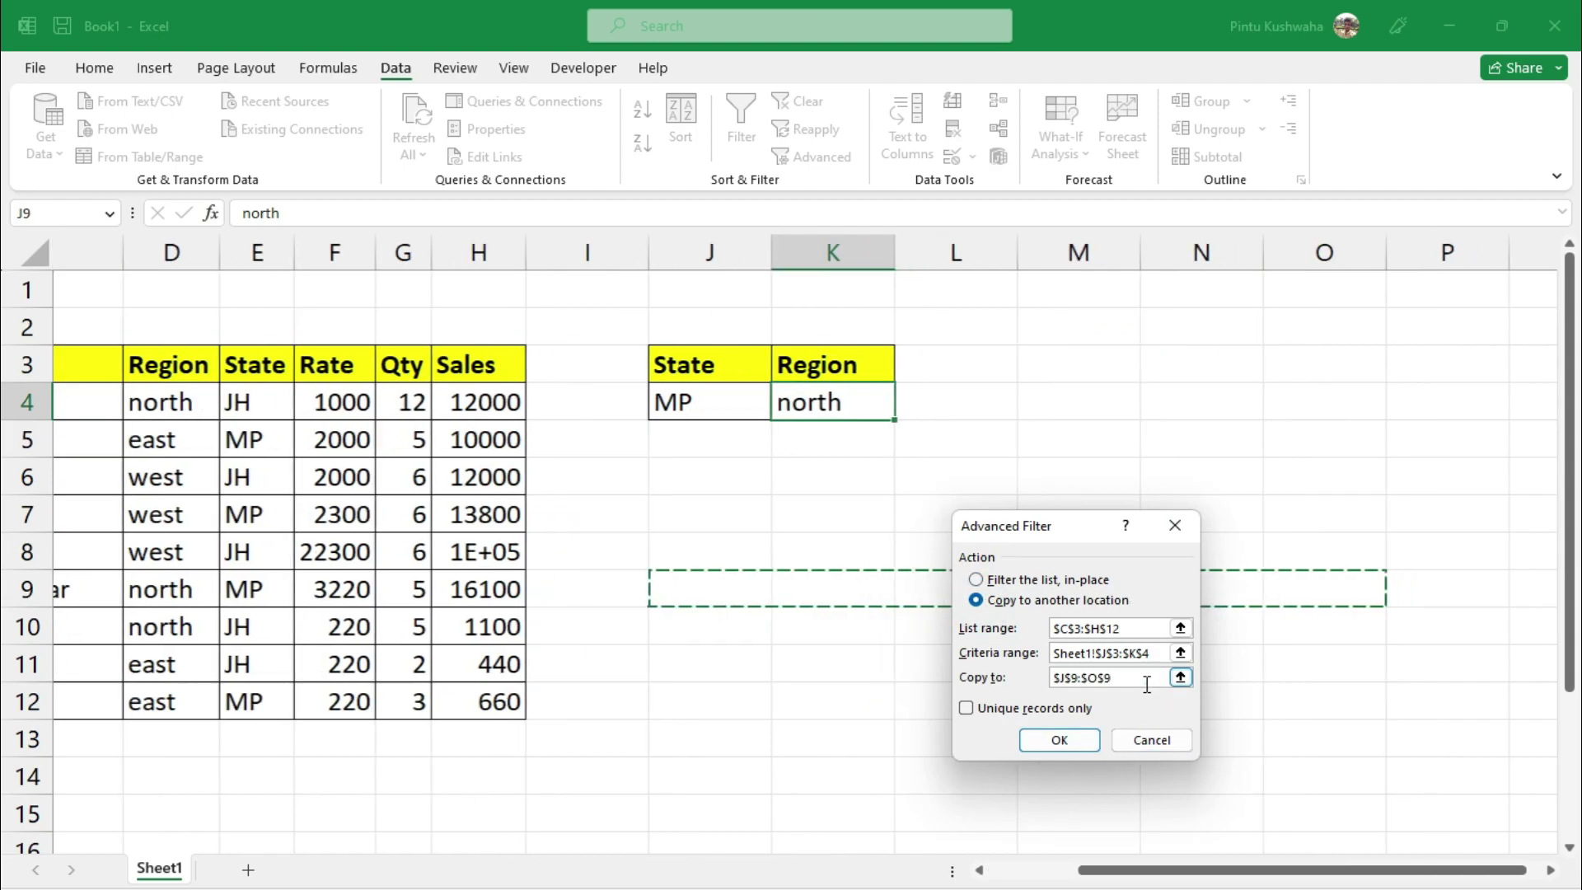
{"action": "left_click", "coordinate": [1137, 681]}
{"action": "key", "text": "BackSpace"}
{"action": "key", "text": "BackSpace"}
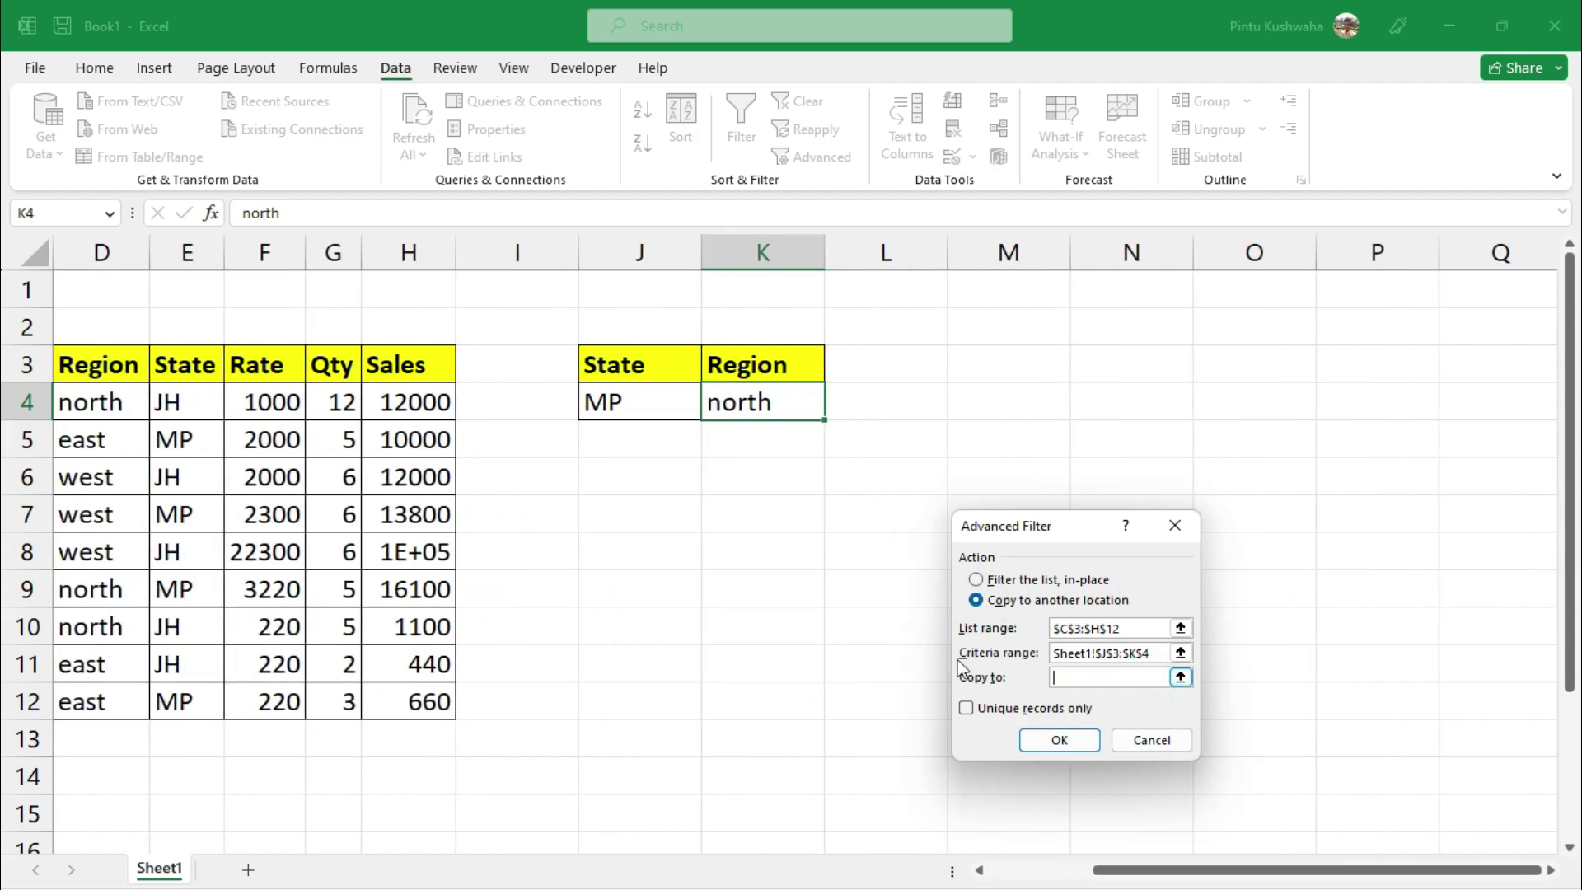
{"action": "left_click", "coordinate": [623, 553]}
{"action": "left_click", "coordinate": [1062, 738]}
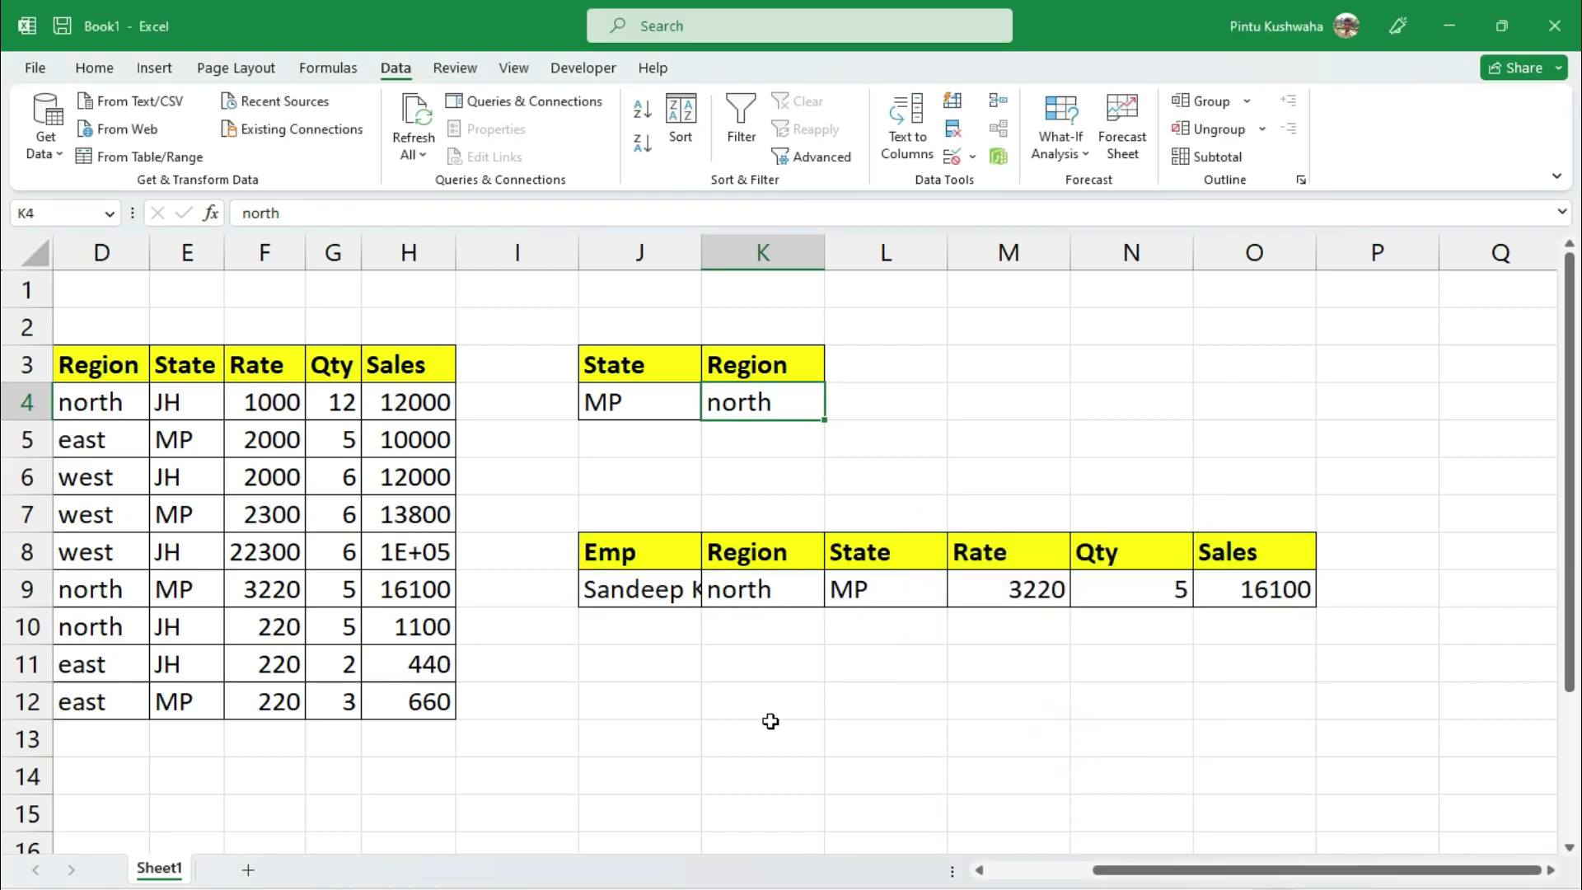
Widen column J so the full employee name in the filter result fits.
{"action": "left_click_drag", "start_coordinate": [707, 264], "coordinate": [817, 321]}
{"action": "left_click", "coordinate": [886, 594]}
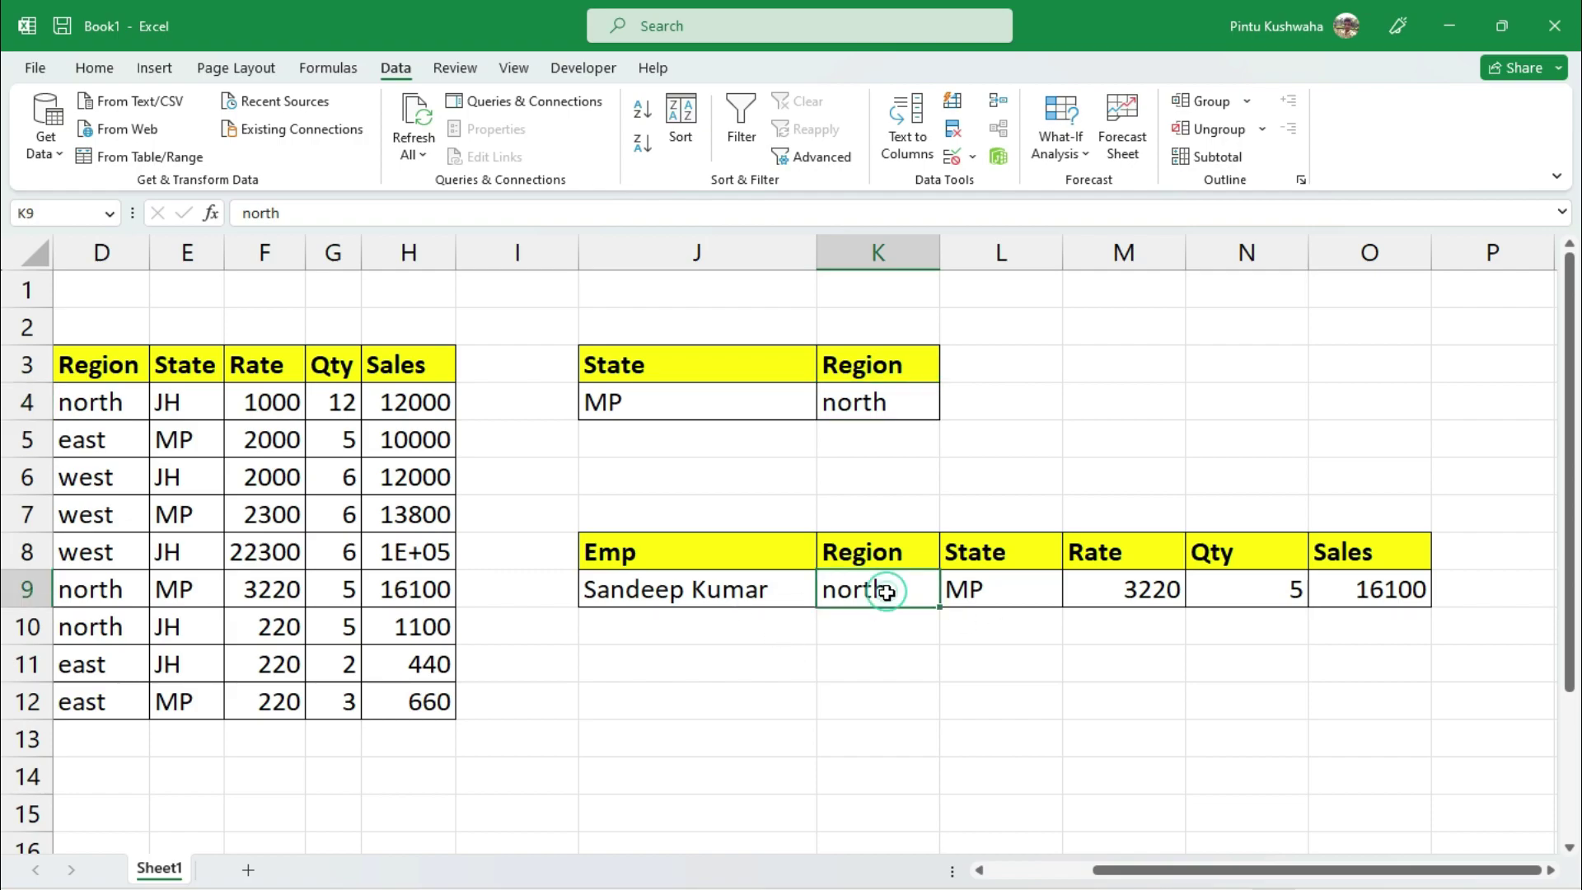
{"action": "left_click", "coordinate": [999, 595]}
Check the copied record against the Region and State values in the source table.
{"action": "left_click_drag", "start_coordinate": [1400, 870], "coordinate": [1297, 871]}
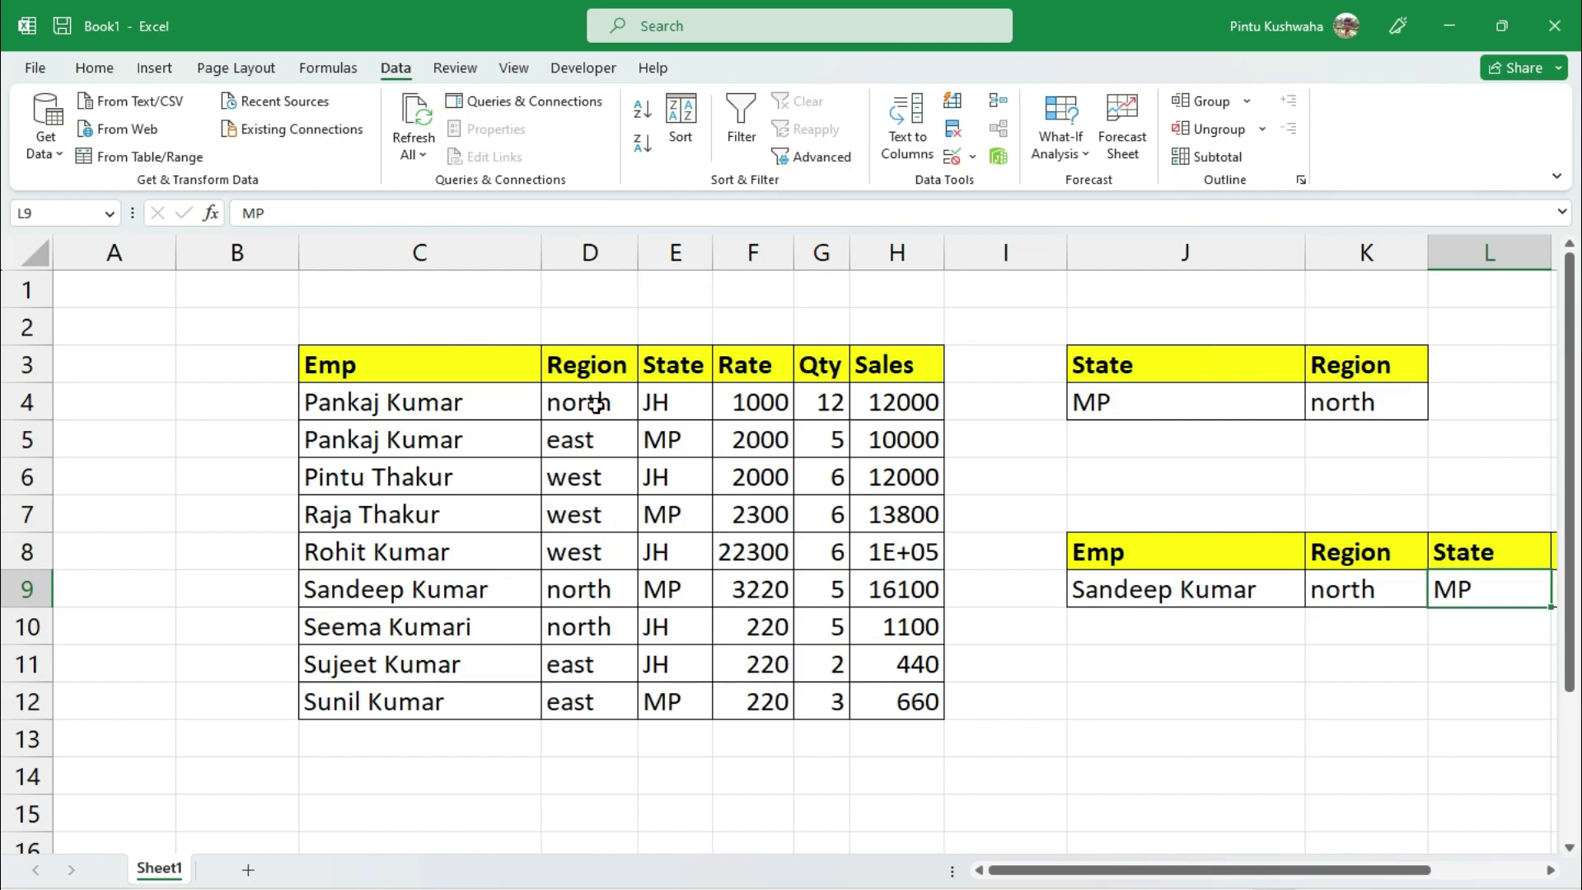
{"action": "left_click", "coordinate": [673, 454]}
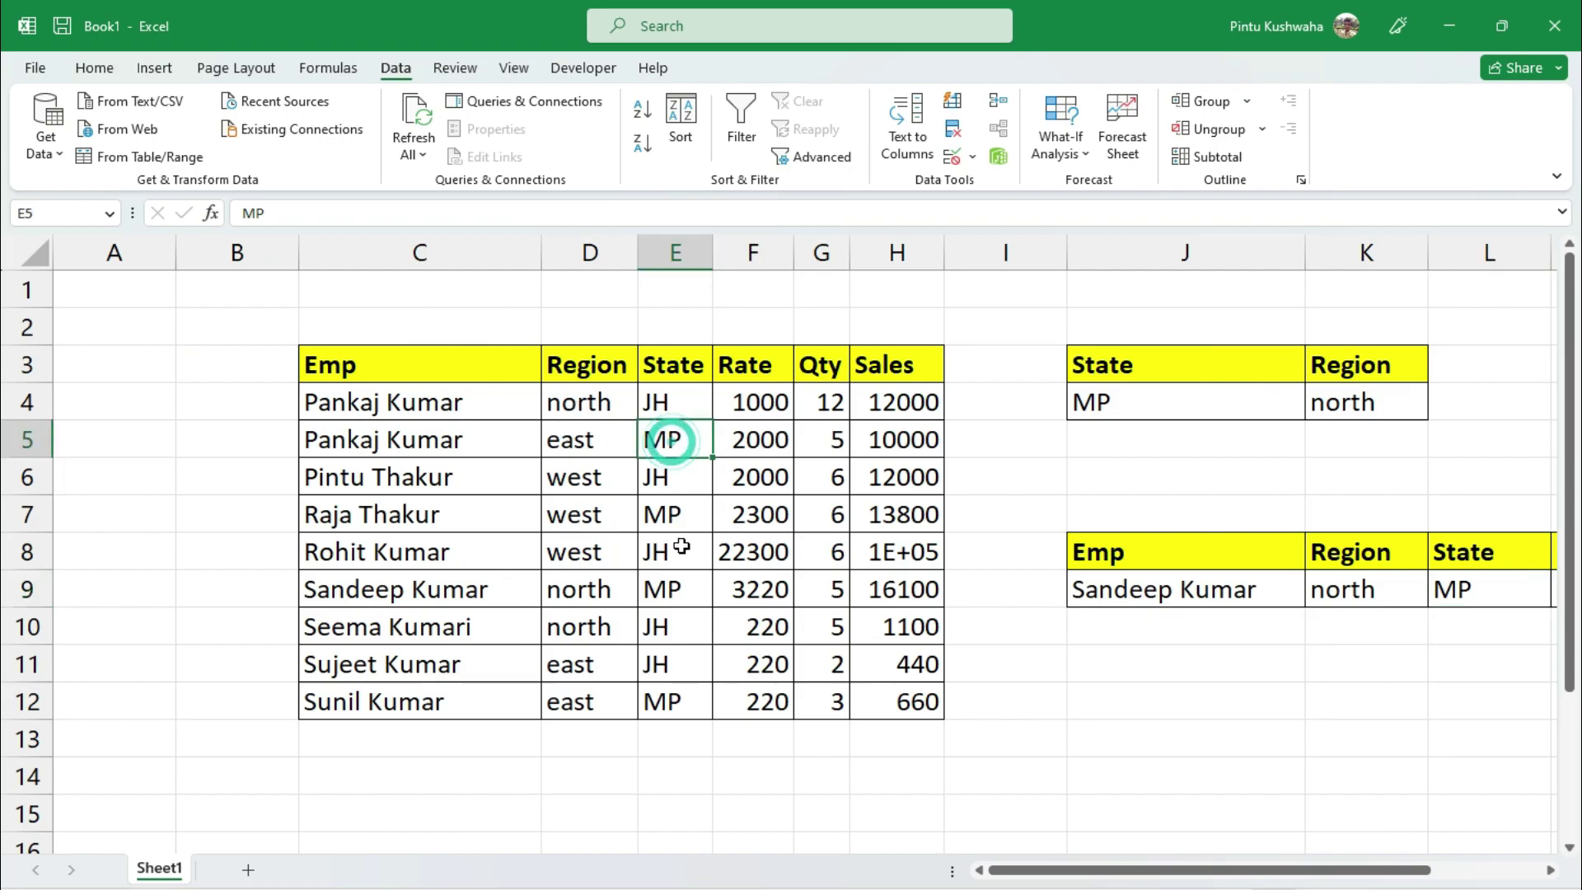
{"action": "left_click", "coordinate": [683, 588]}
{"action": "left_click", "coordinate": [620, 596]}
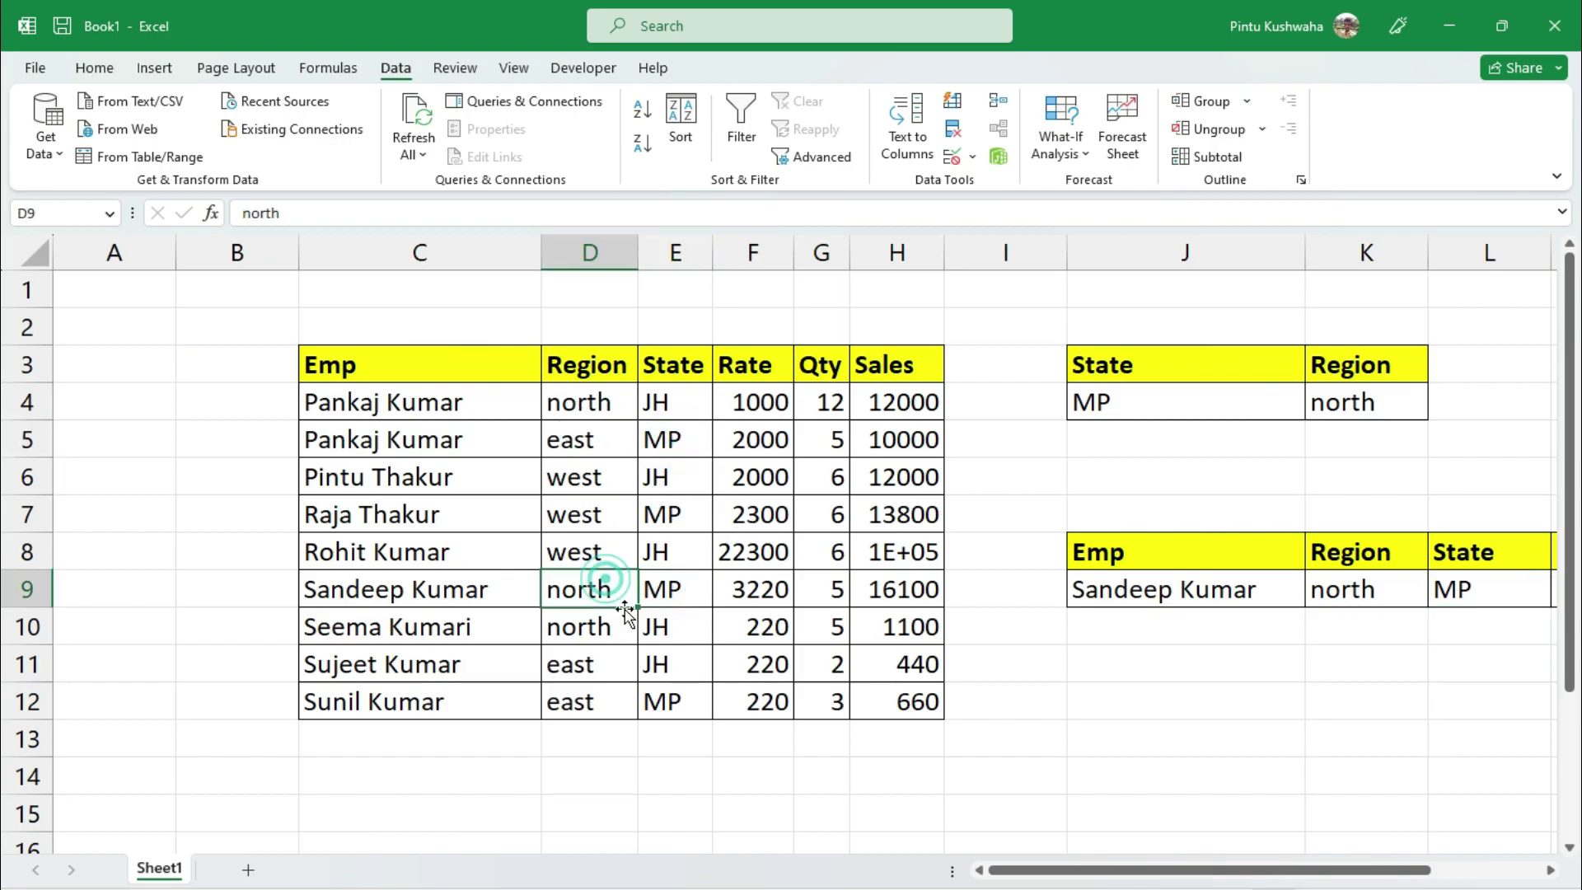
{"action": "left_click_drag", "start_coordinate": [1030, 882], "coordinate": [1134, 871]}
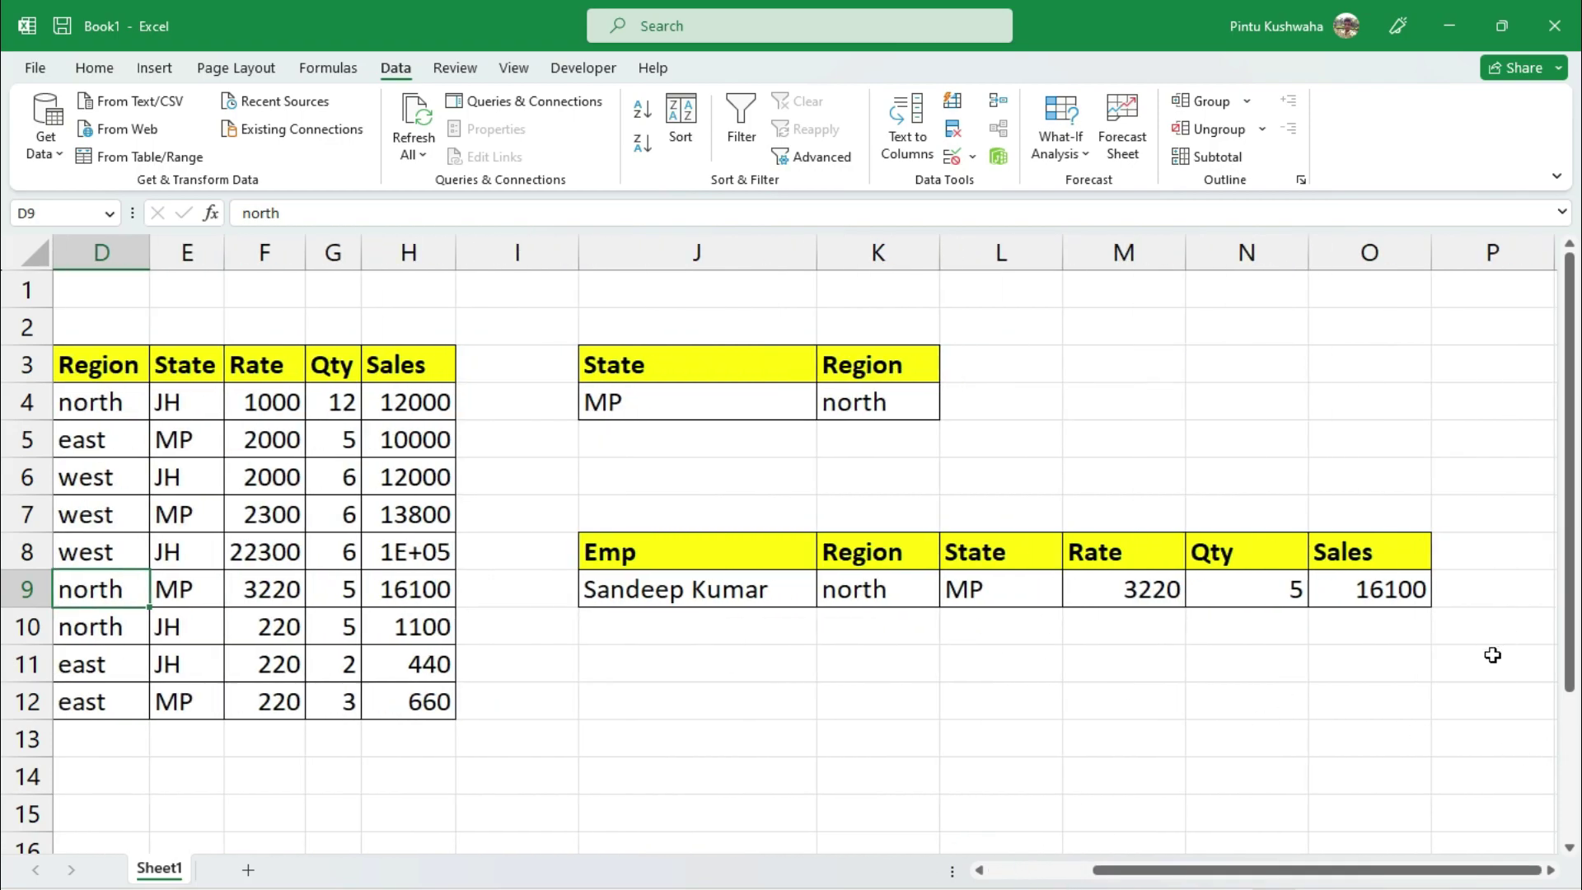